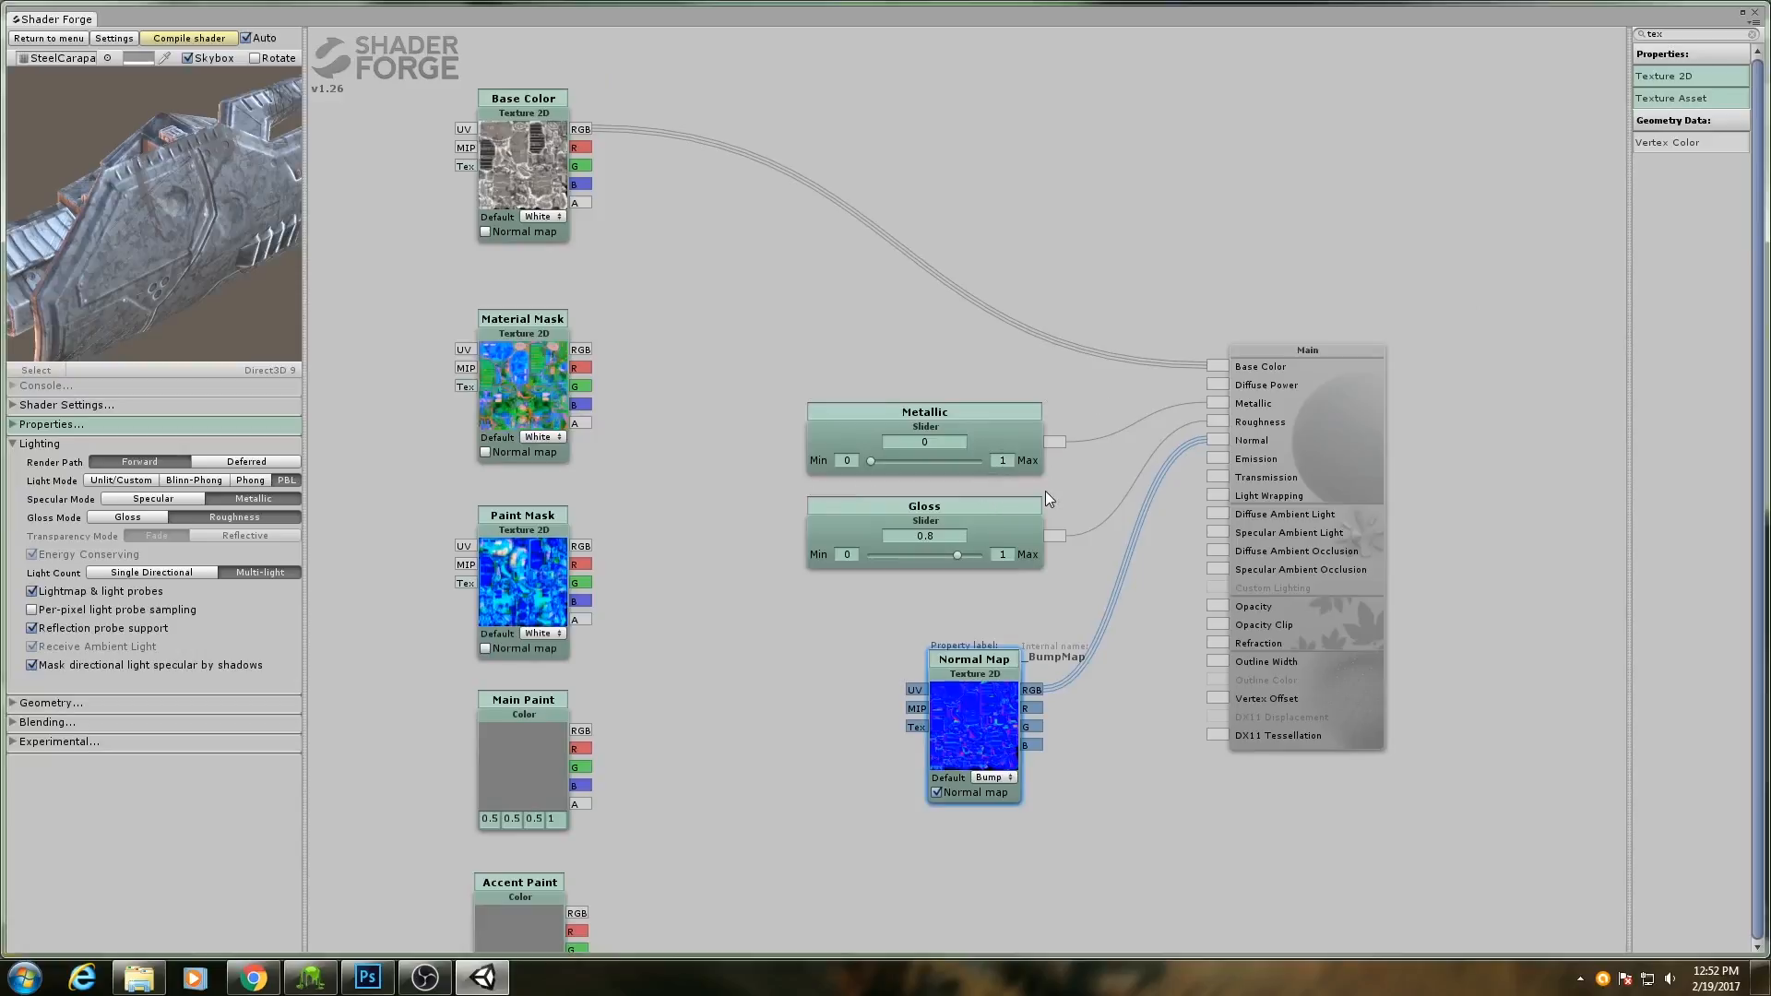
Delete the Gloss slider node from the shader graph.
drag(1103, 467, 1048, 554)
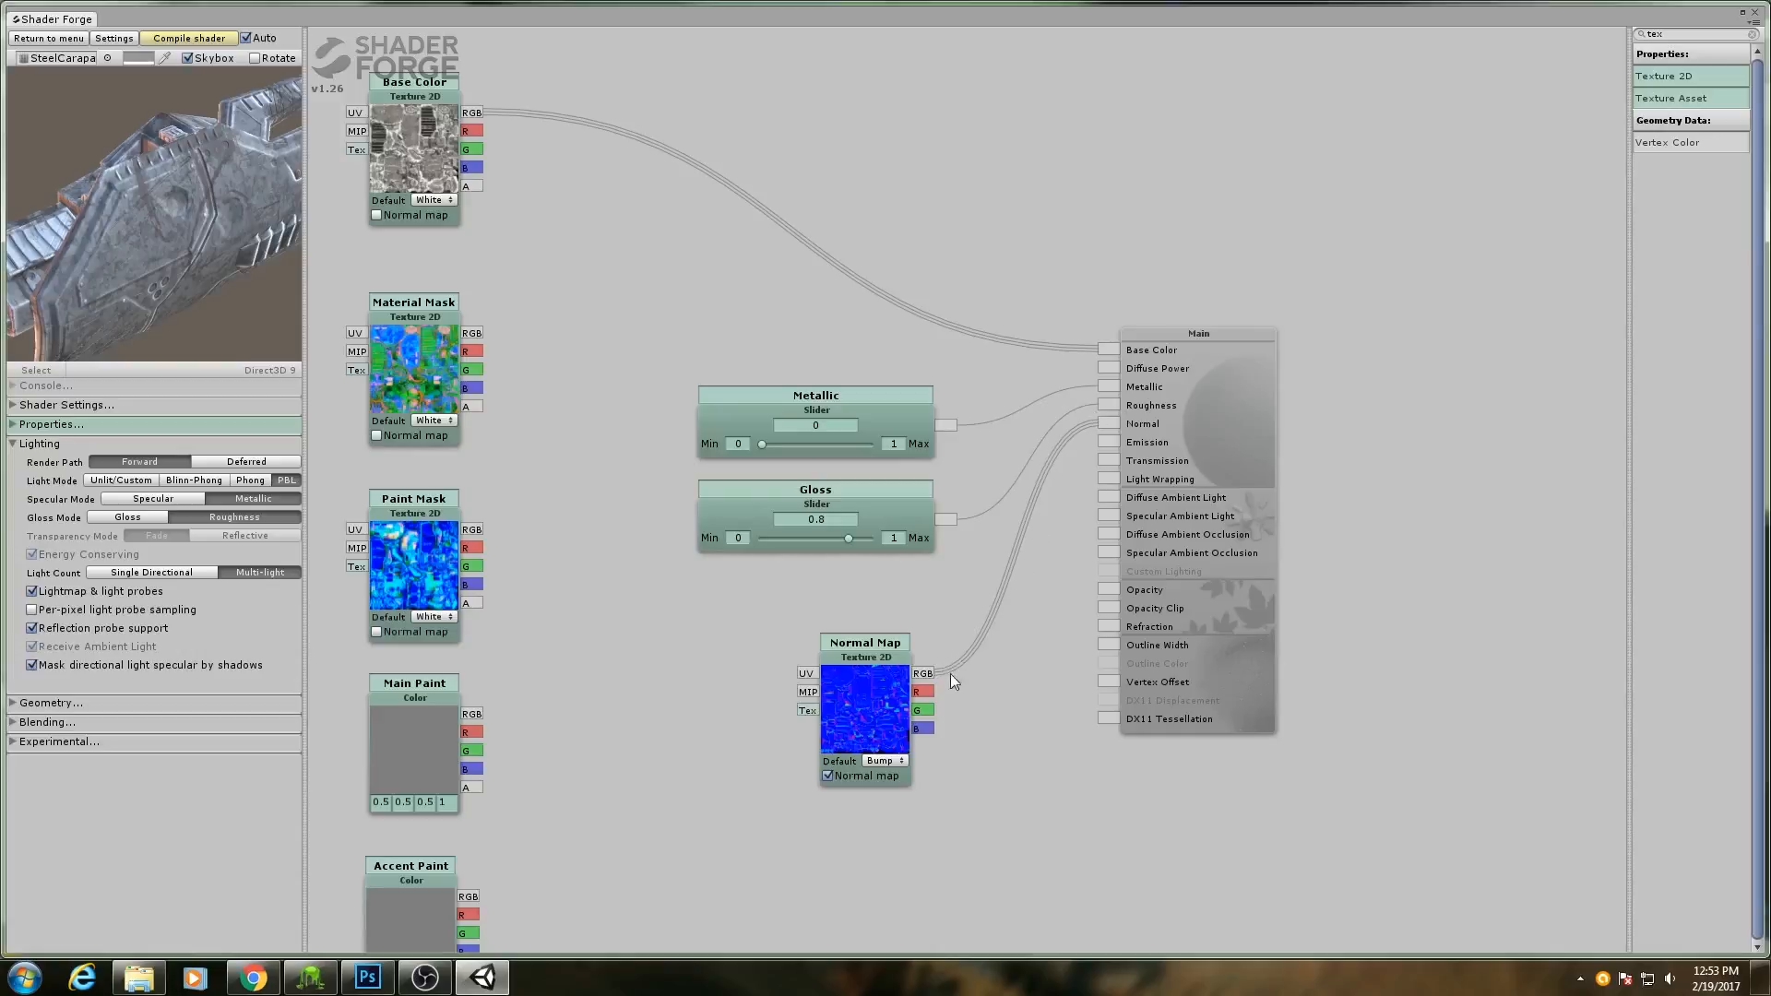
click(891, 510)
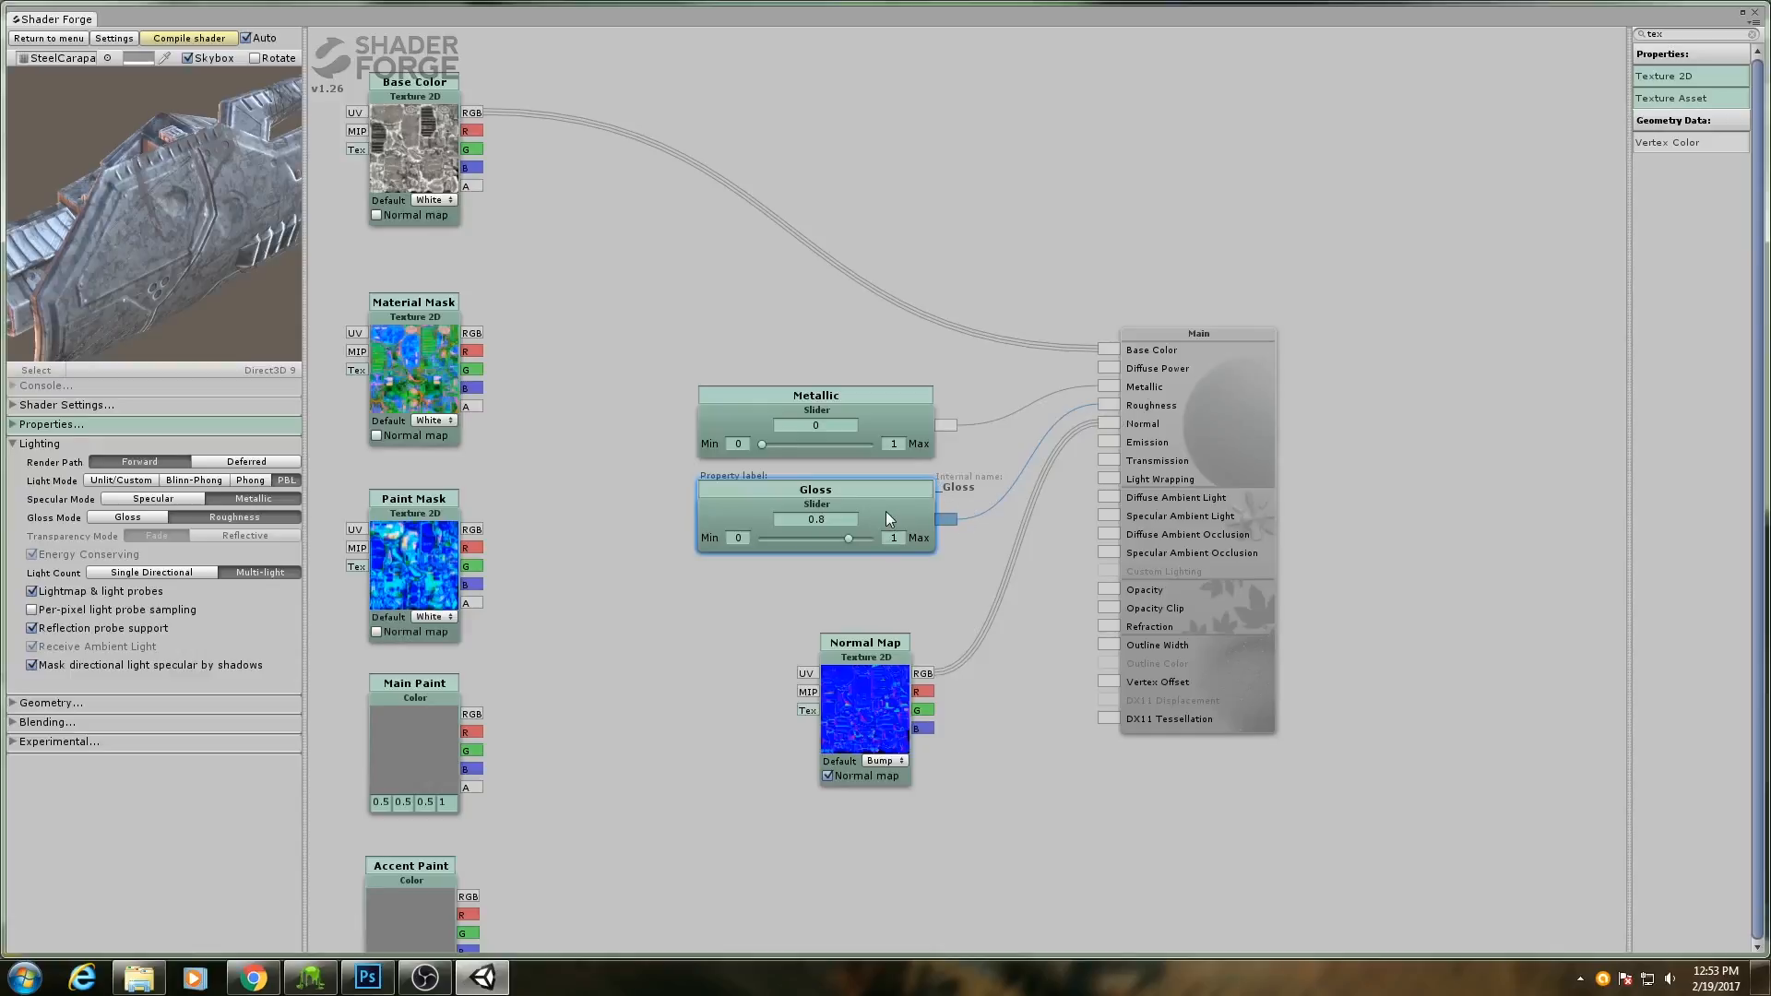
key(Delete)
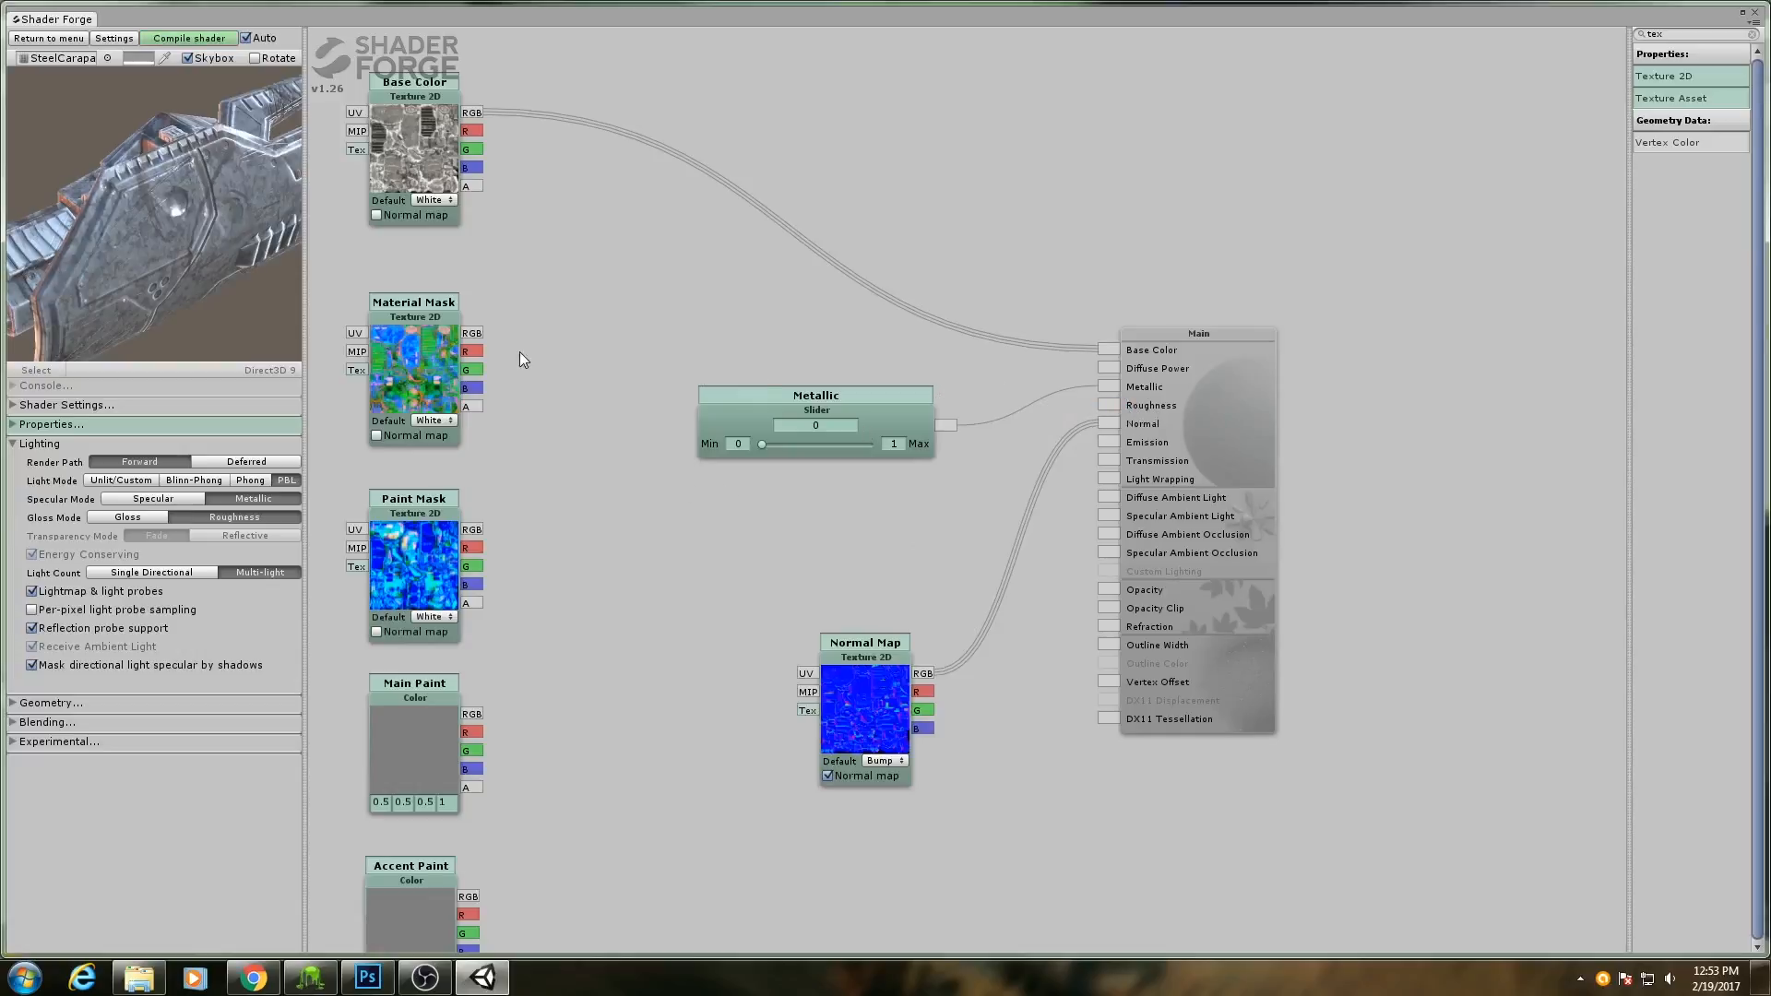
Move the Metallic slider node upward and connect the Material Mask's green channel to the Main node's Roughness input.
mouse_move(439, 351)
mouse_down()
mouse_move(449, 403)
mouse_move(439, 361)
mouse_up()
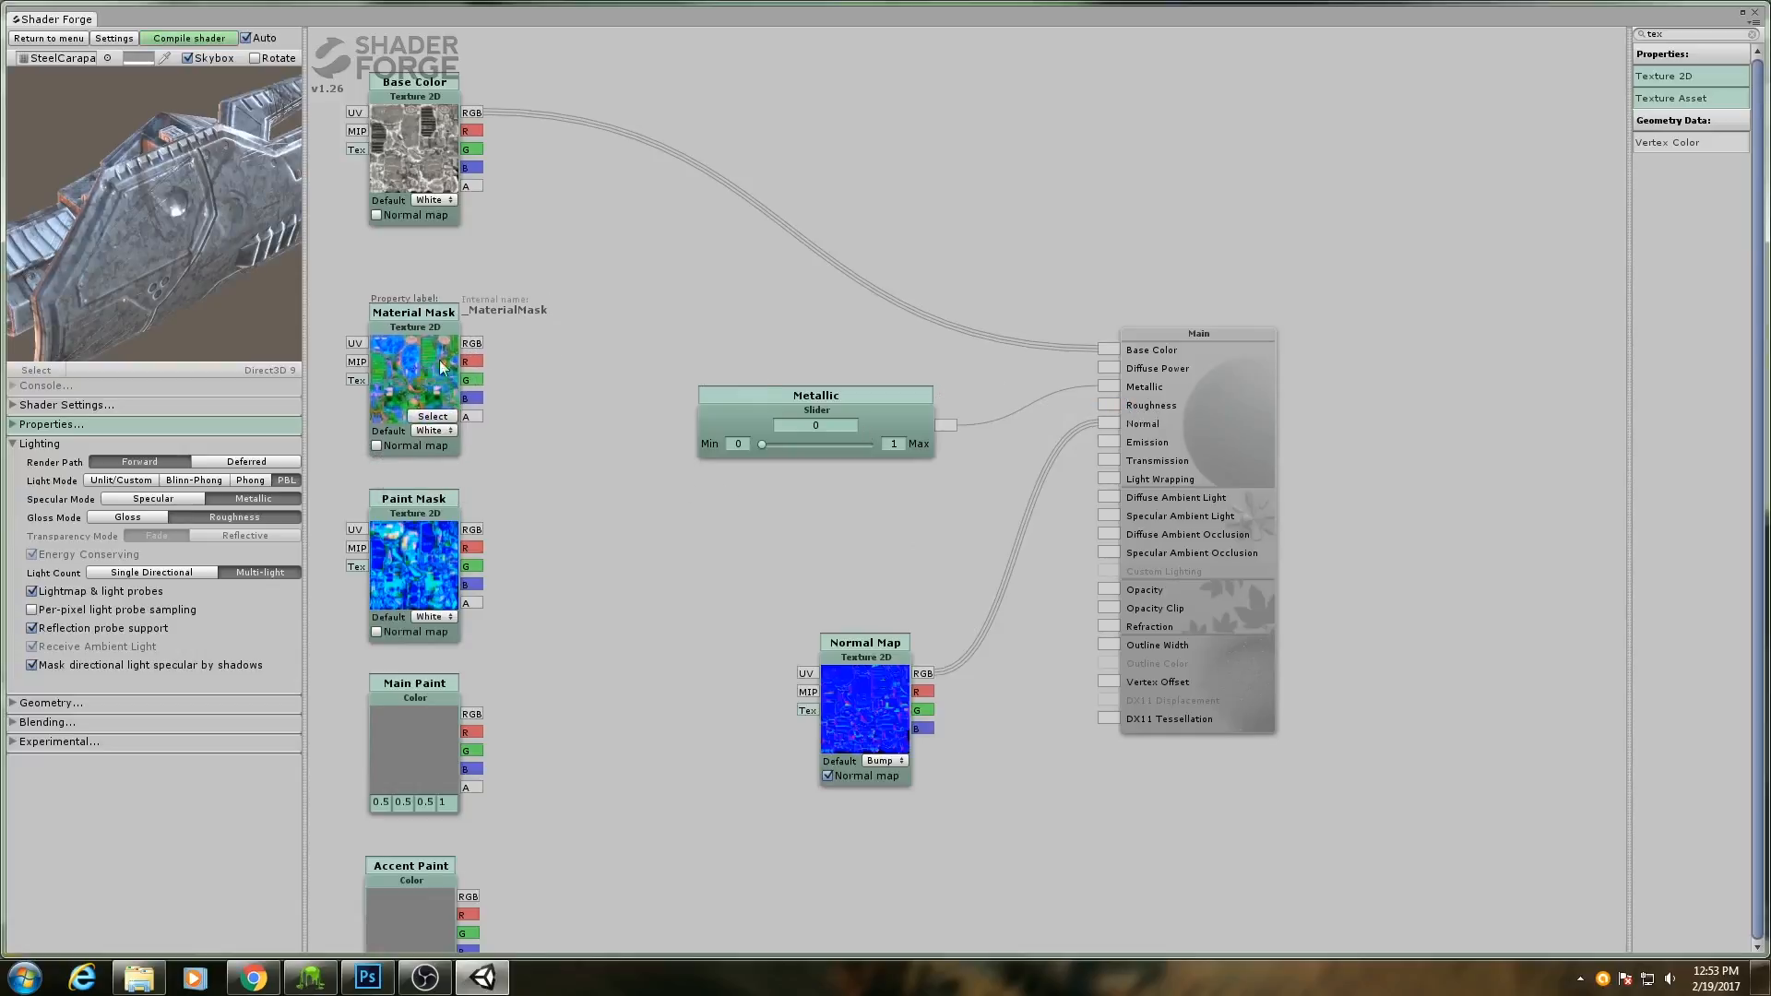
drag(751, 426, 706, 338)
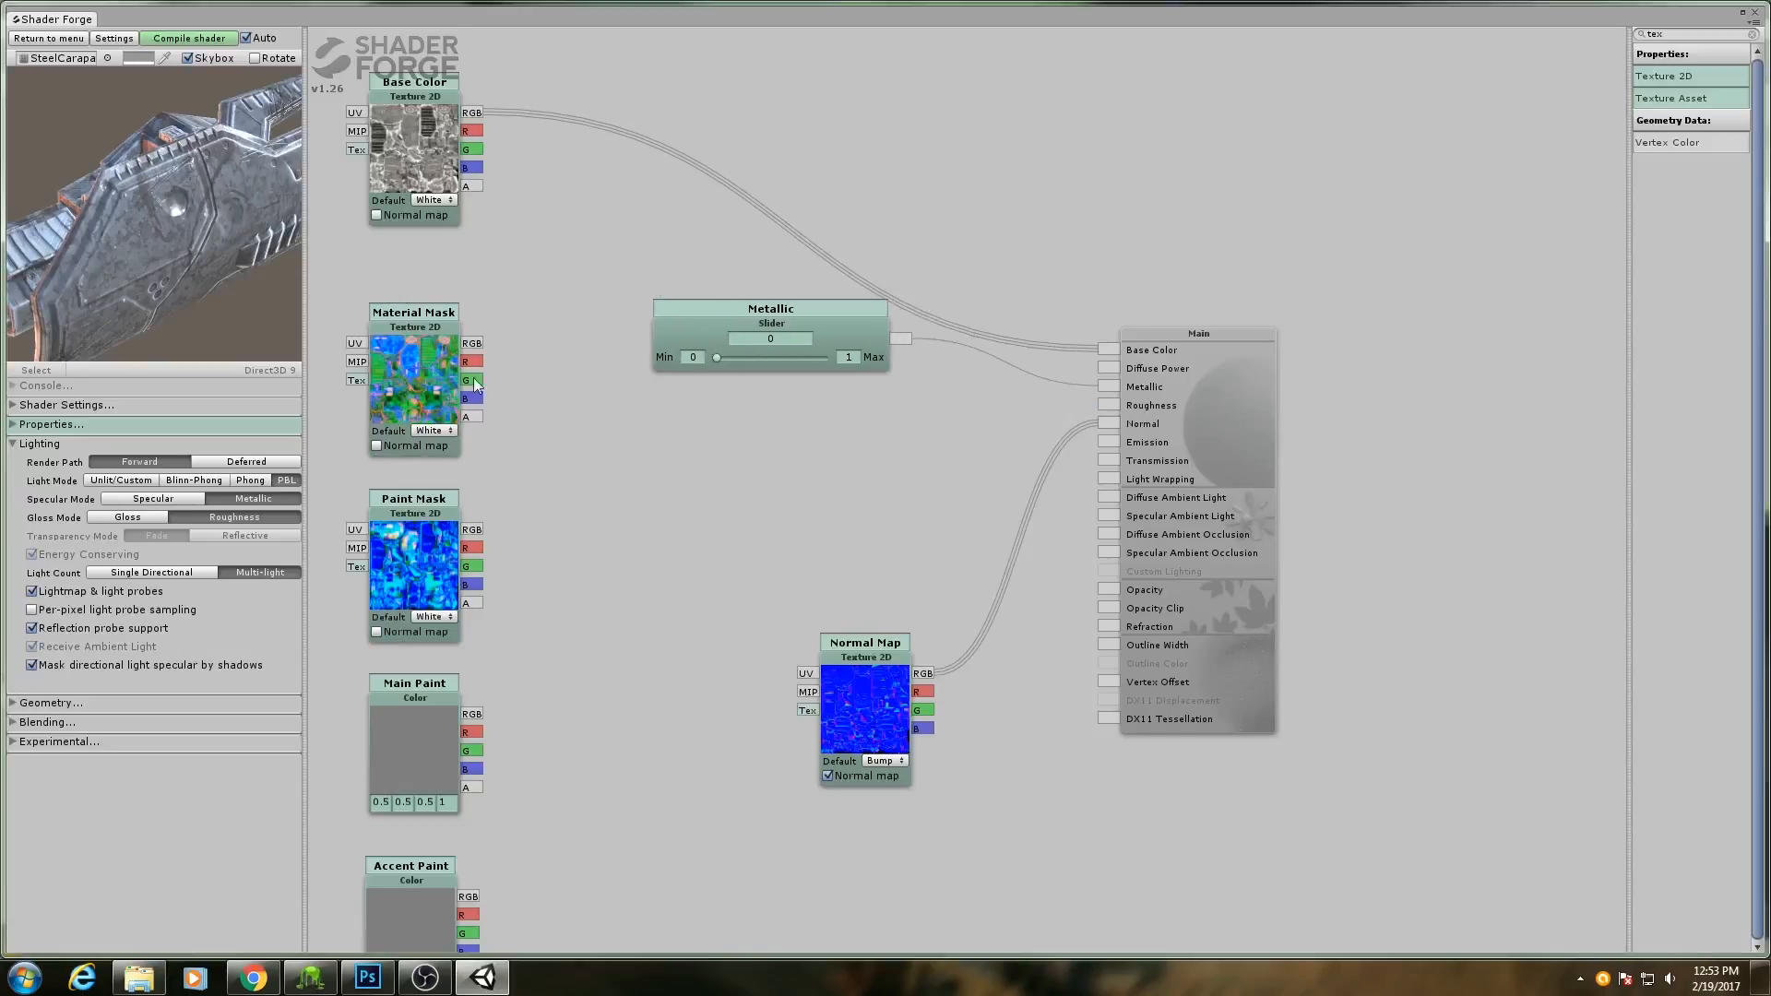
drag(472, 347, 1103, 578)
drag(469, 383, 1109, 406)
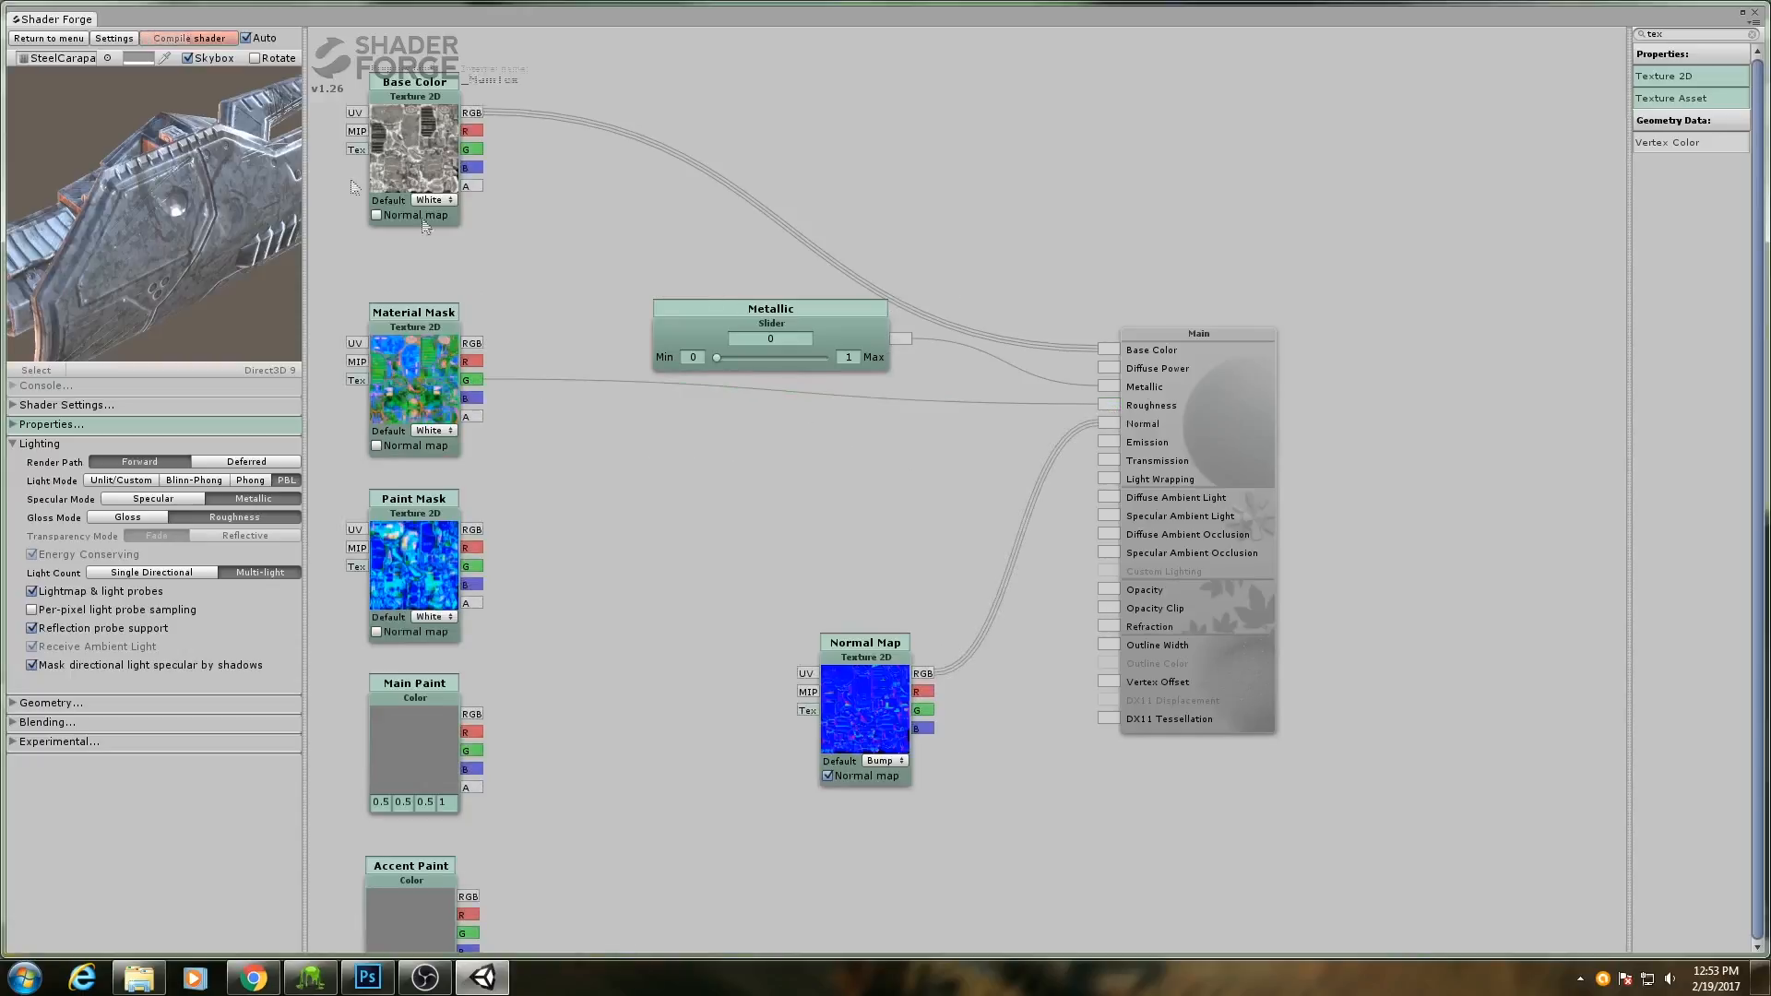
drag(236, 215, 159, 215)
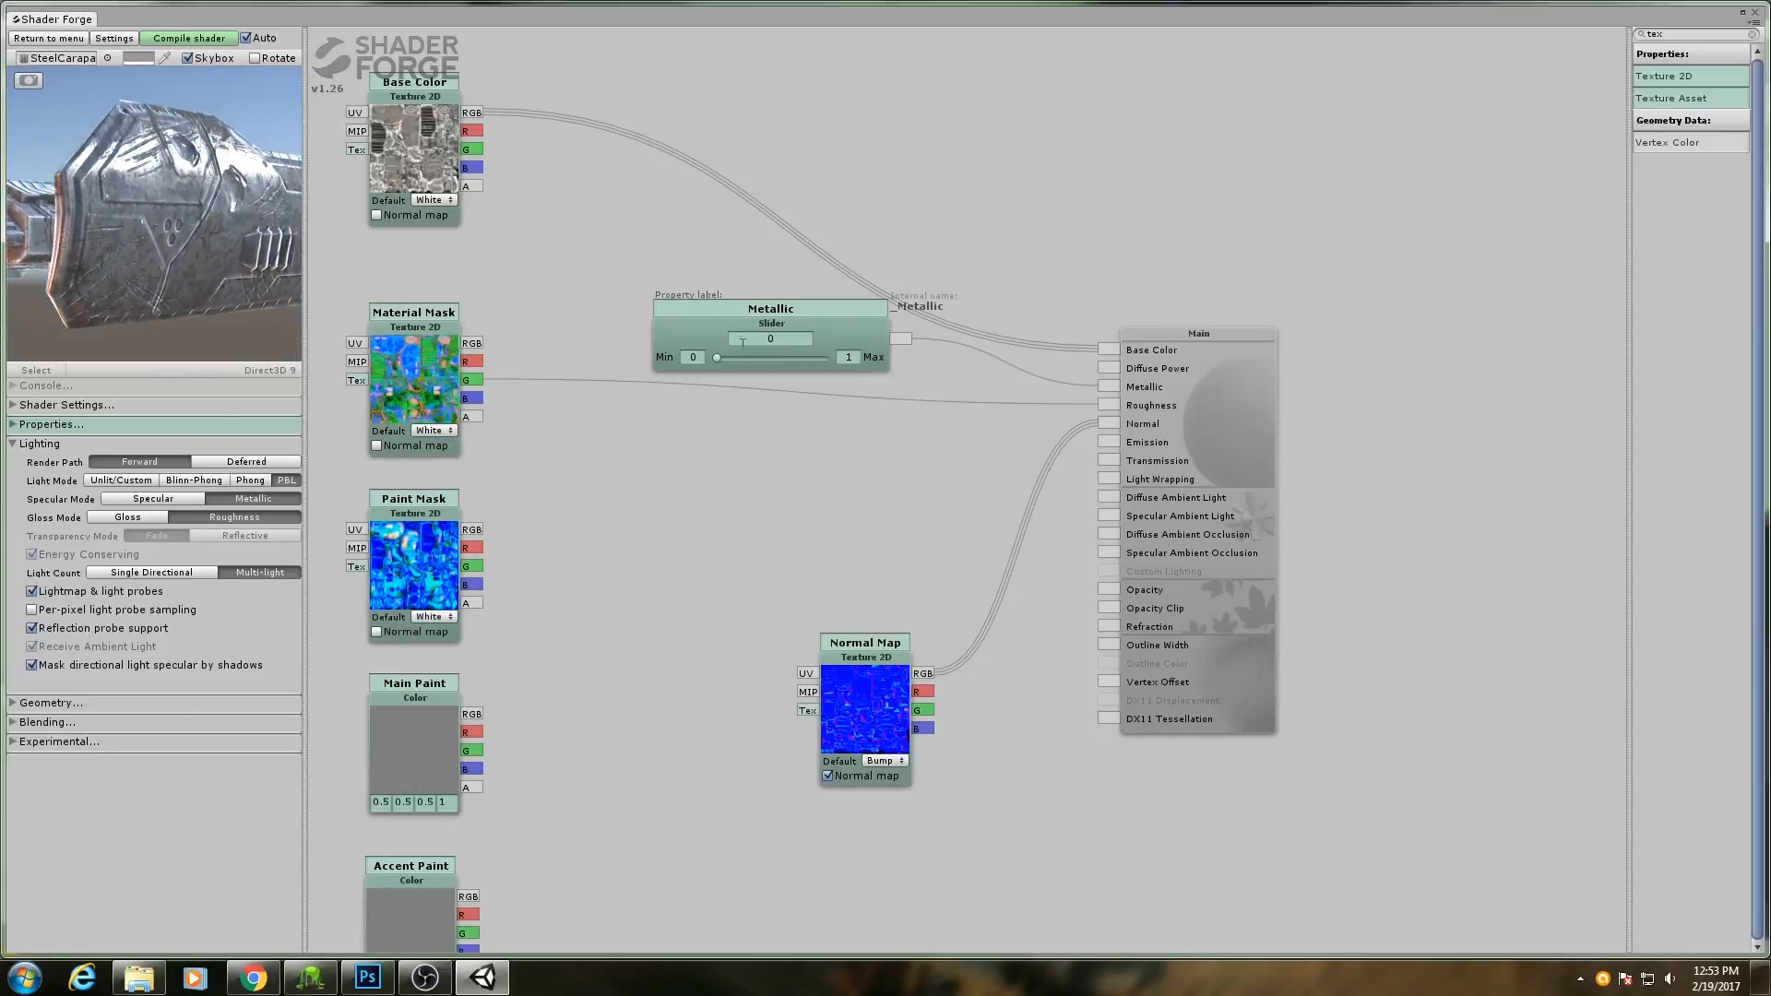
Move the Metallic slider node aside and connect the Material Mask's red channel to the Main node's Metallic input.
drag(712, 334, 613, 285)
click(406, 373)
drag(272, 249, 221, 232)
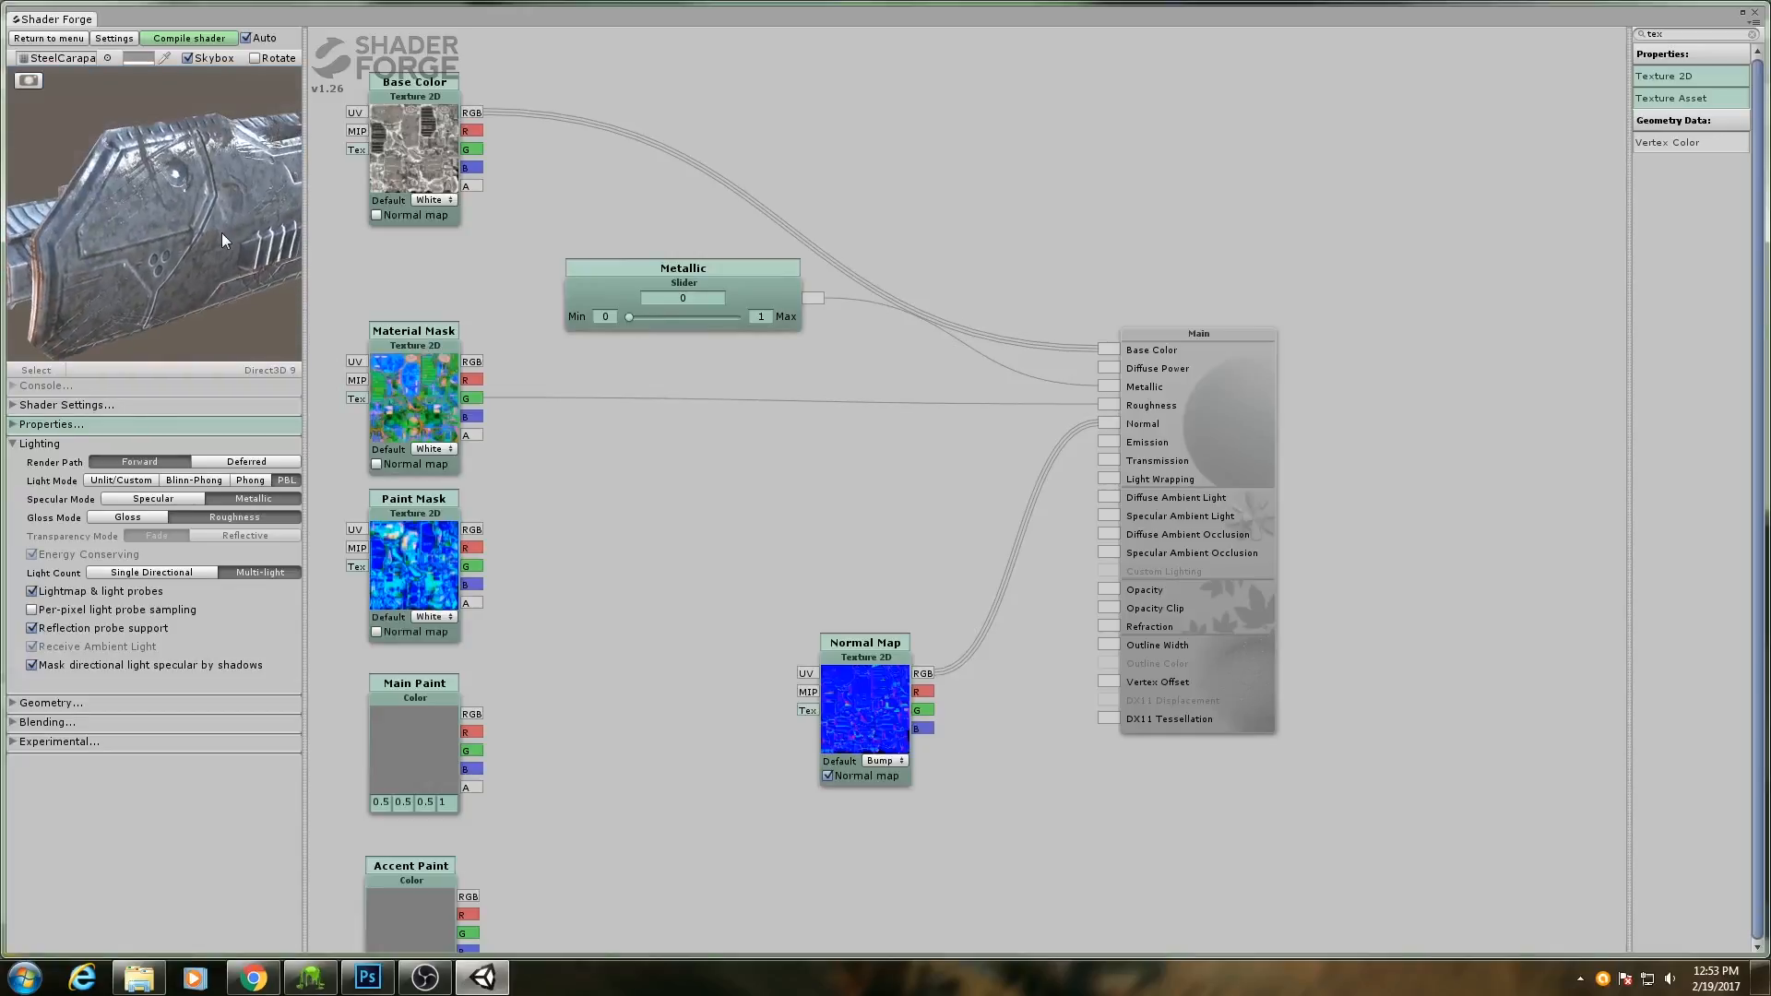
drag(471, 379, 1109, 390)
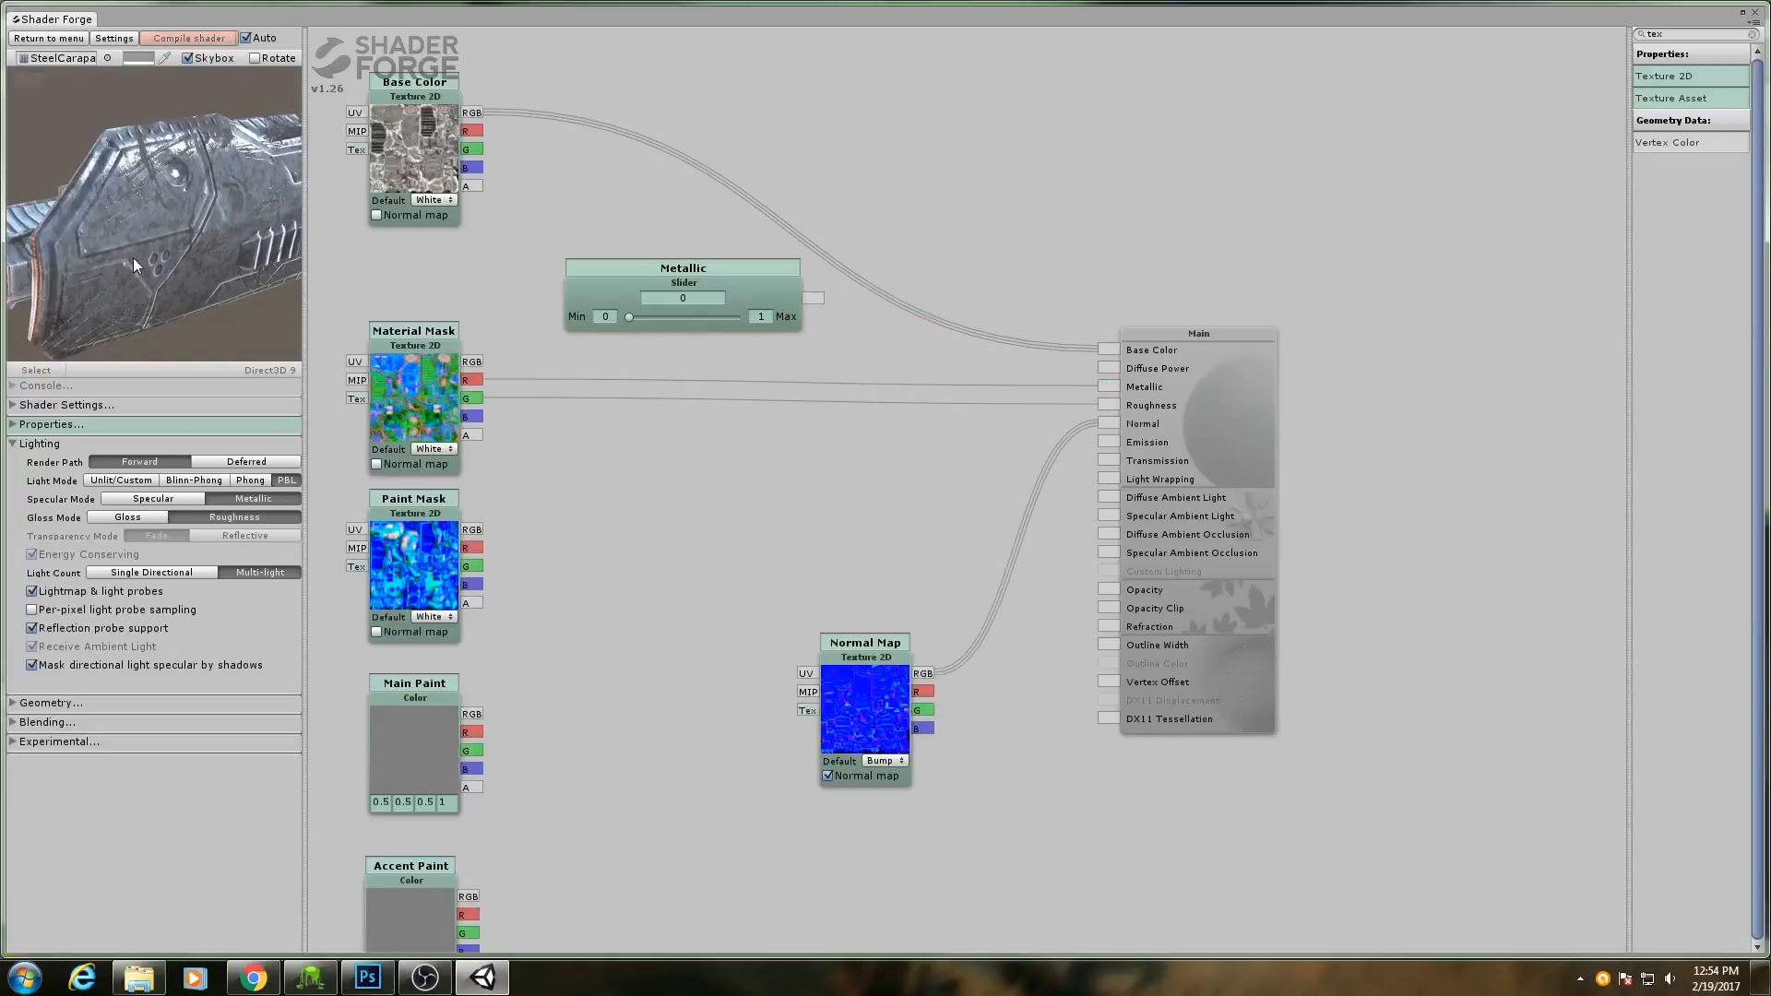
drag(151, 229, 358, 214)
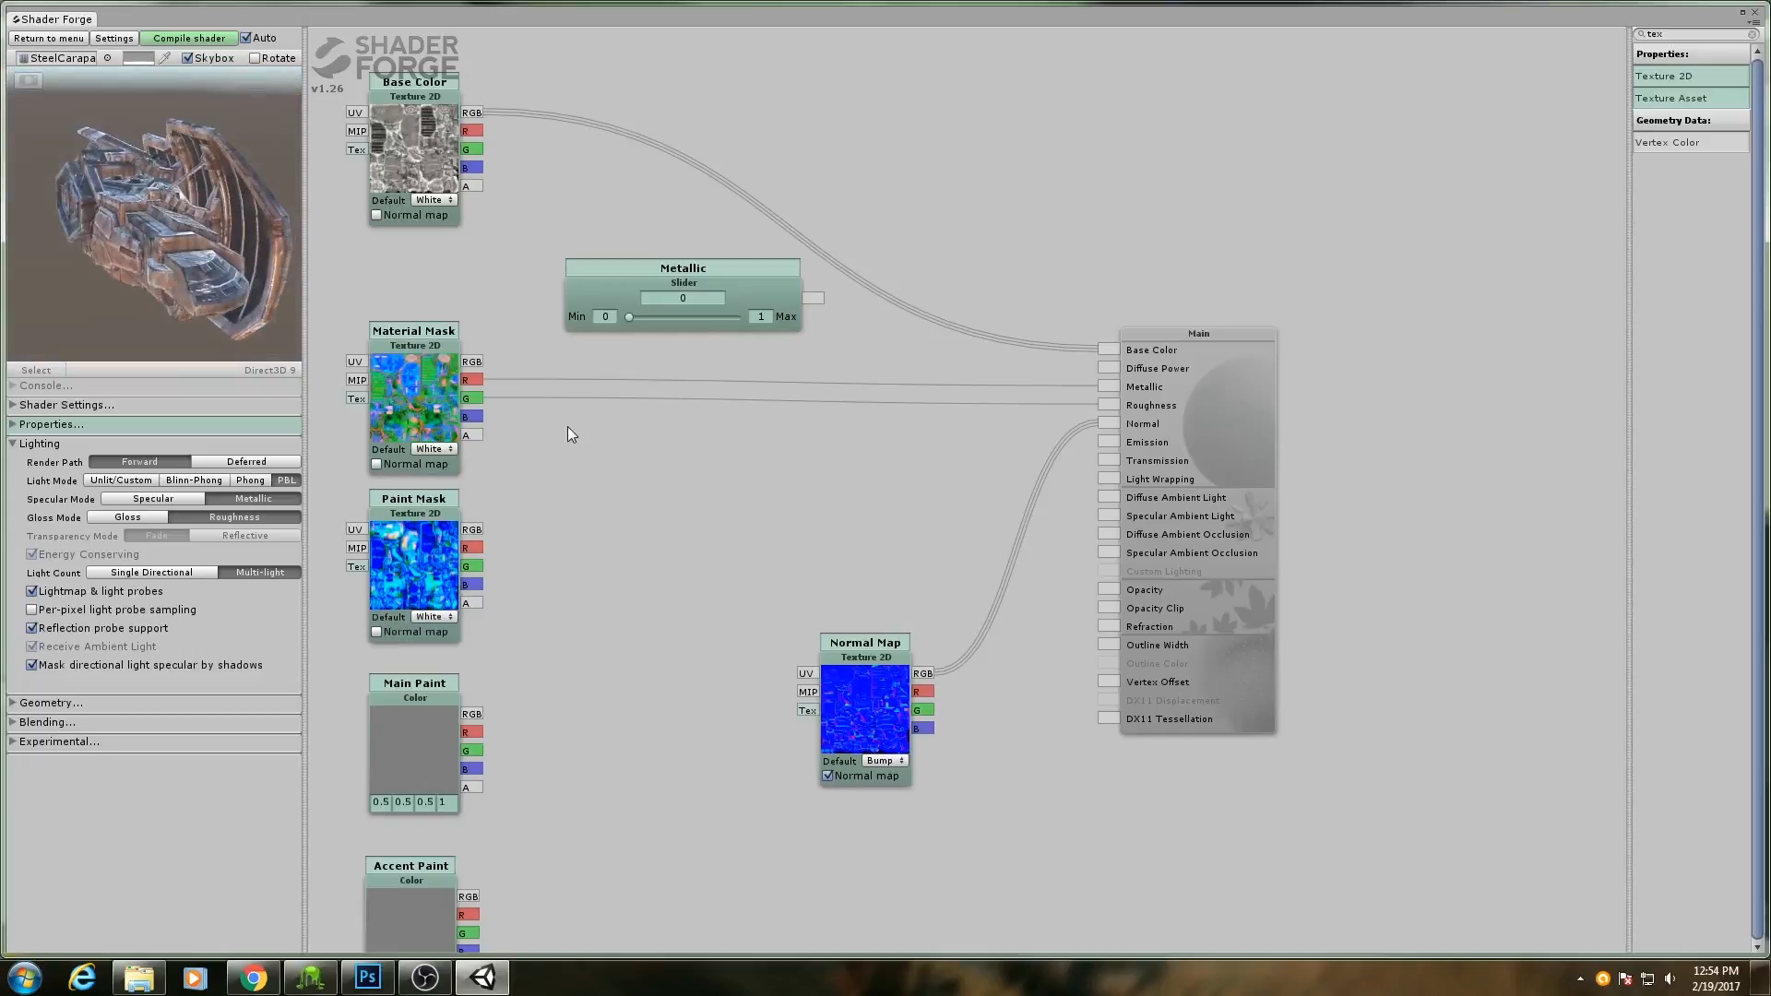
Delete the unused Metallic slider node, shift the Material Mask node up slightly, and inspect the preview model's metal surface.
click(595, 305)
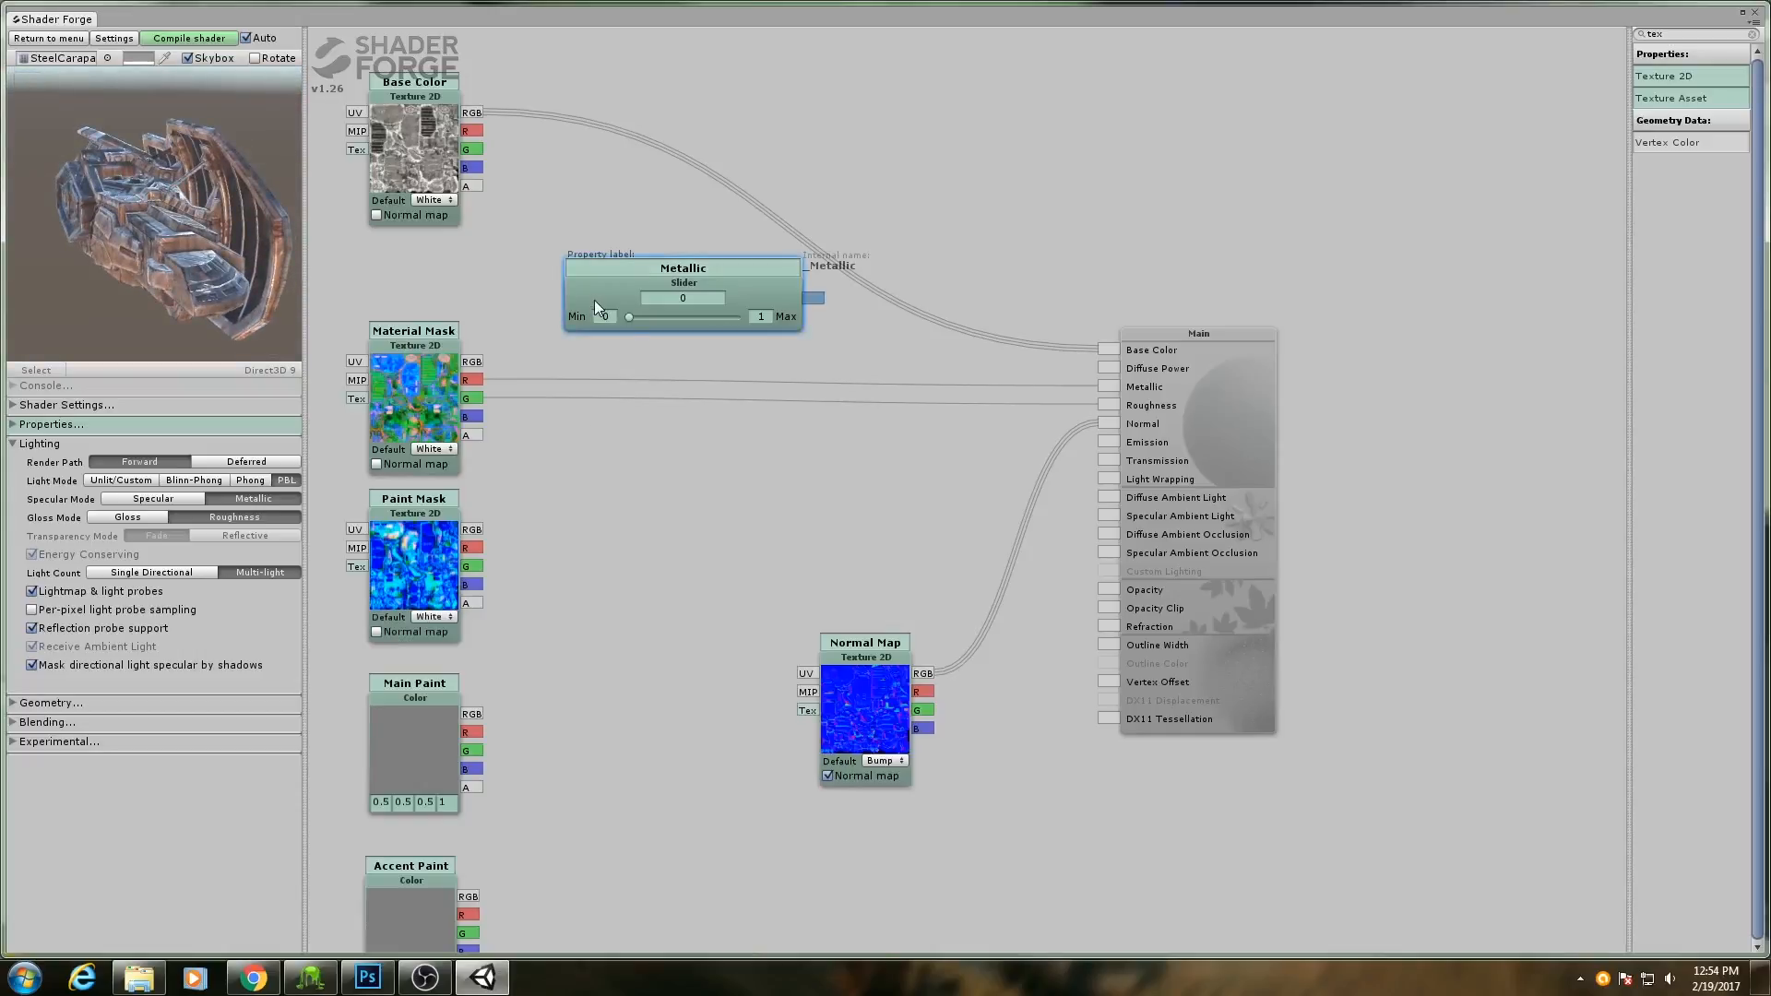
key(Delete)
drag(423, 407, 423, 373)
drag(241, 271, 157, 257)
scroll(85, 251, up, 5)
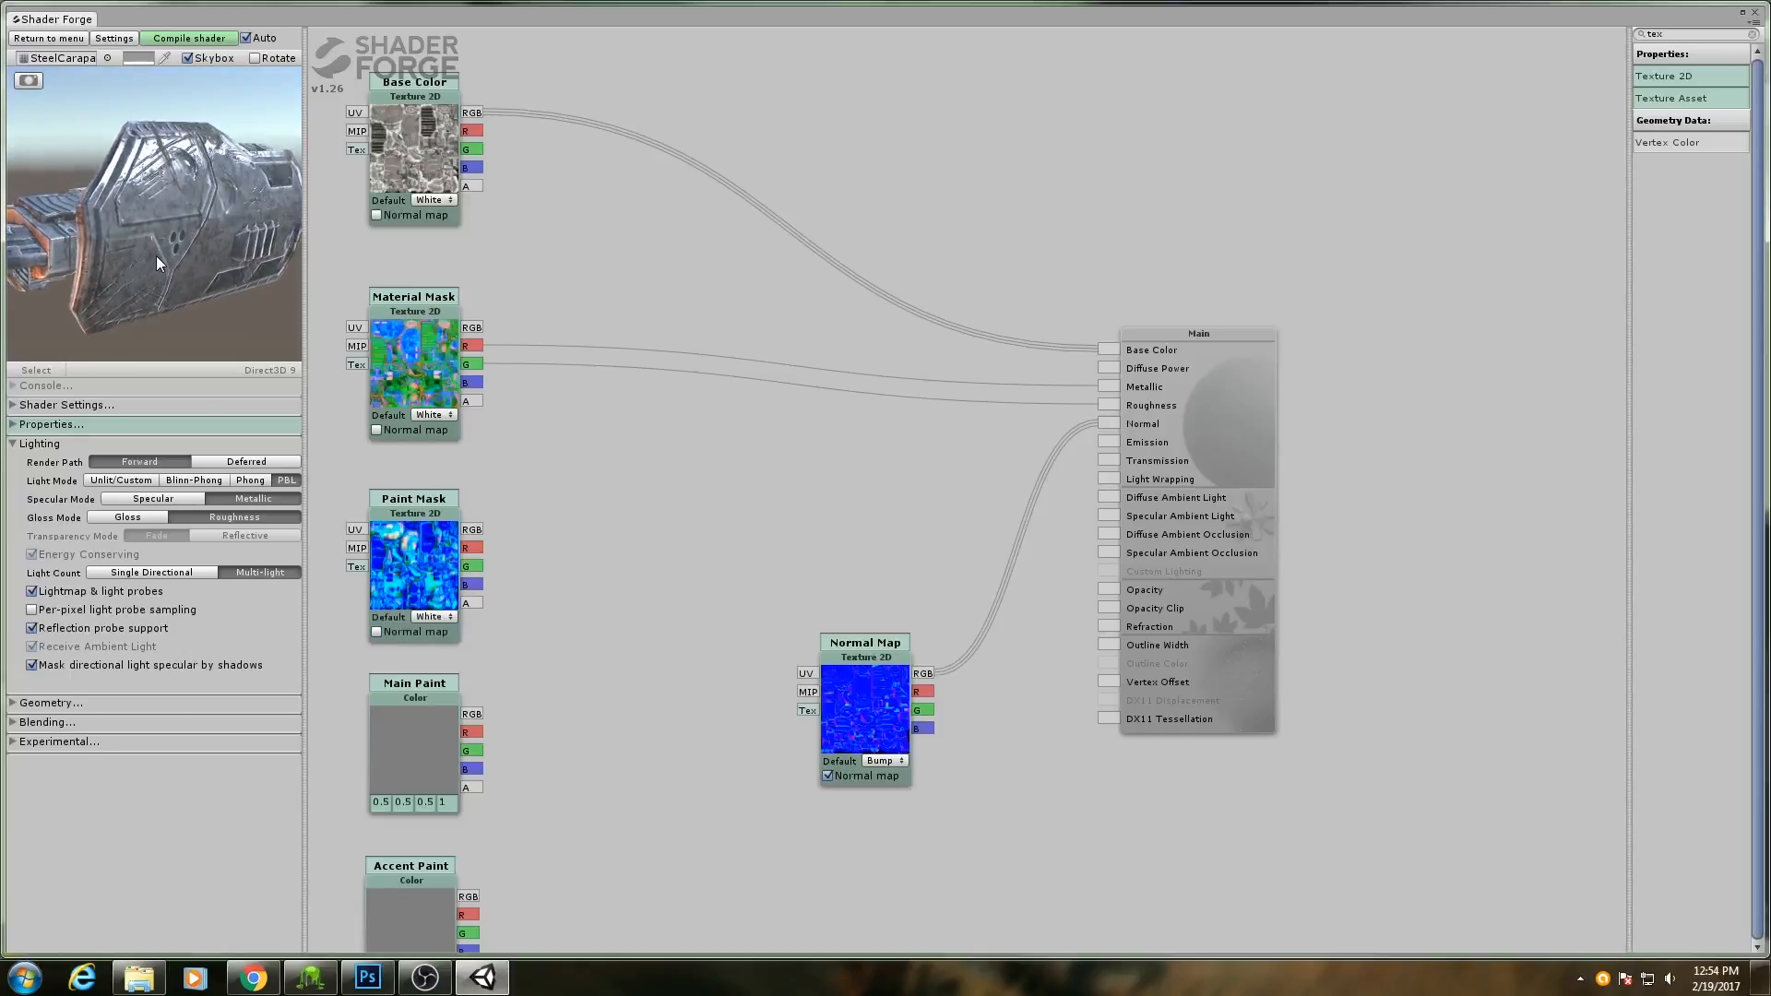
mouse_move(389, 374)
drag(200, 266, 197, 218)
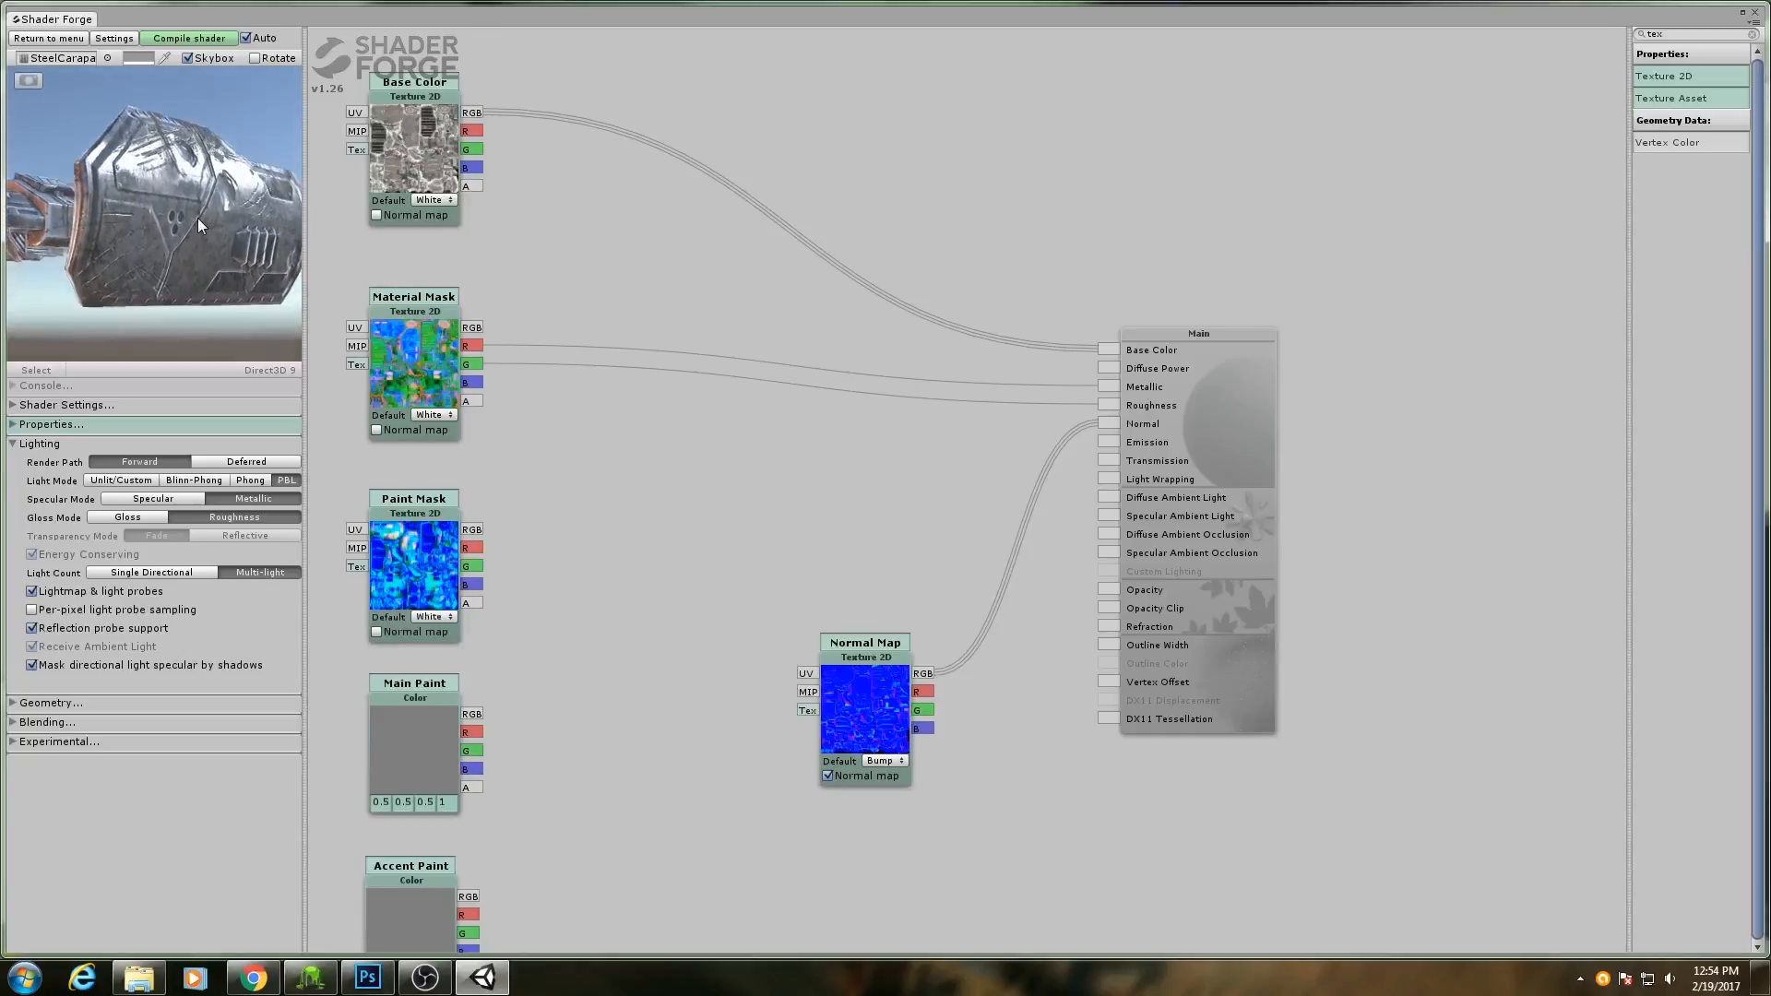
Switch to the WNG_SteelCarapace scene in 3D-Coat, hide the Noise layer and show the AmbientOcclusion layer.
click(310, 976)
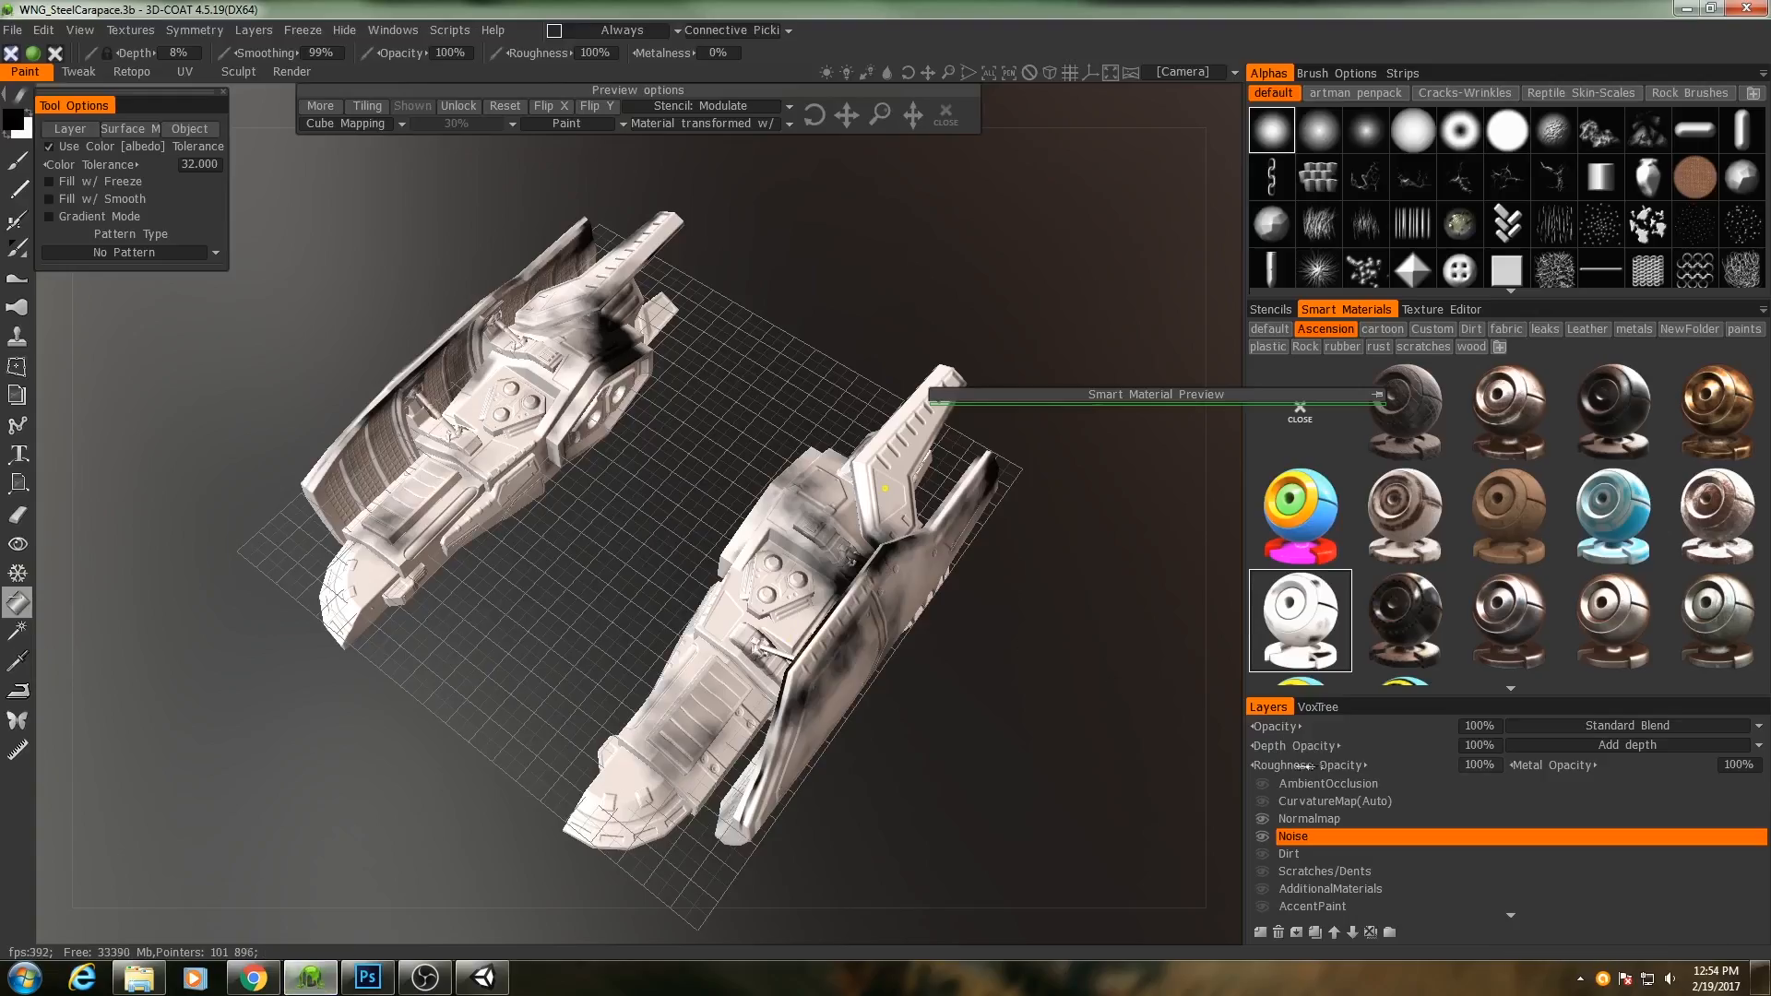
drag(966, 683, 909, 526)
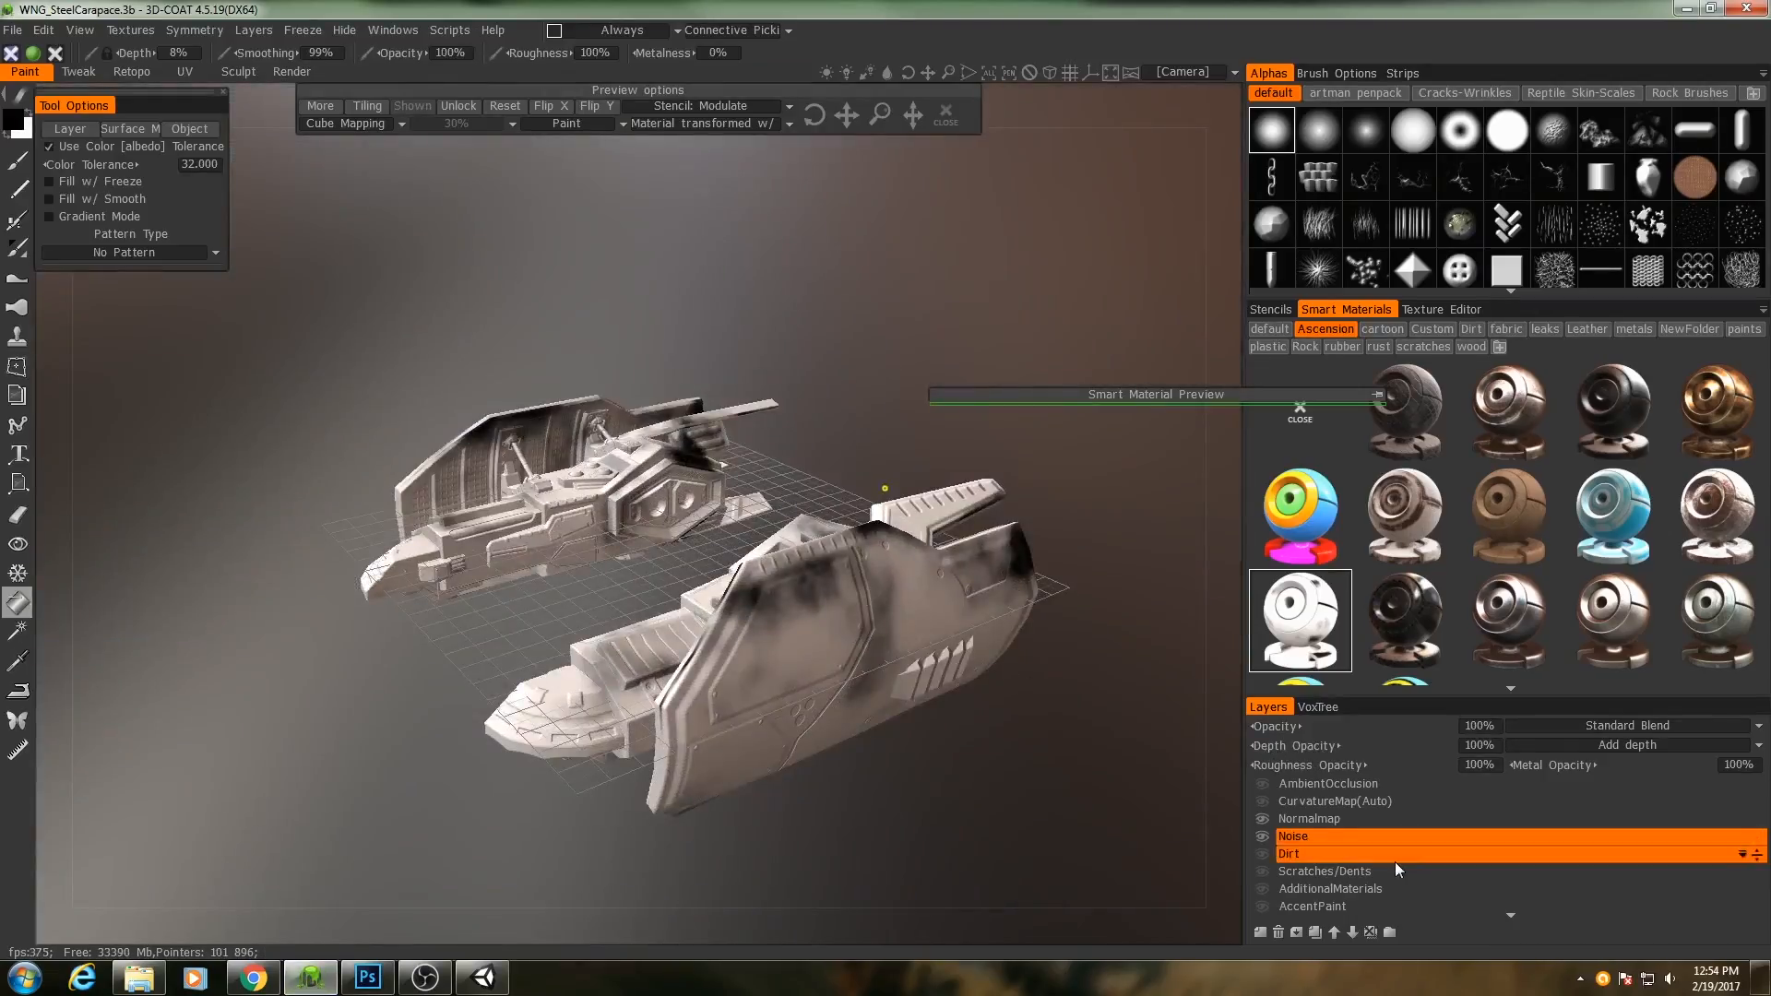
click(1267, 836)
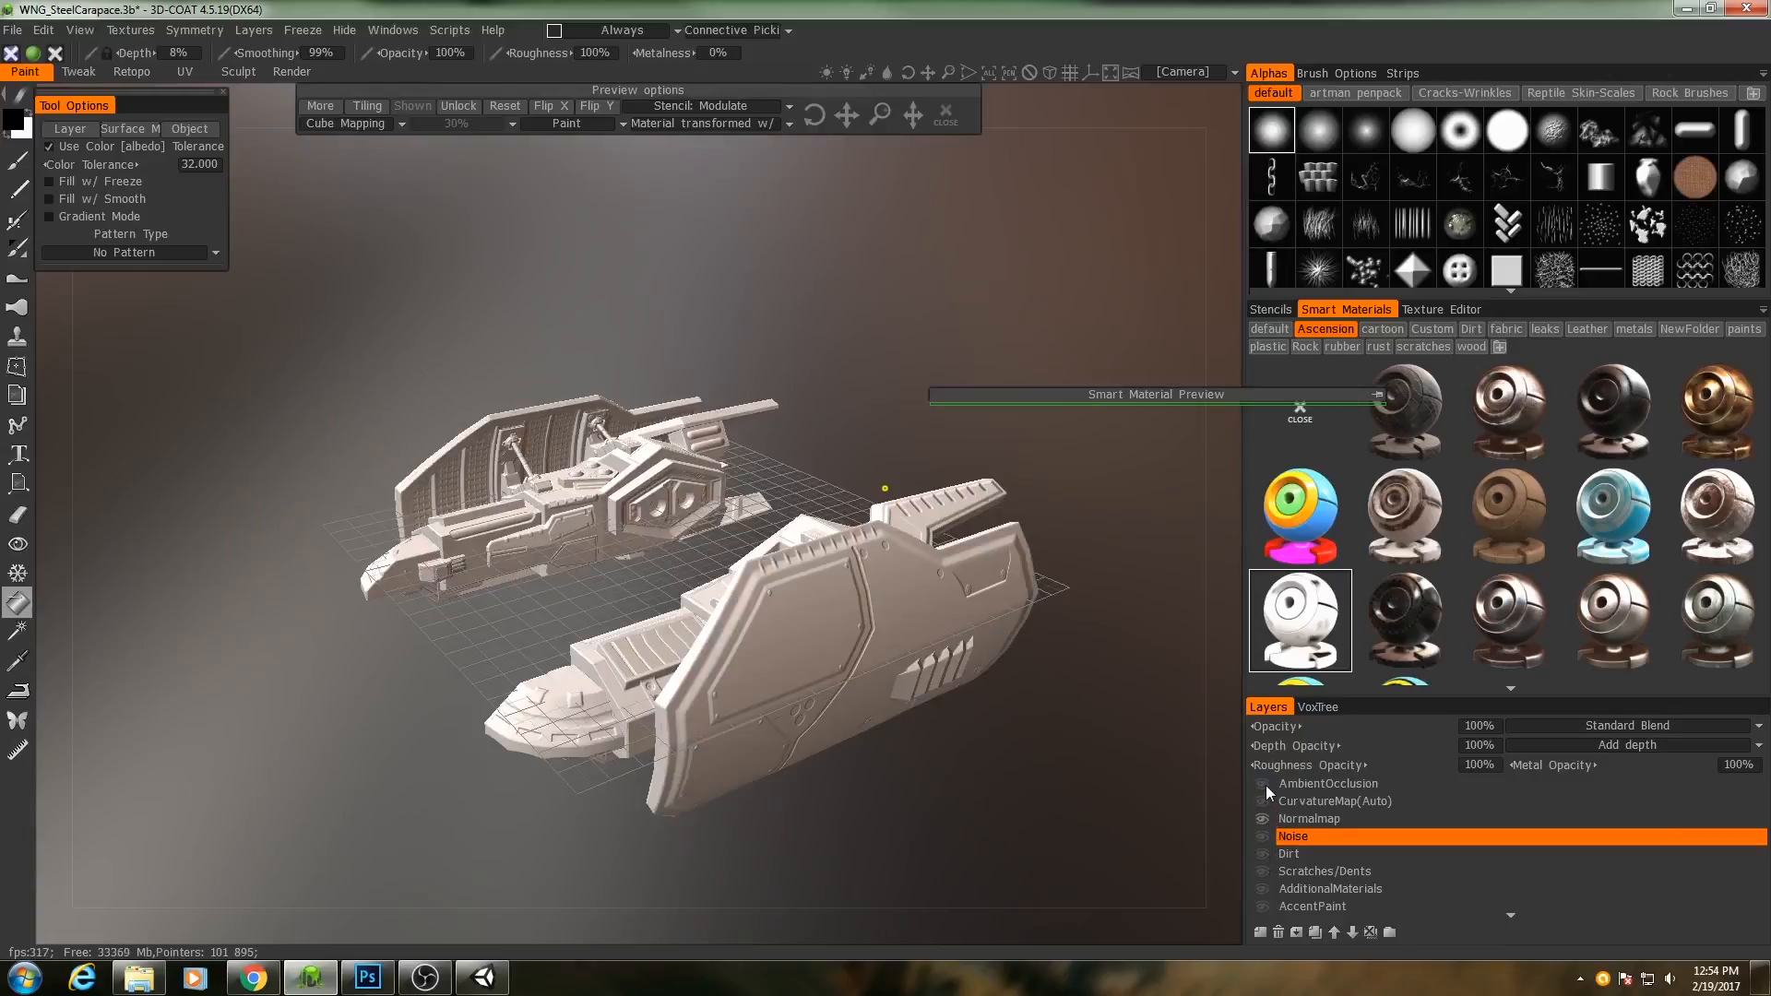
click(1265, 784)
click(1264, 837)
click(1259, 841)
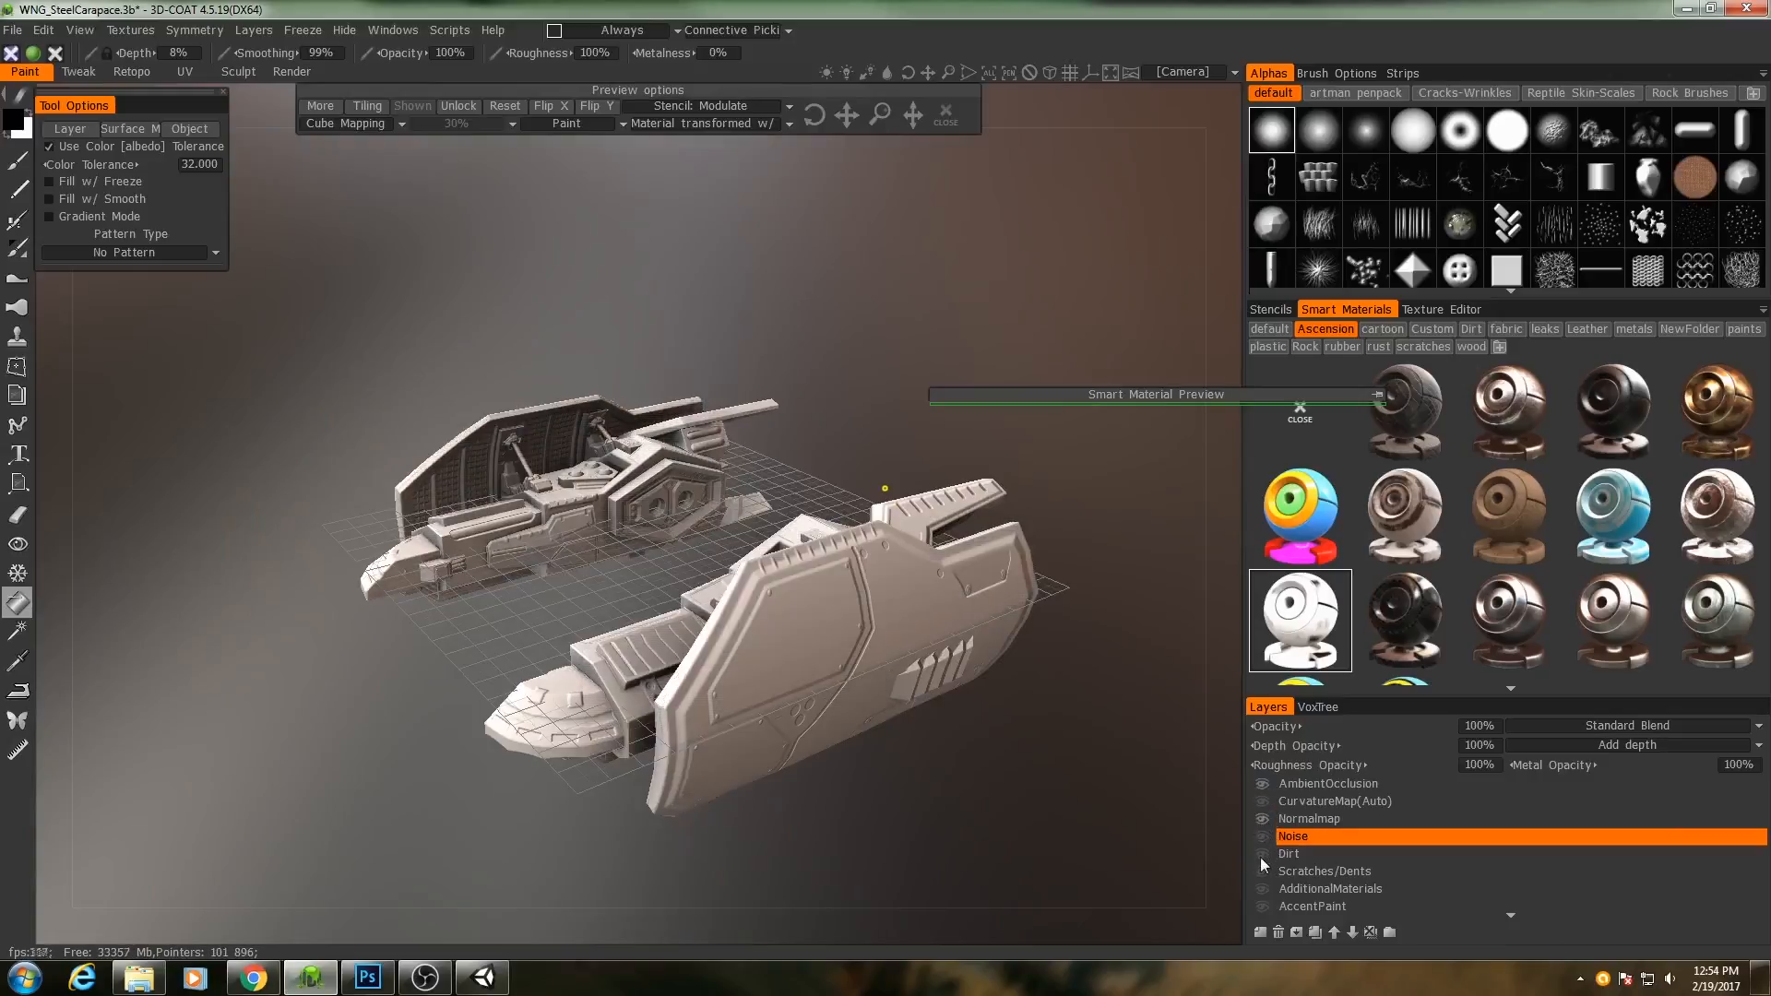
Show the Dirt, Scratches/Dents, AdditionalMaterials, AccentPaint and Layer 1 layers on the carapace model.
click(1261, 854)
click(1263, 872)
click(1264, 889)
click(1263, 907)
click(1315, 891)
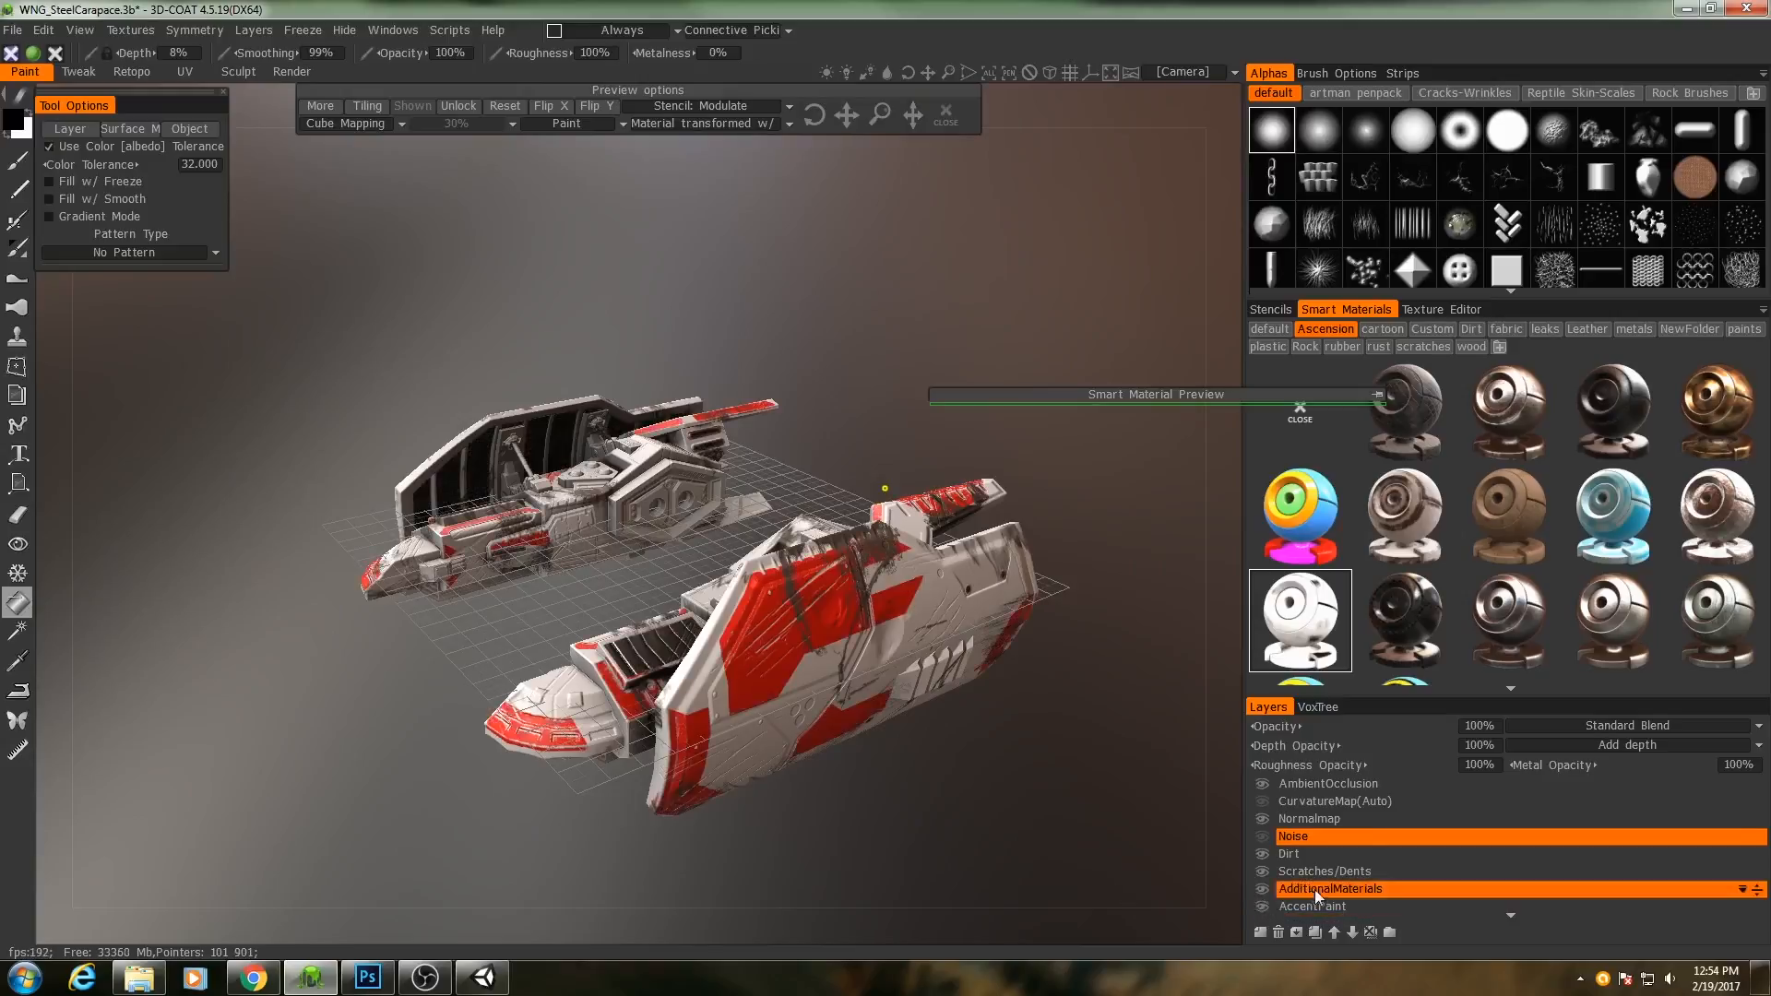
scroll(1316, 894, down, 2)
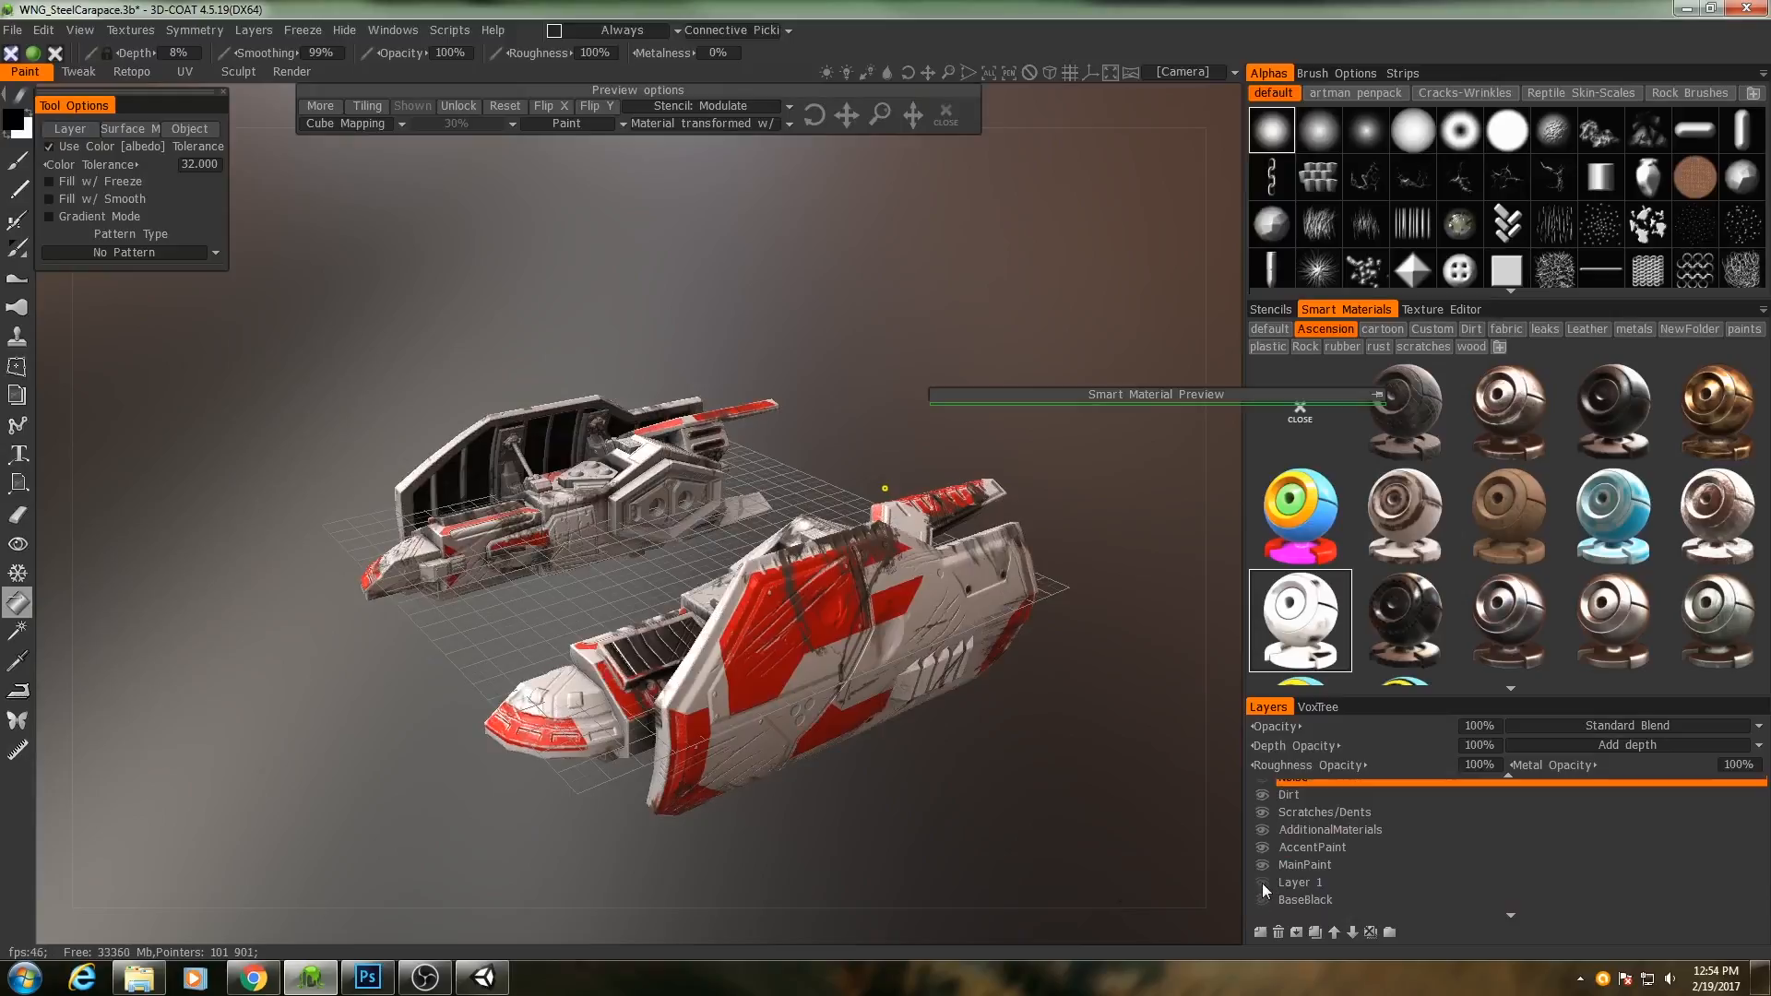
click(1261, 883)
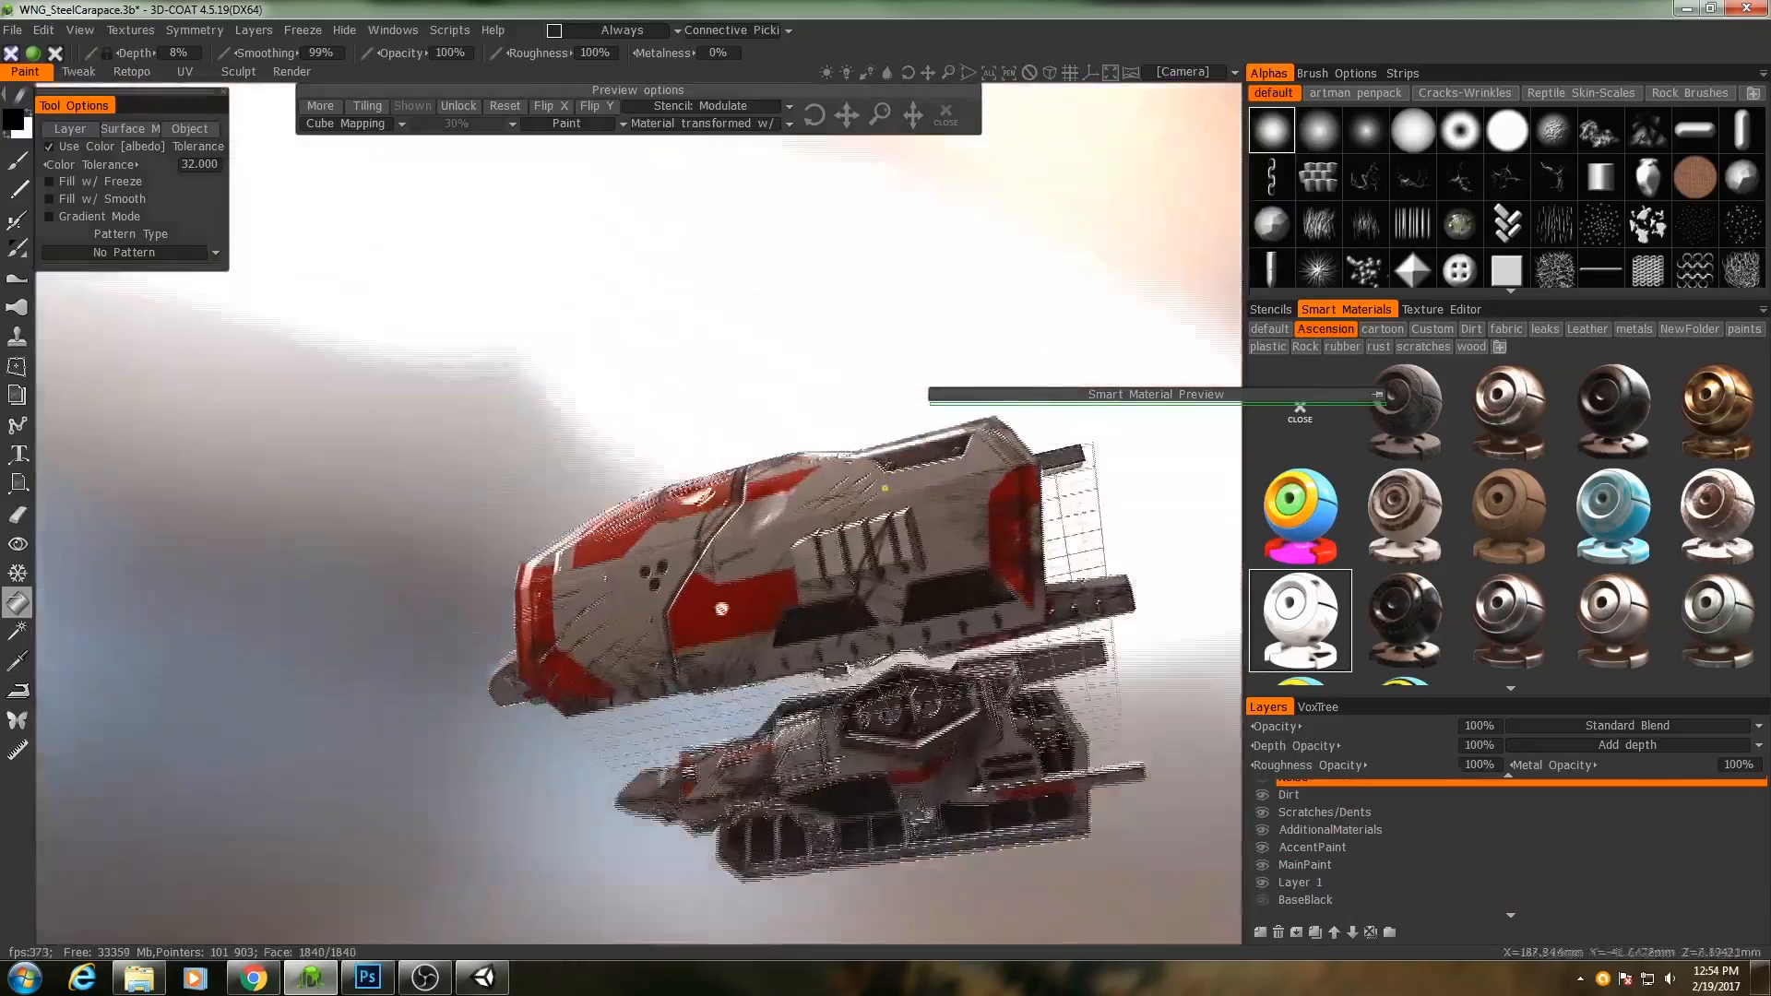
Hide the AccentPaint and MainPaint layers and examine the bare metal on the carapace's side up close.
alt+drag(721, 608, 1193, 845)
scroll(753, 634, up, 5)
click(1262, 847)
click(1262, 863)
mouse_move(1152, 812)
alt+mouse_down()
mouse_move(624, 617)
mouse_move(653, 626)
mouse_move(734, 418)
alt+mouse_up()
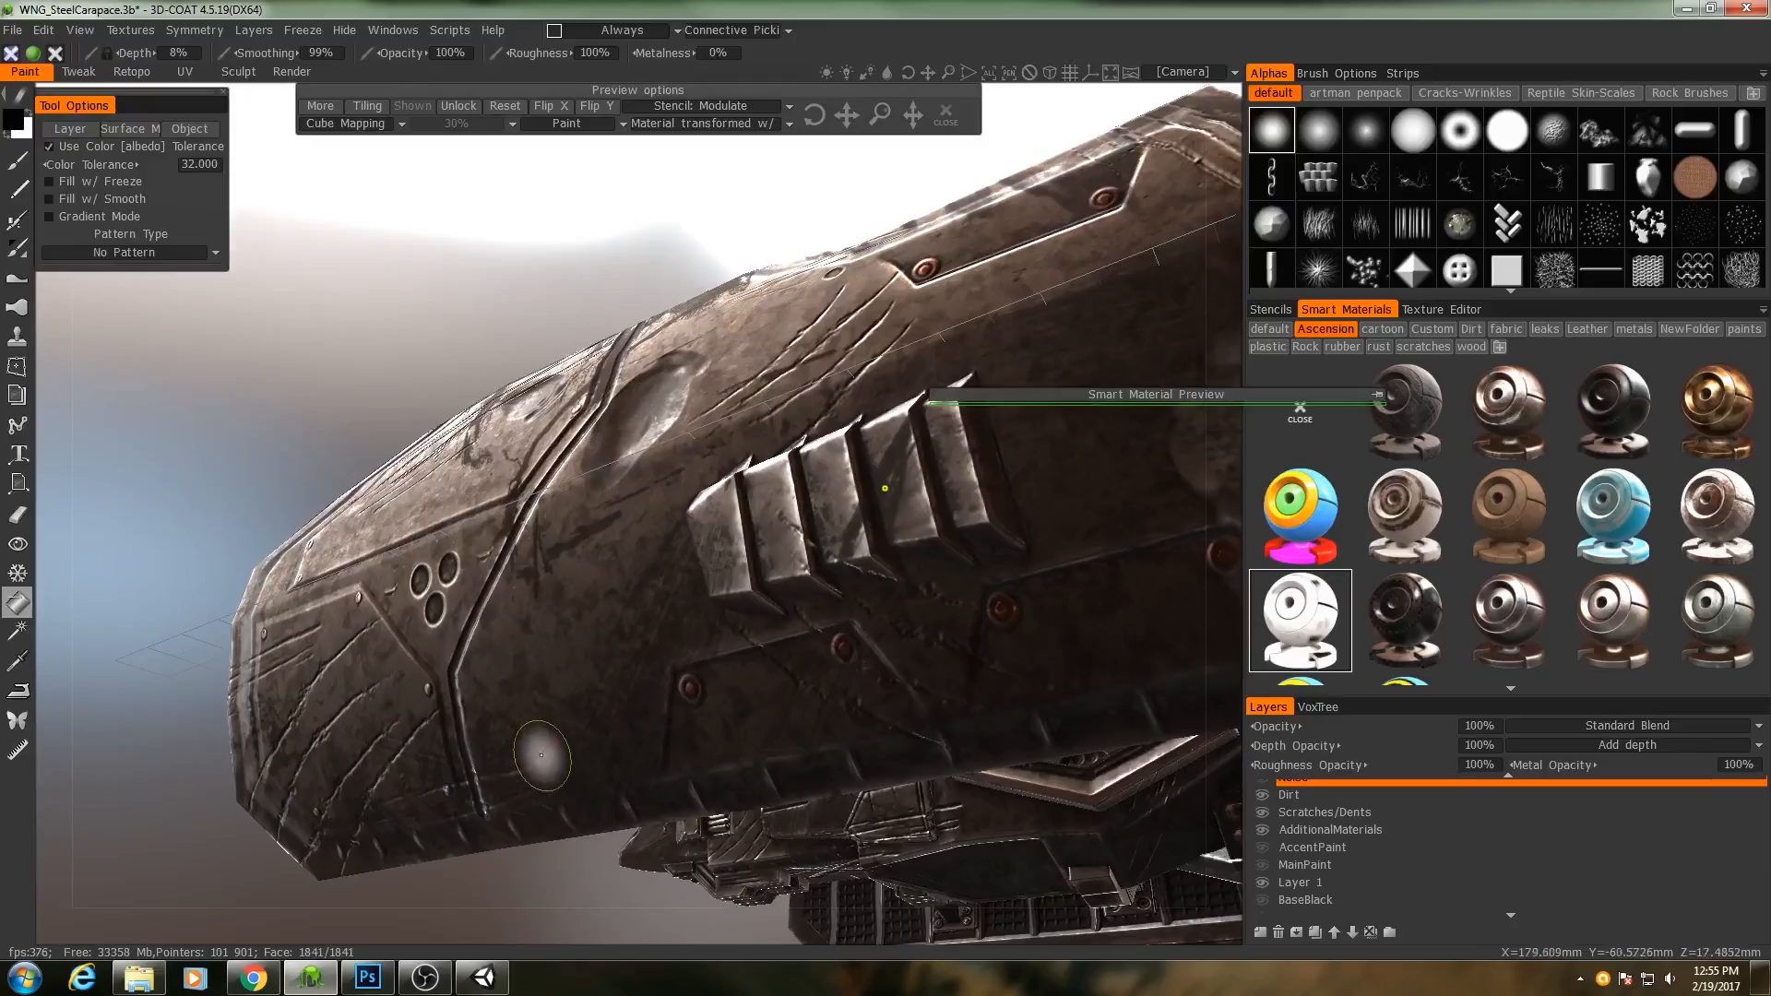
Switch back to Shader Forge and examine the preview model's metallic reflections from different angles.
click(482, 977)
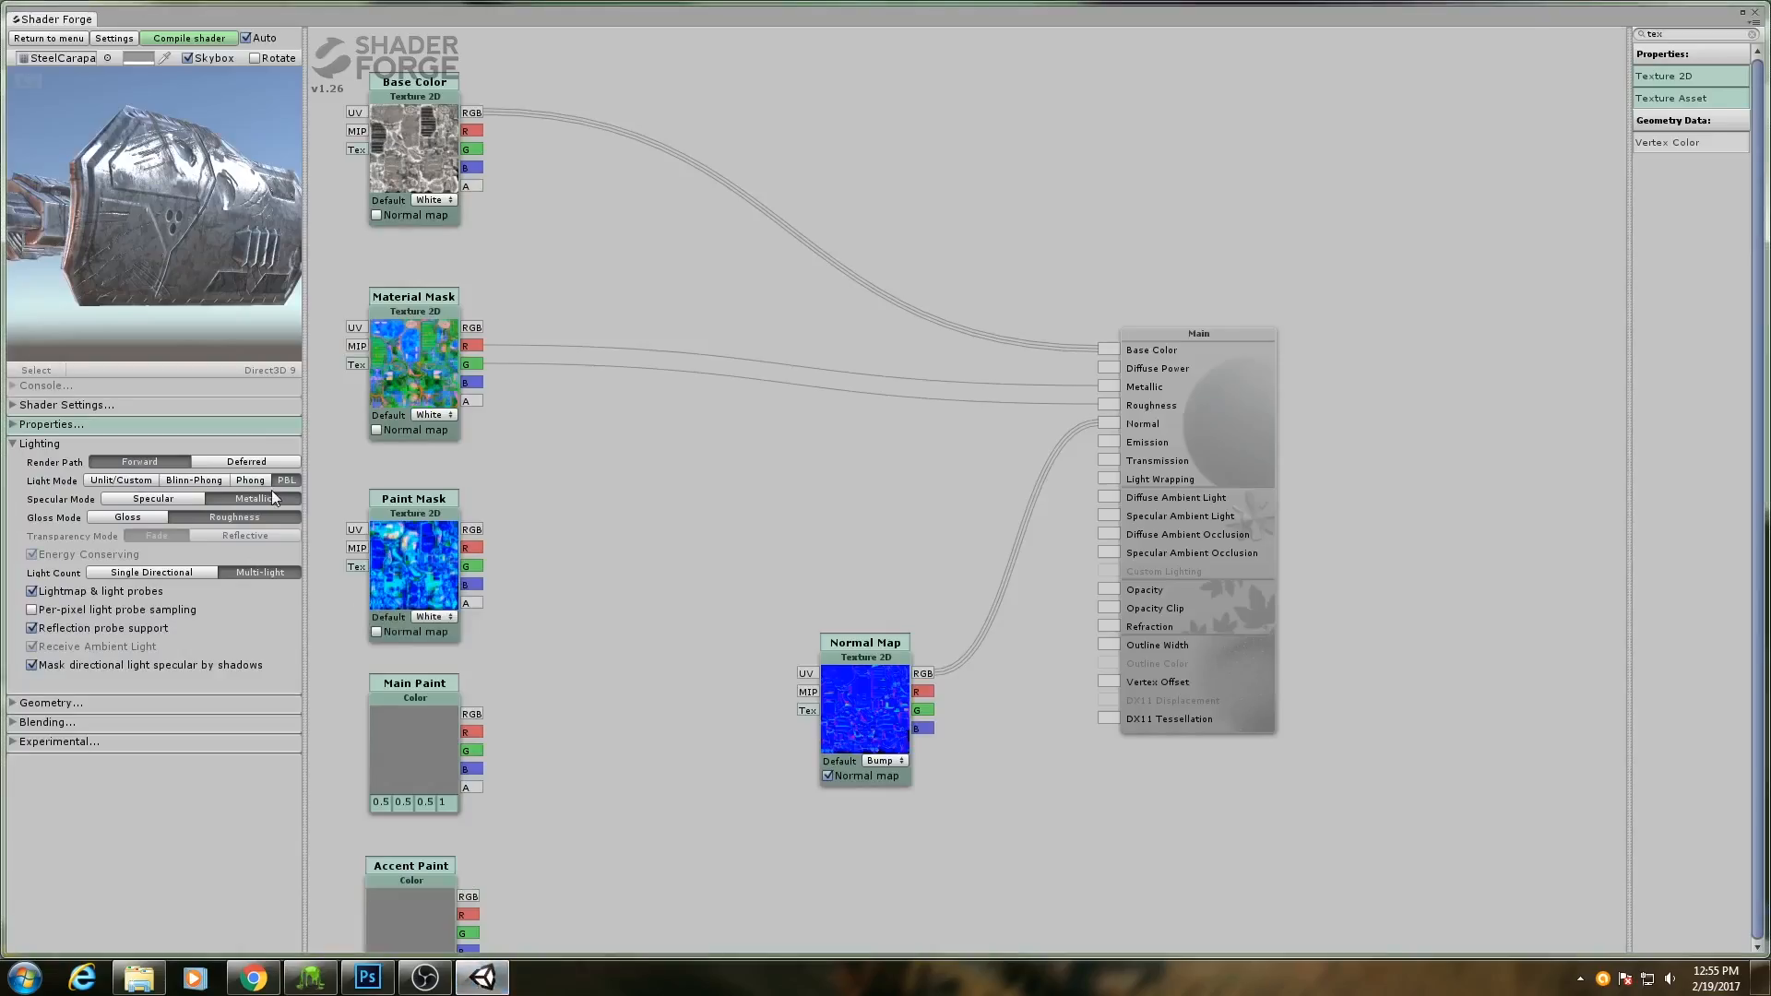
drag(213, 266, 122, 298)
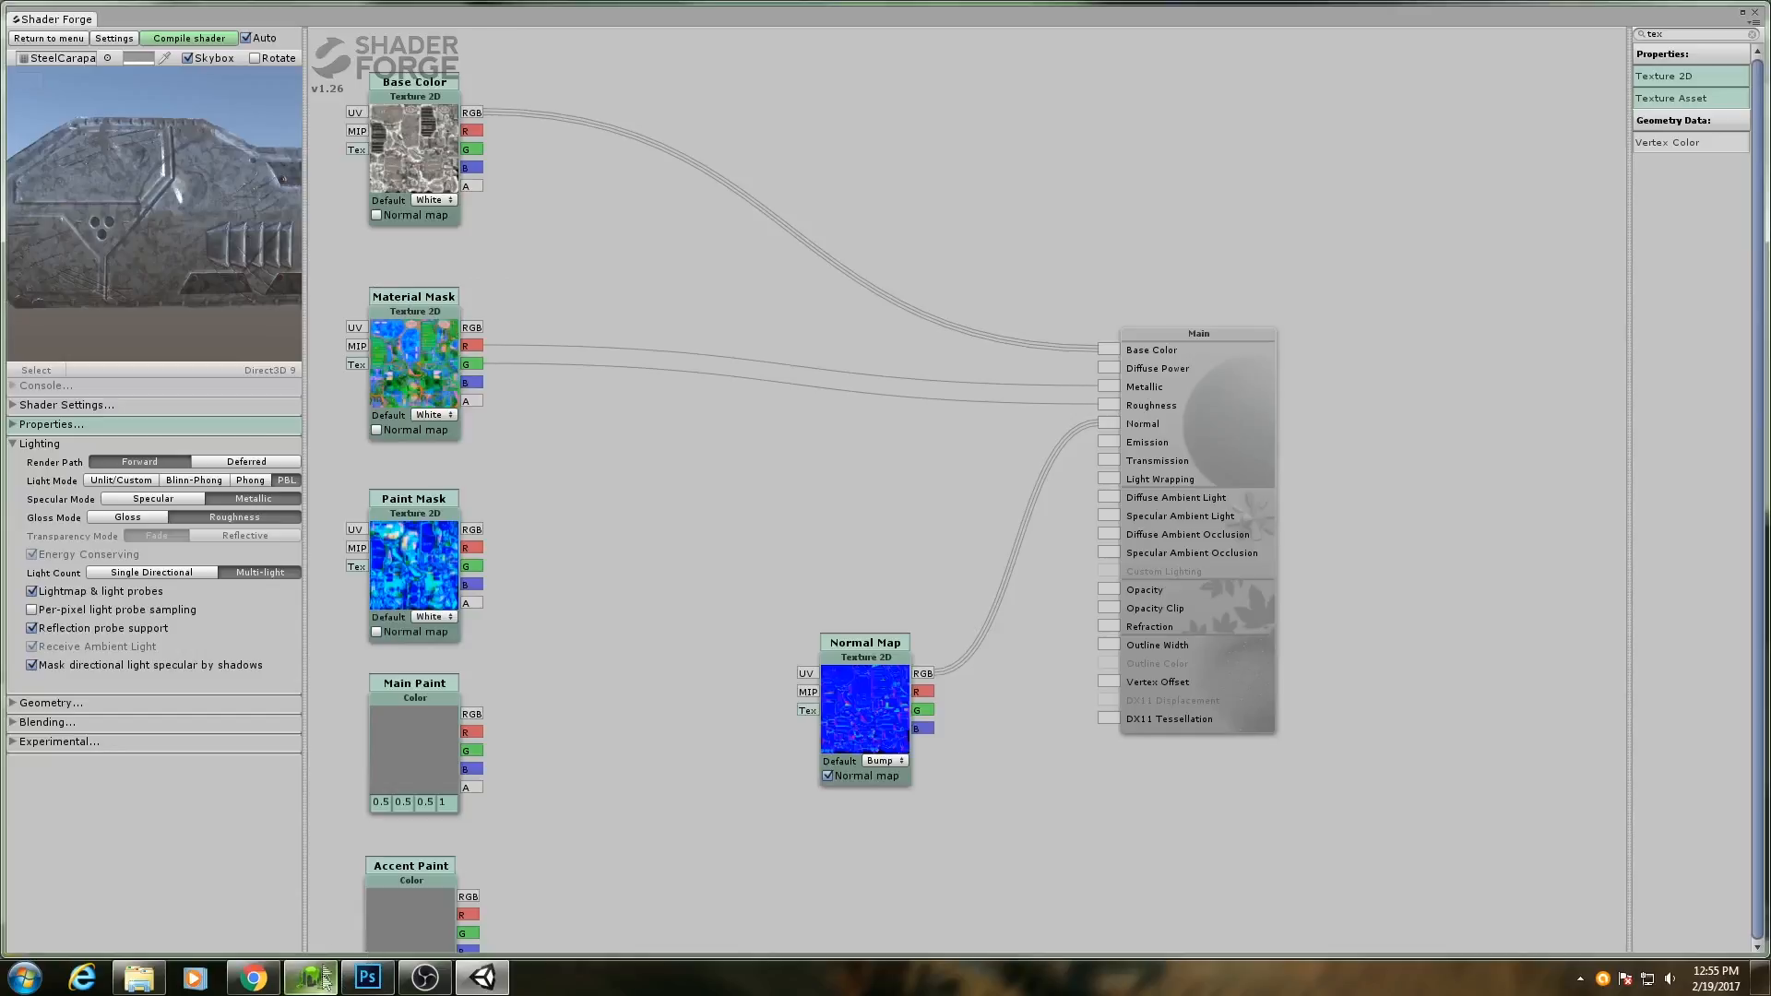
drag(180, 257, 207, 219)
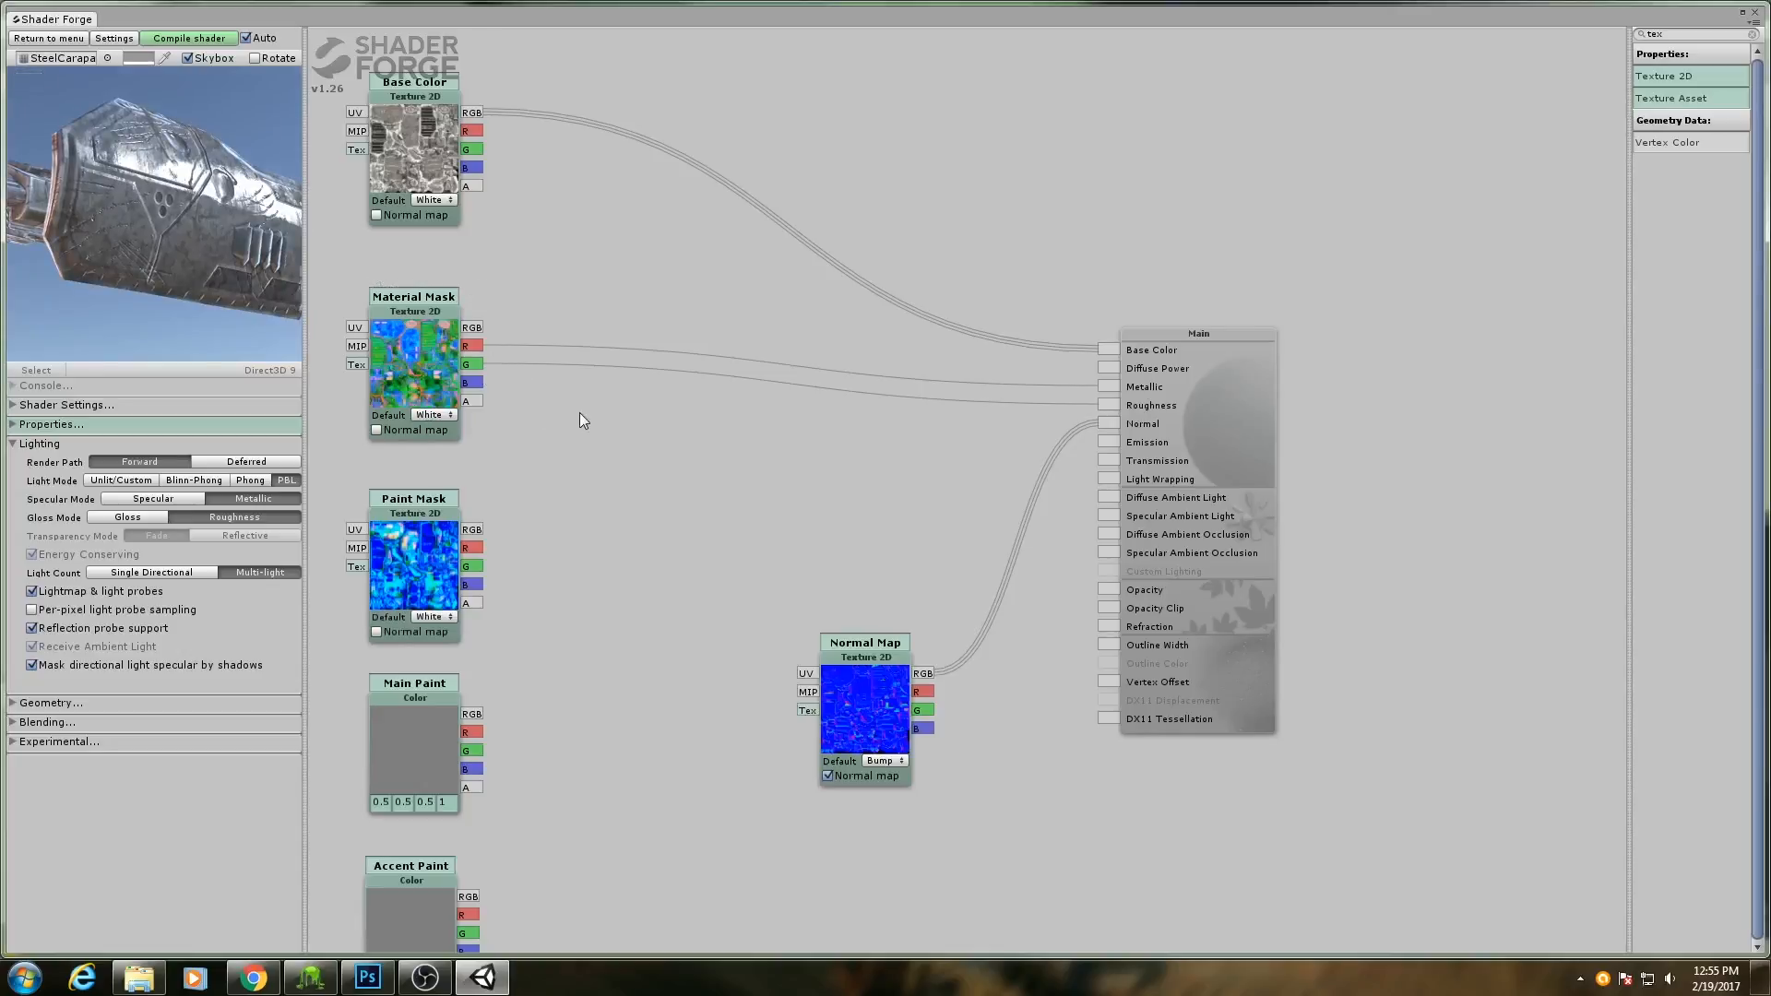
Add a Lerp node to the graph between the Material Mask node and the Main node.
mouse_move(408, 369)
mouse_down()
mouse_move(389, 363)
mouse_move(407, 368)
mouse_up()
key(l)
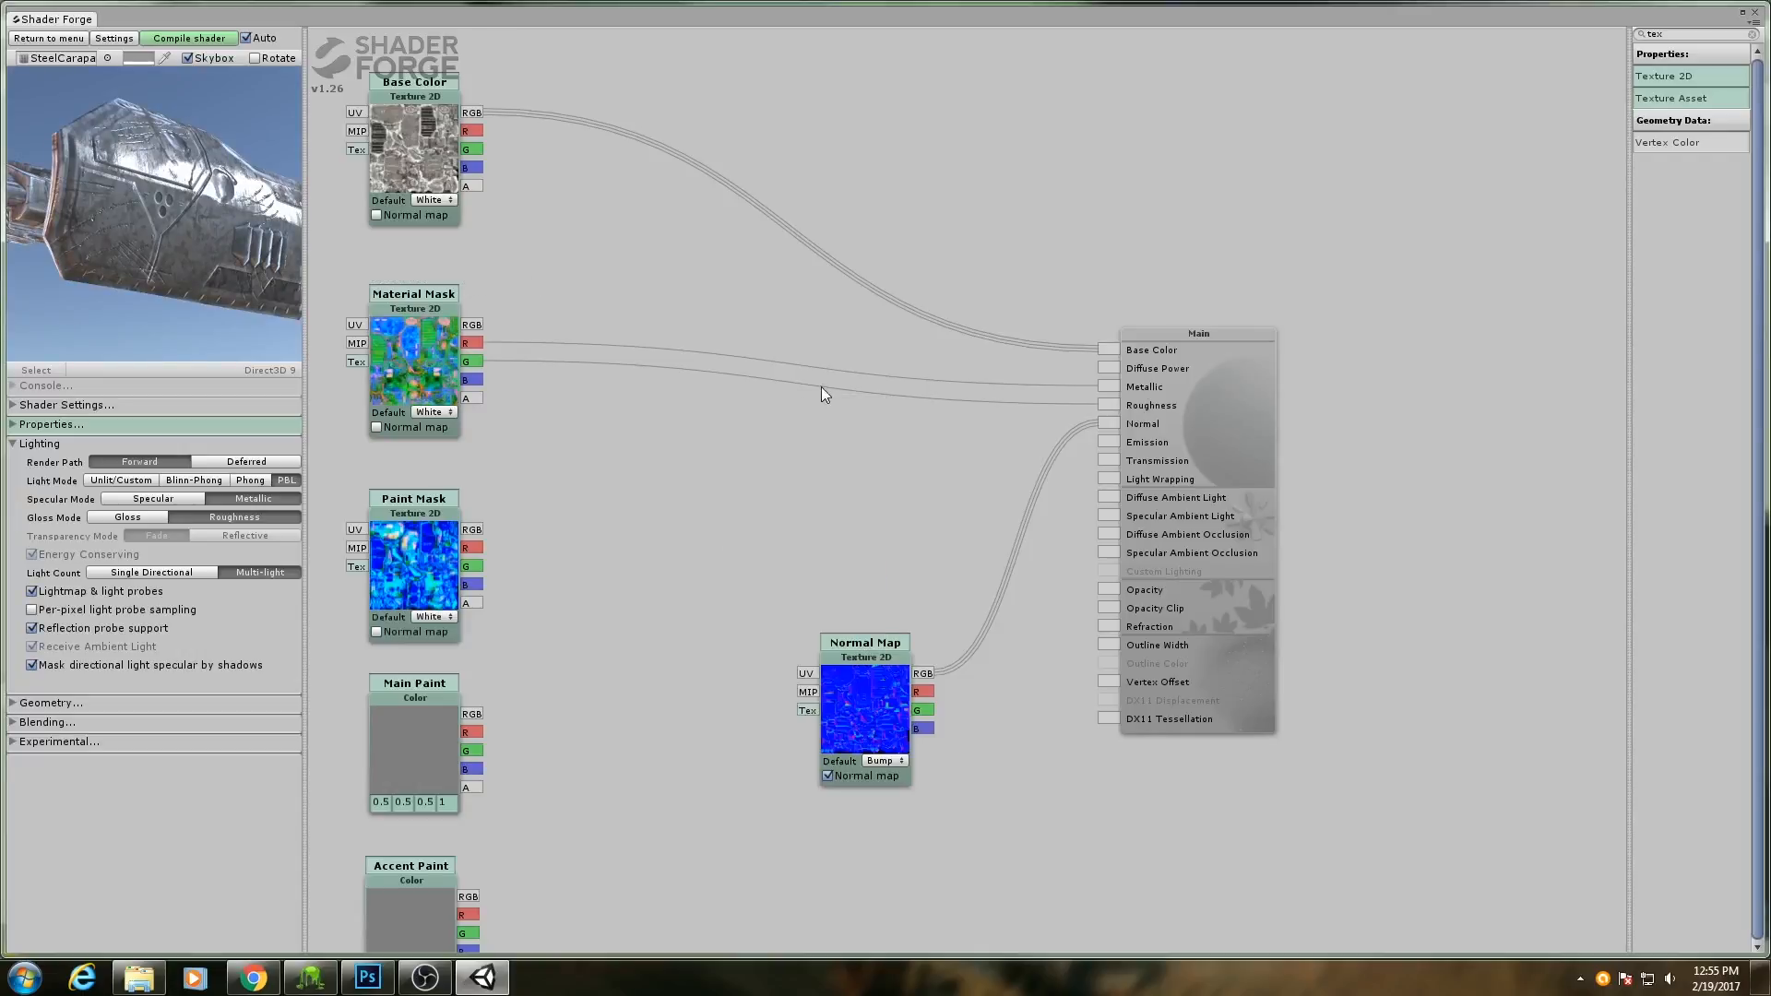
key(l)
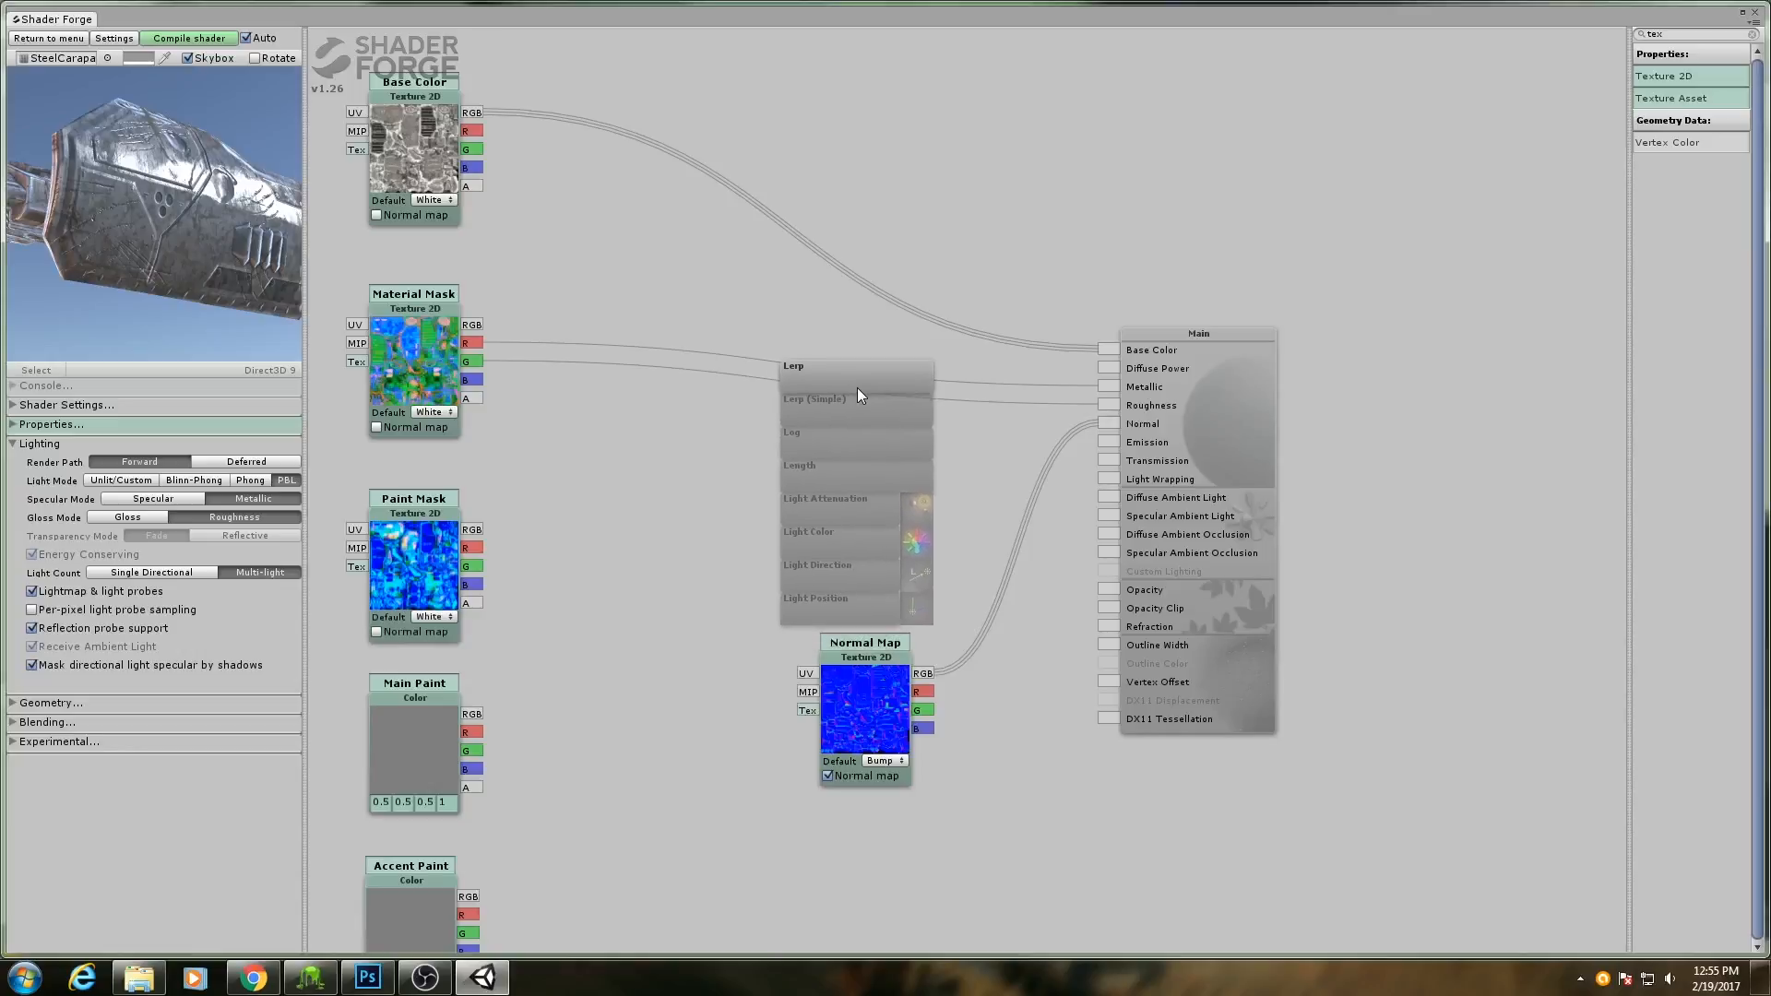
click(857, 408)
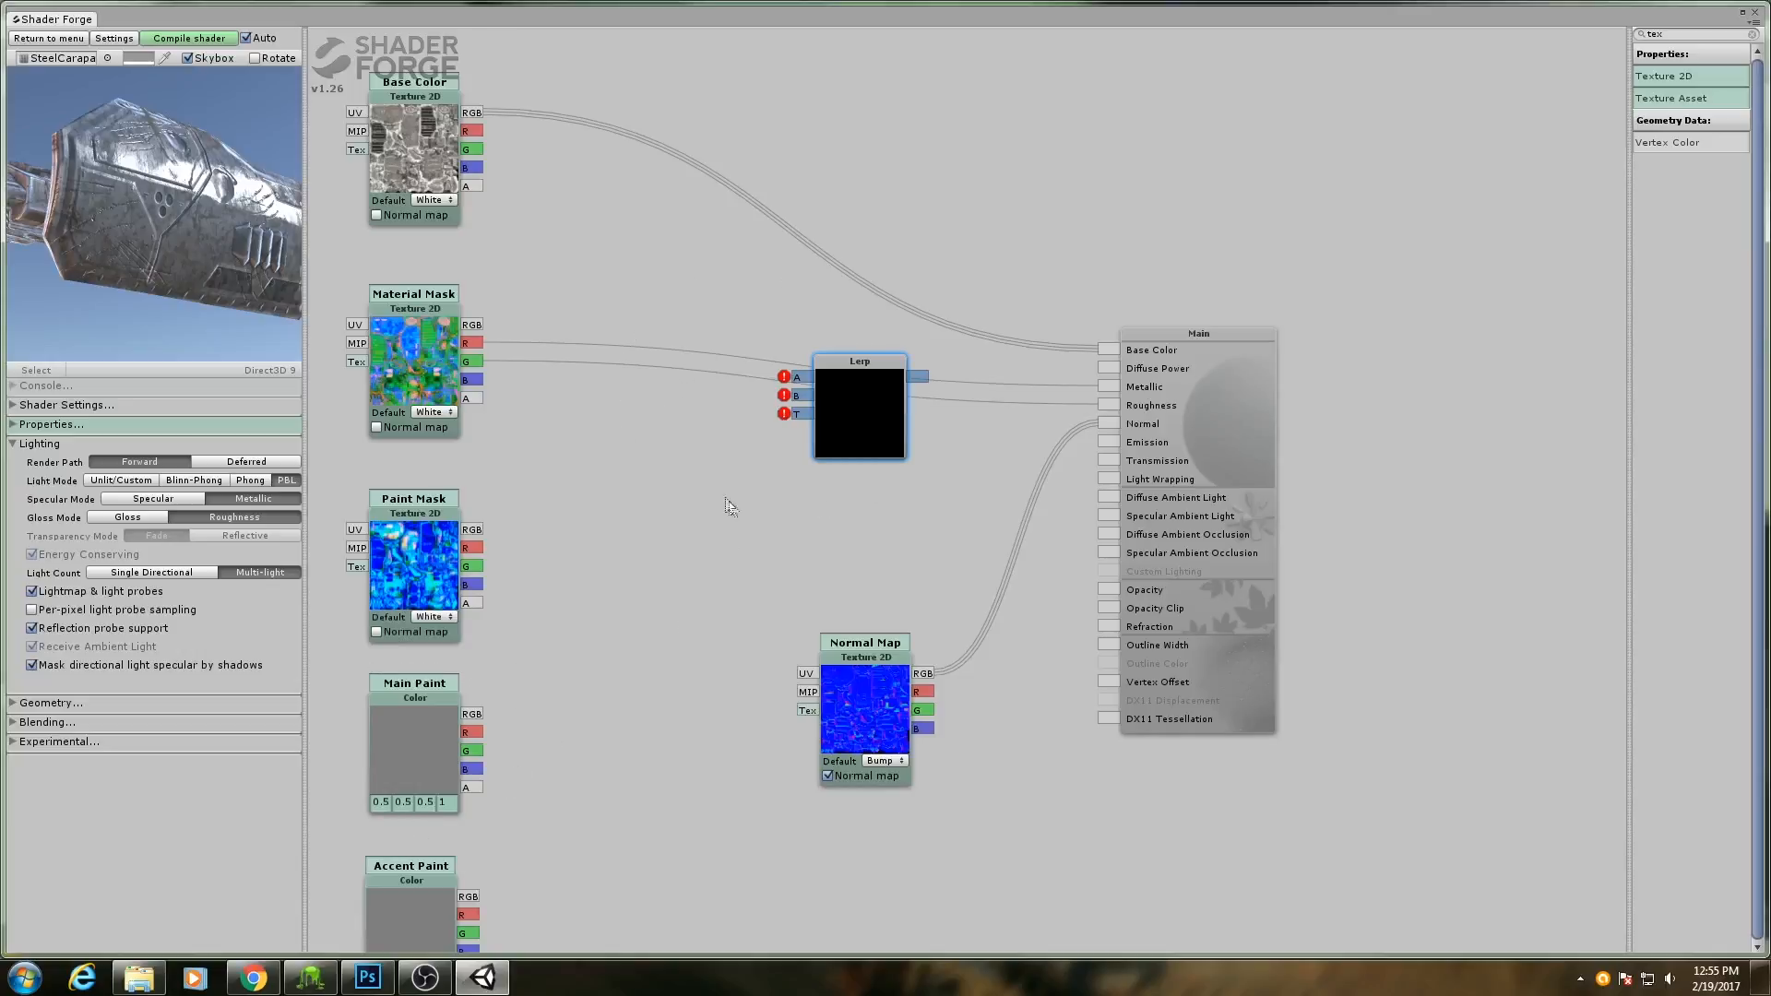
Switch to Photoshop and hide the grass Layer 1 in RocksArid0014_1_S.jpg.
click(366, 979)
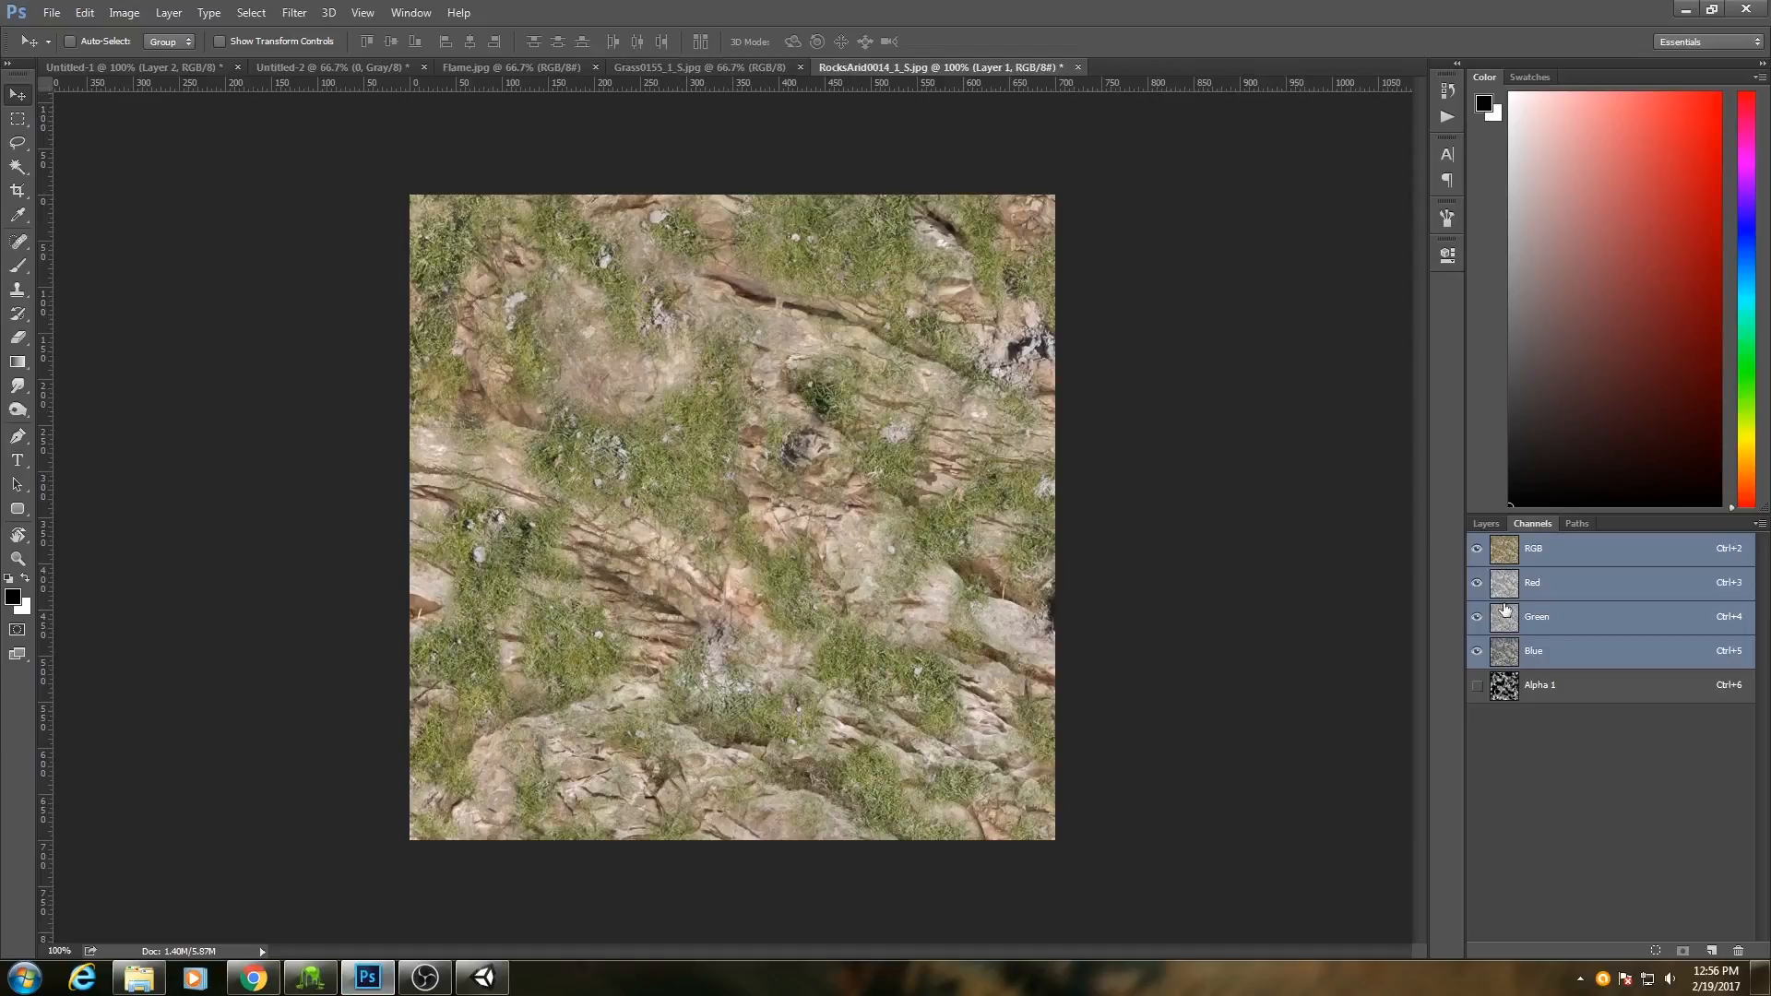
click(1485, 524)
click(1481, 630)
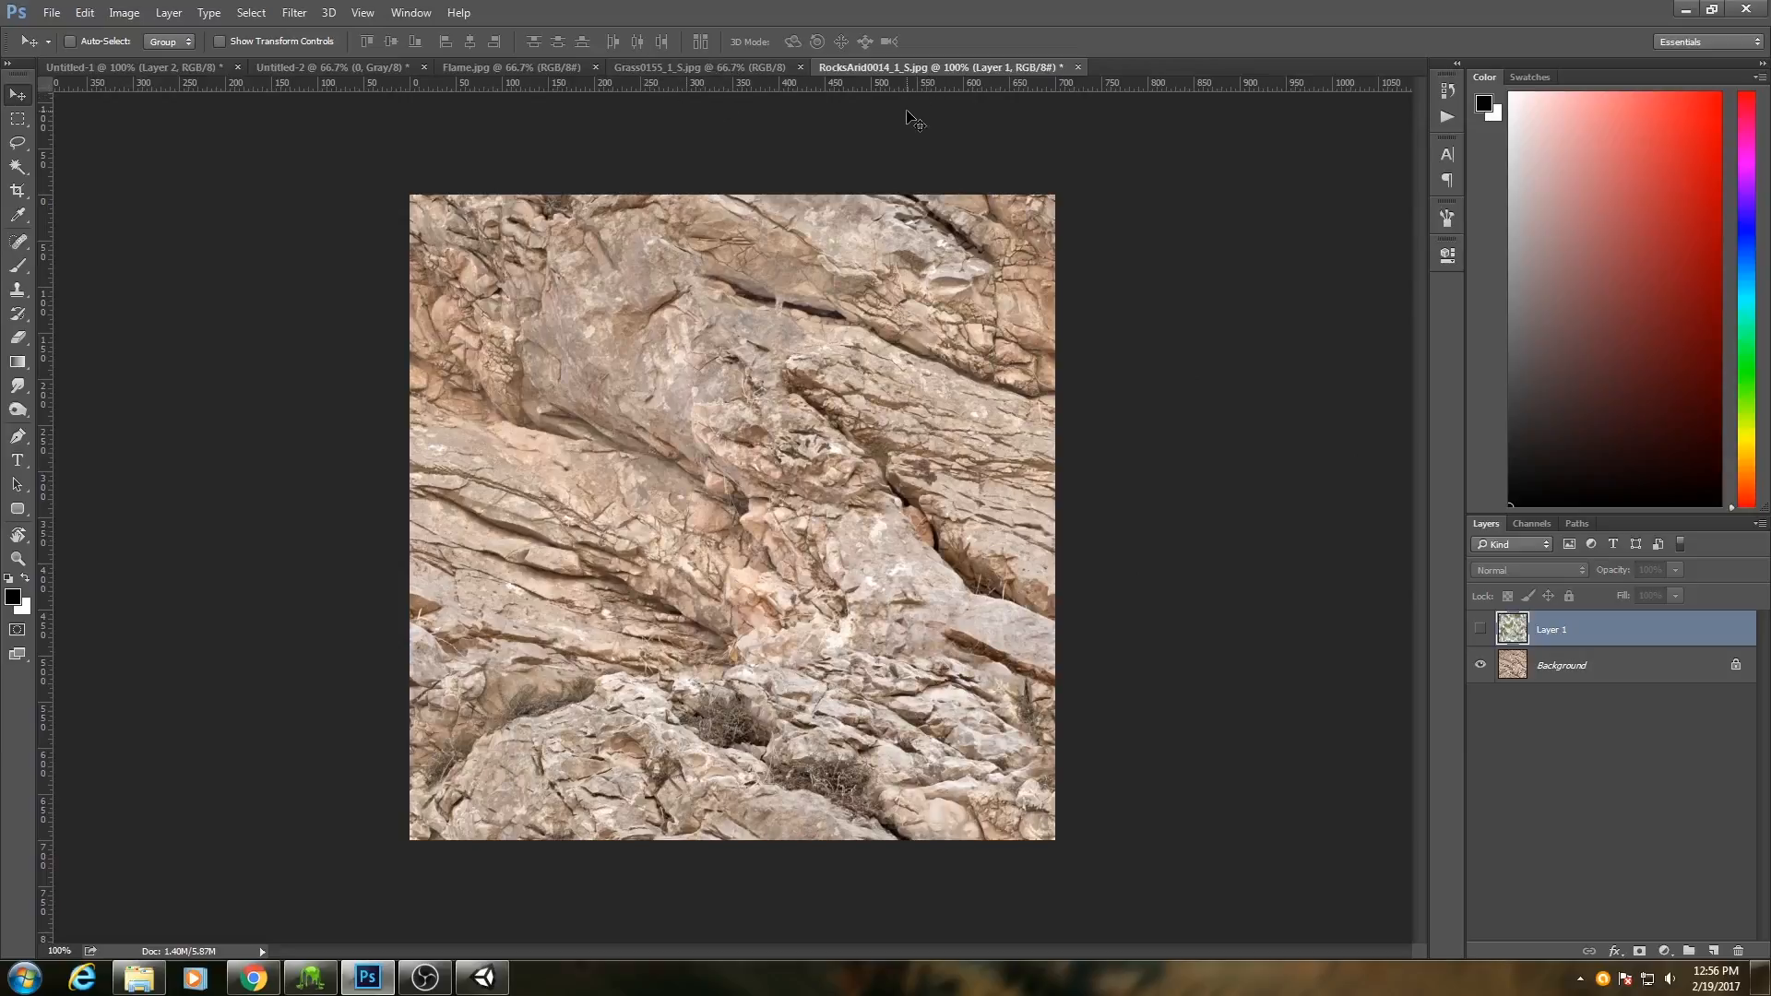
Clear the selection in Grass0155_1_S.jpg and compare the grass texture with the rock texture in RocksArid0014_1_S.jpg.
click(722, 65)
key(ctrl+d)
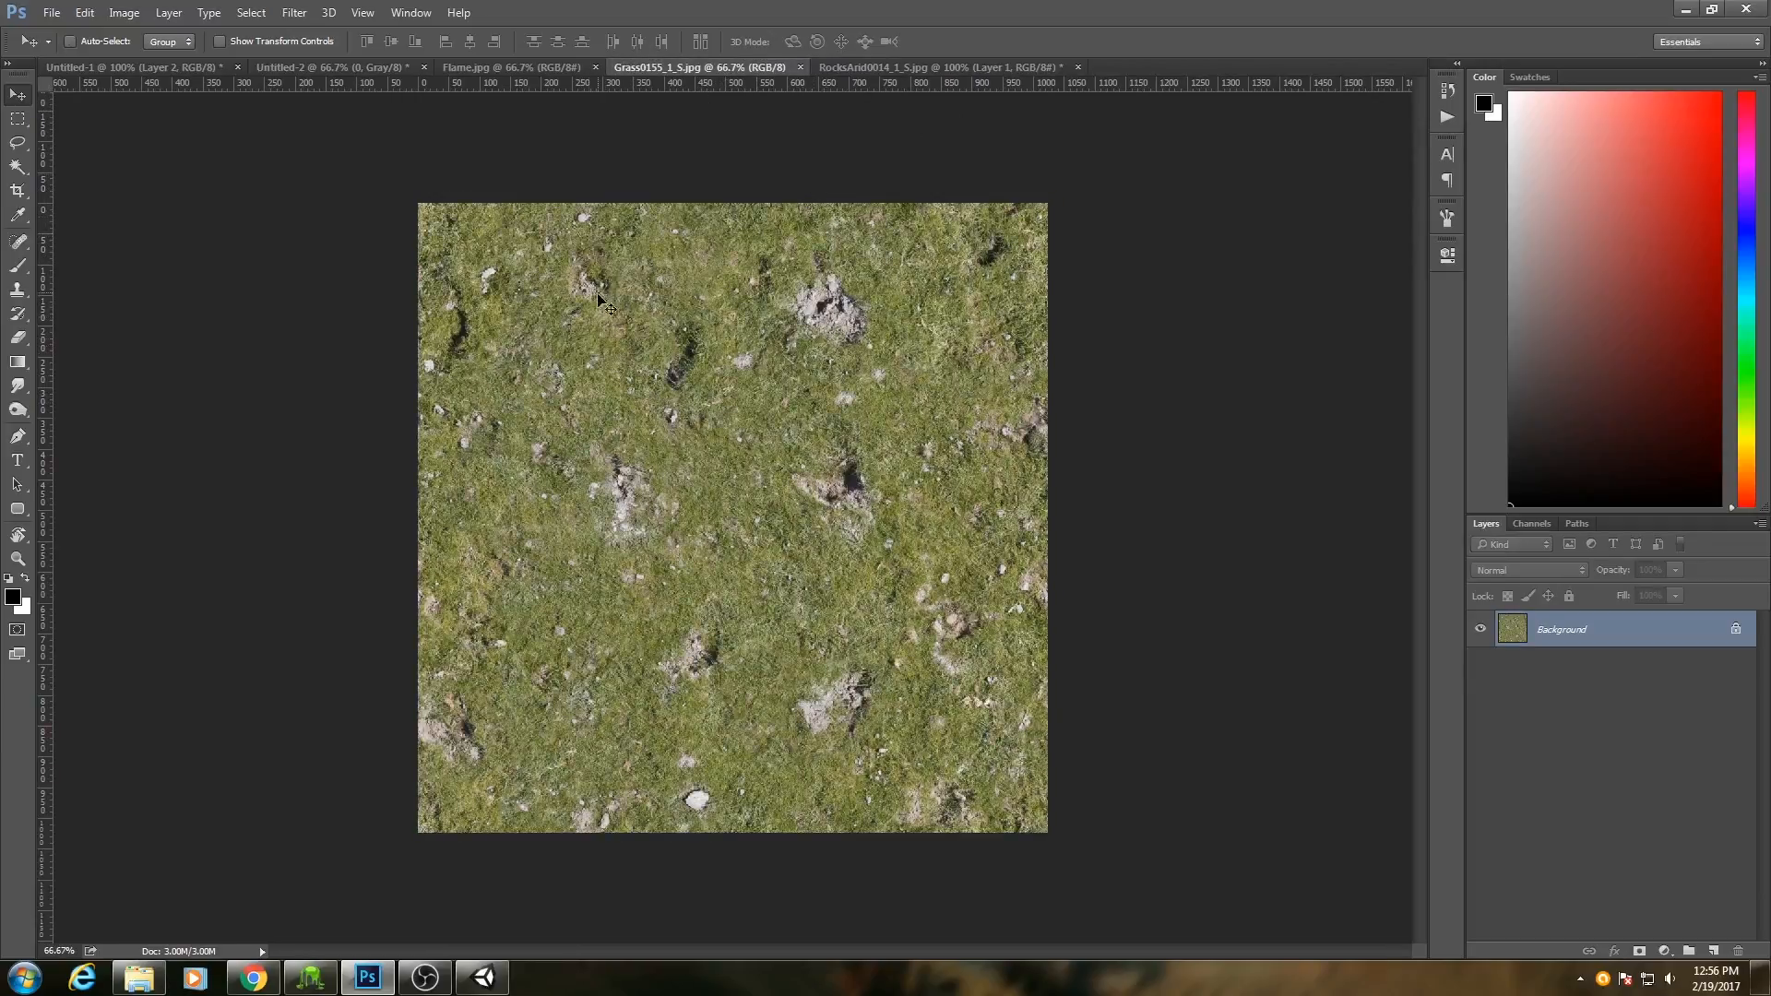
click(873, 70)
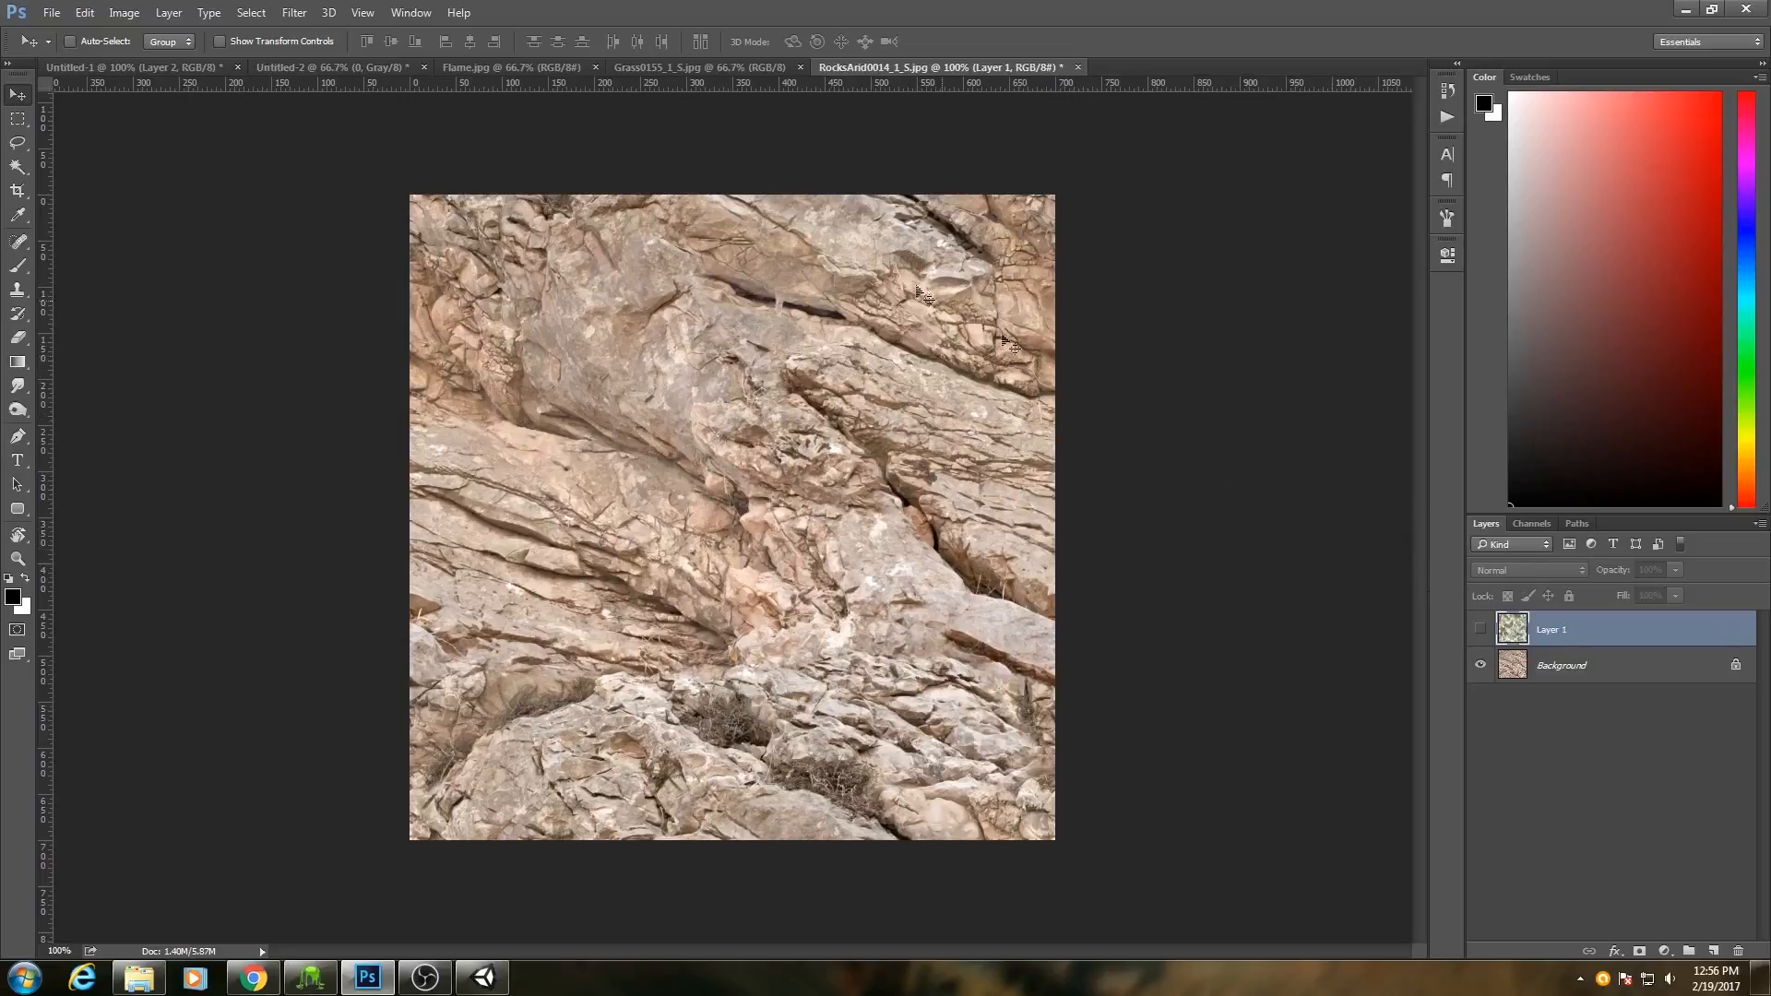
click(727, 67)
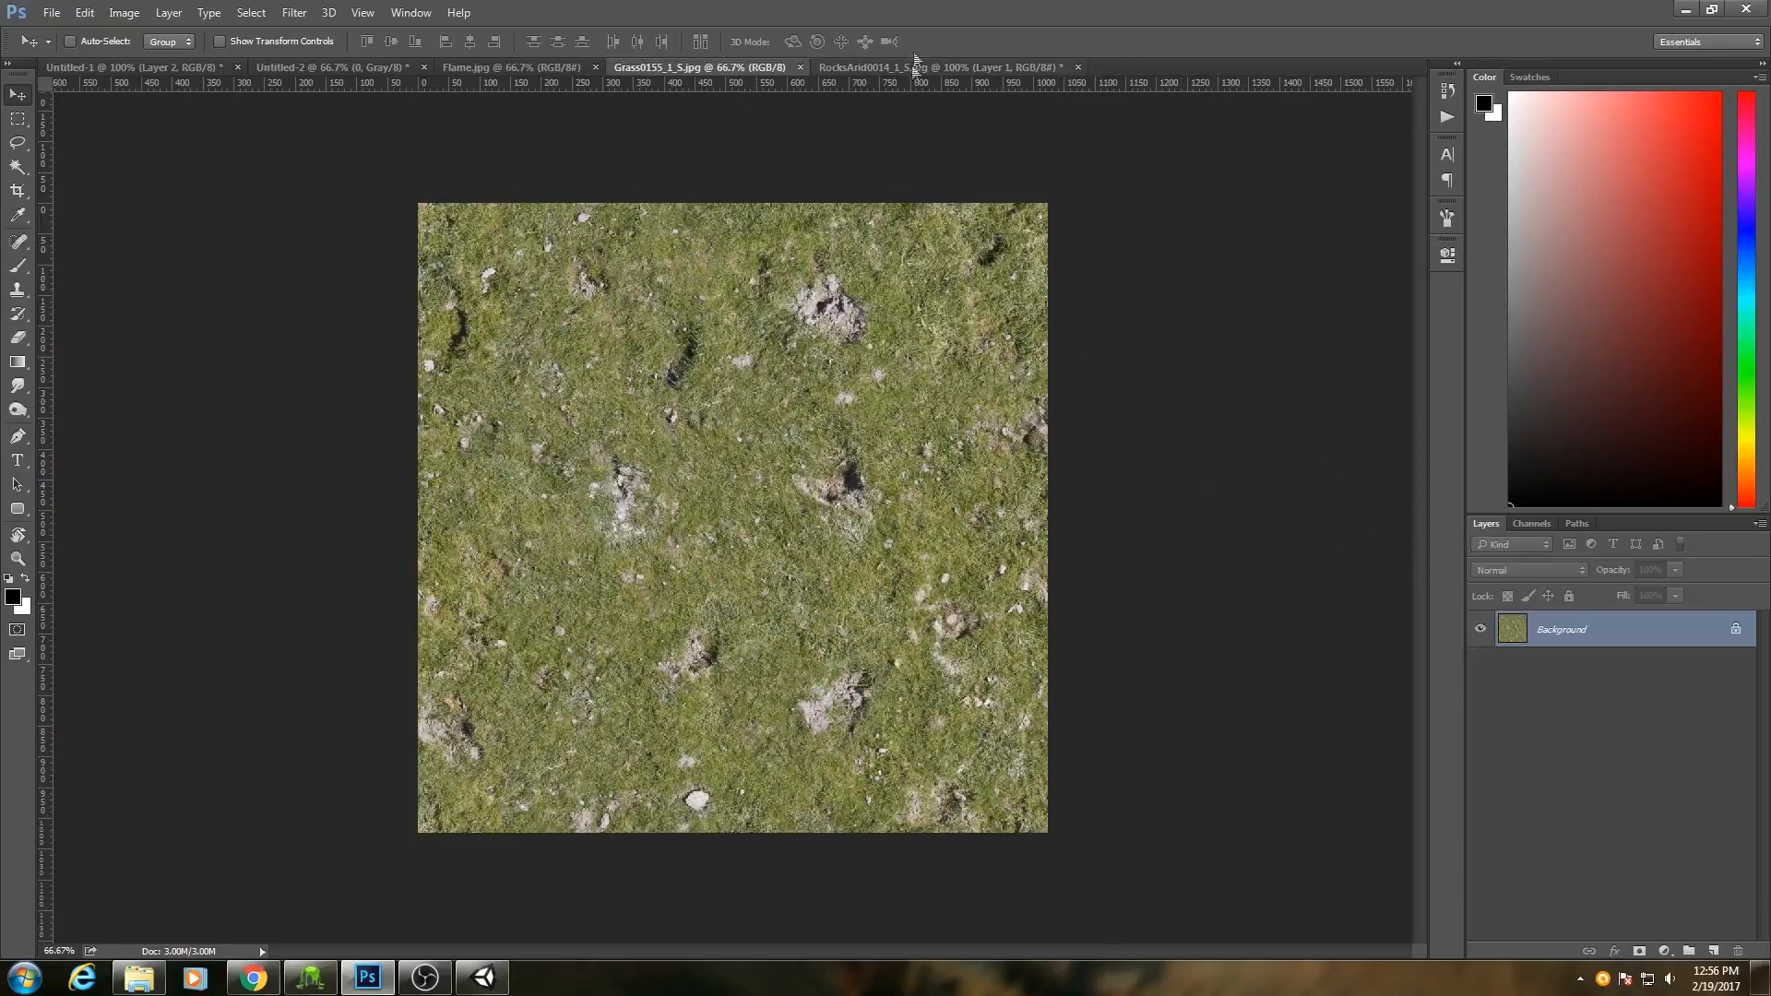
click(919, 67)
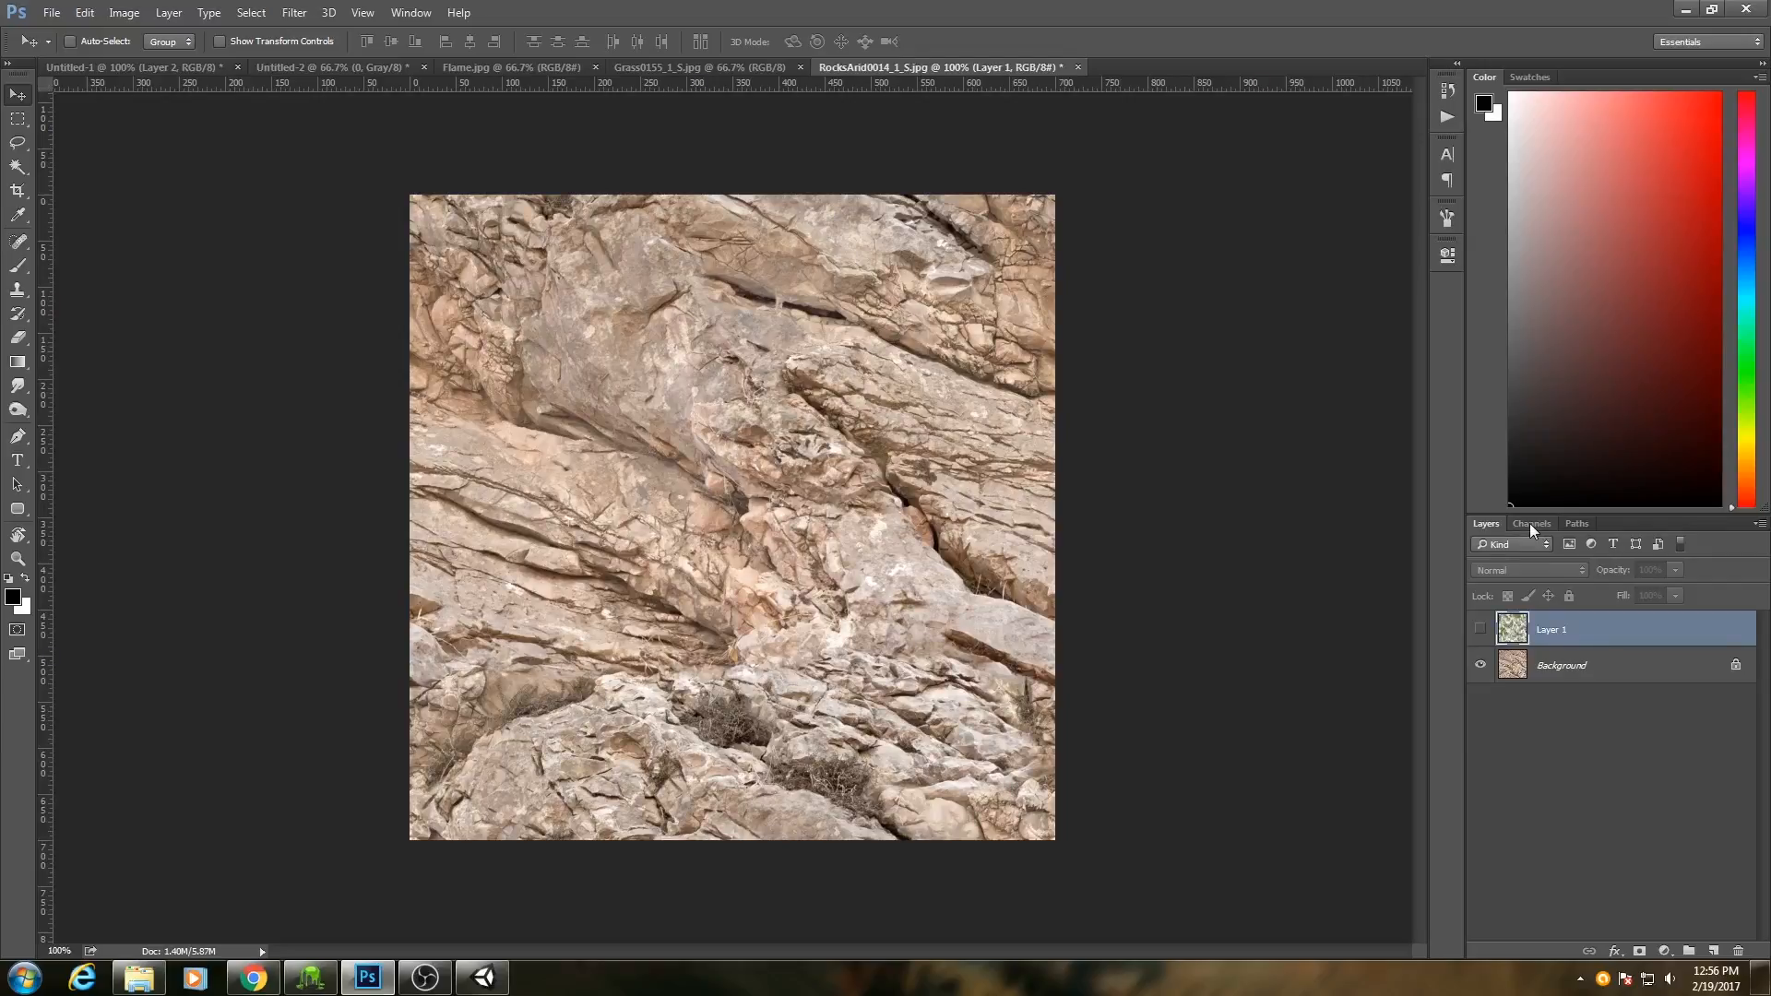
Bring up the black-and-white Flame.jpg mask image and clear its selection.
click(511, 66)
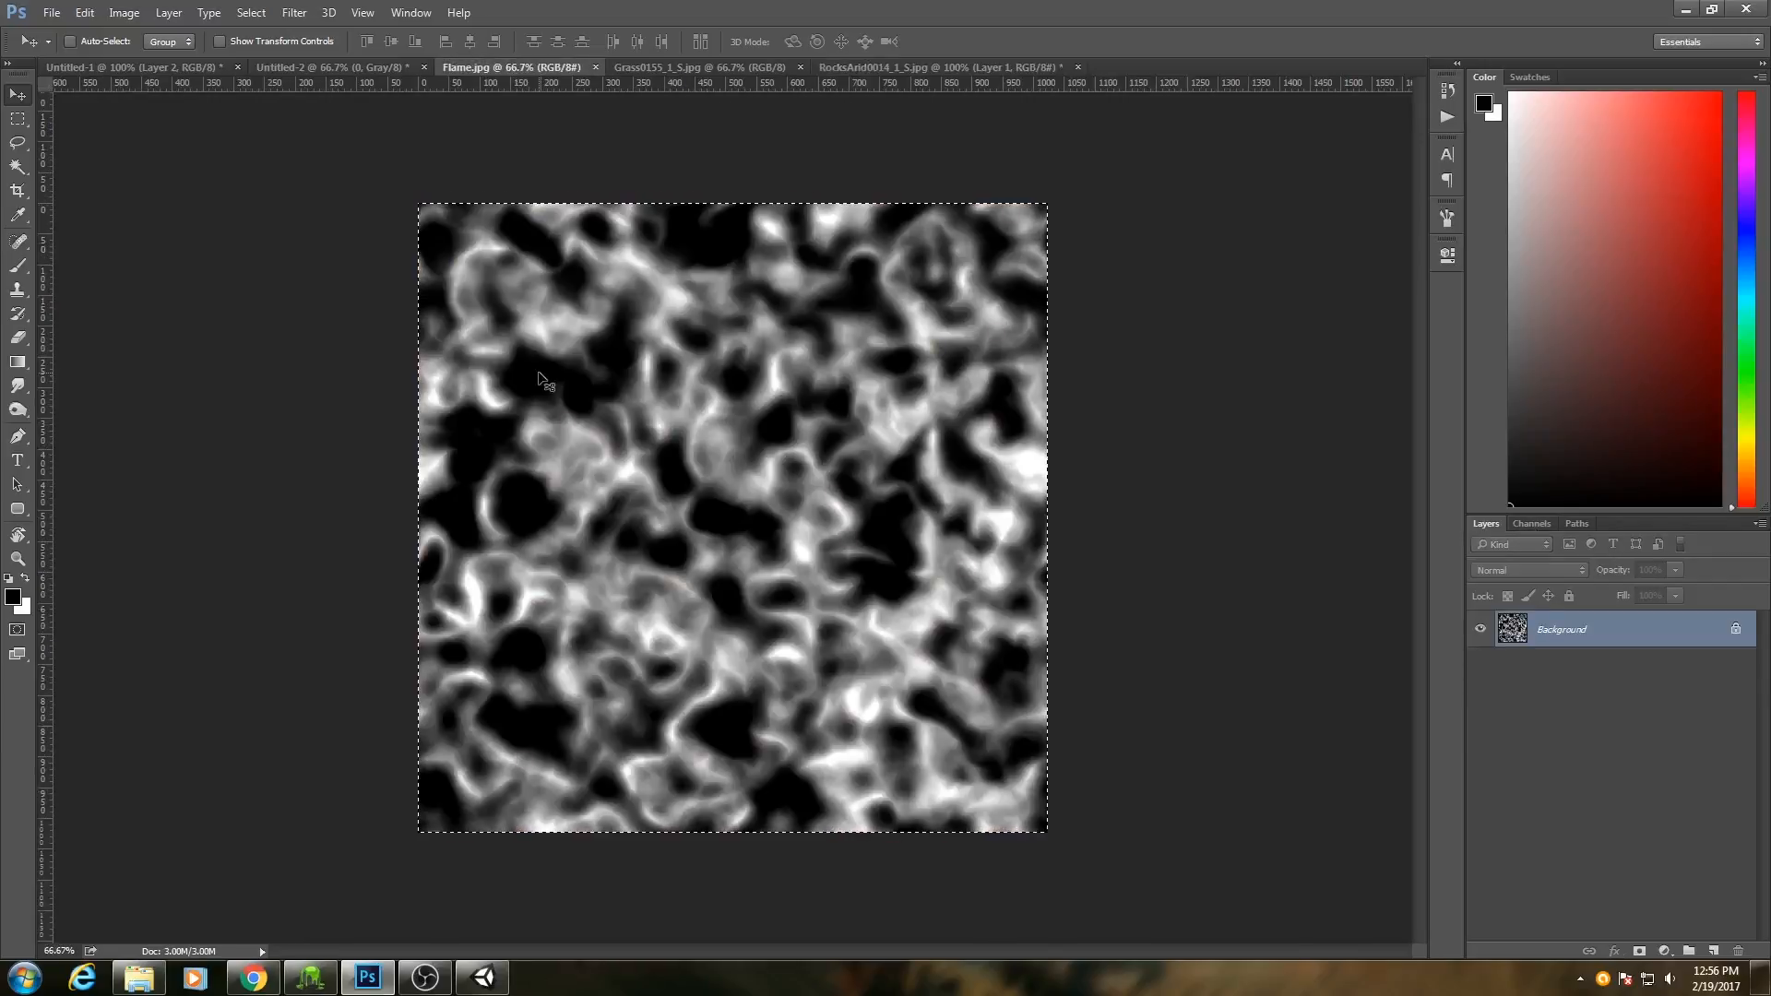
key(ctrl+d)
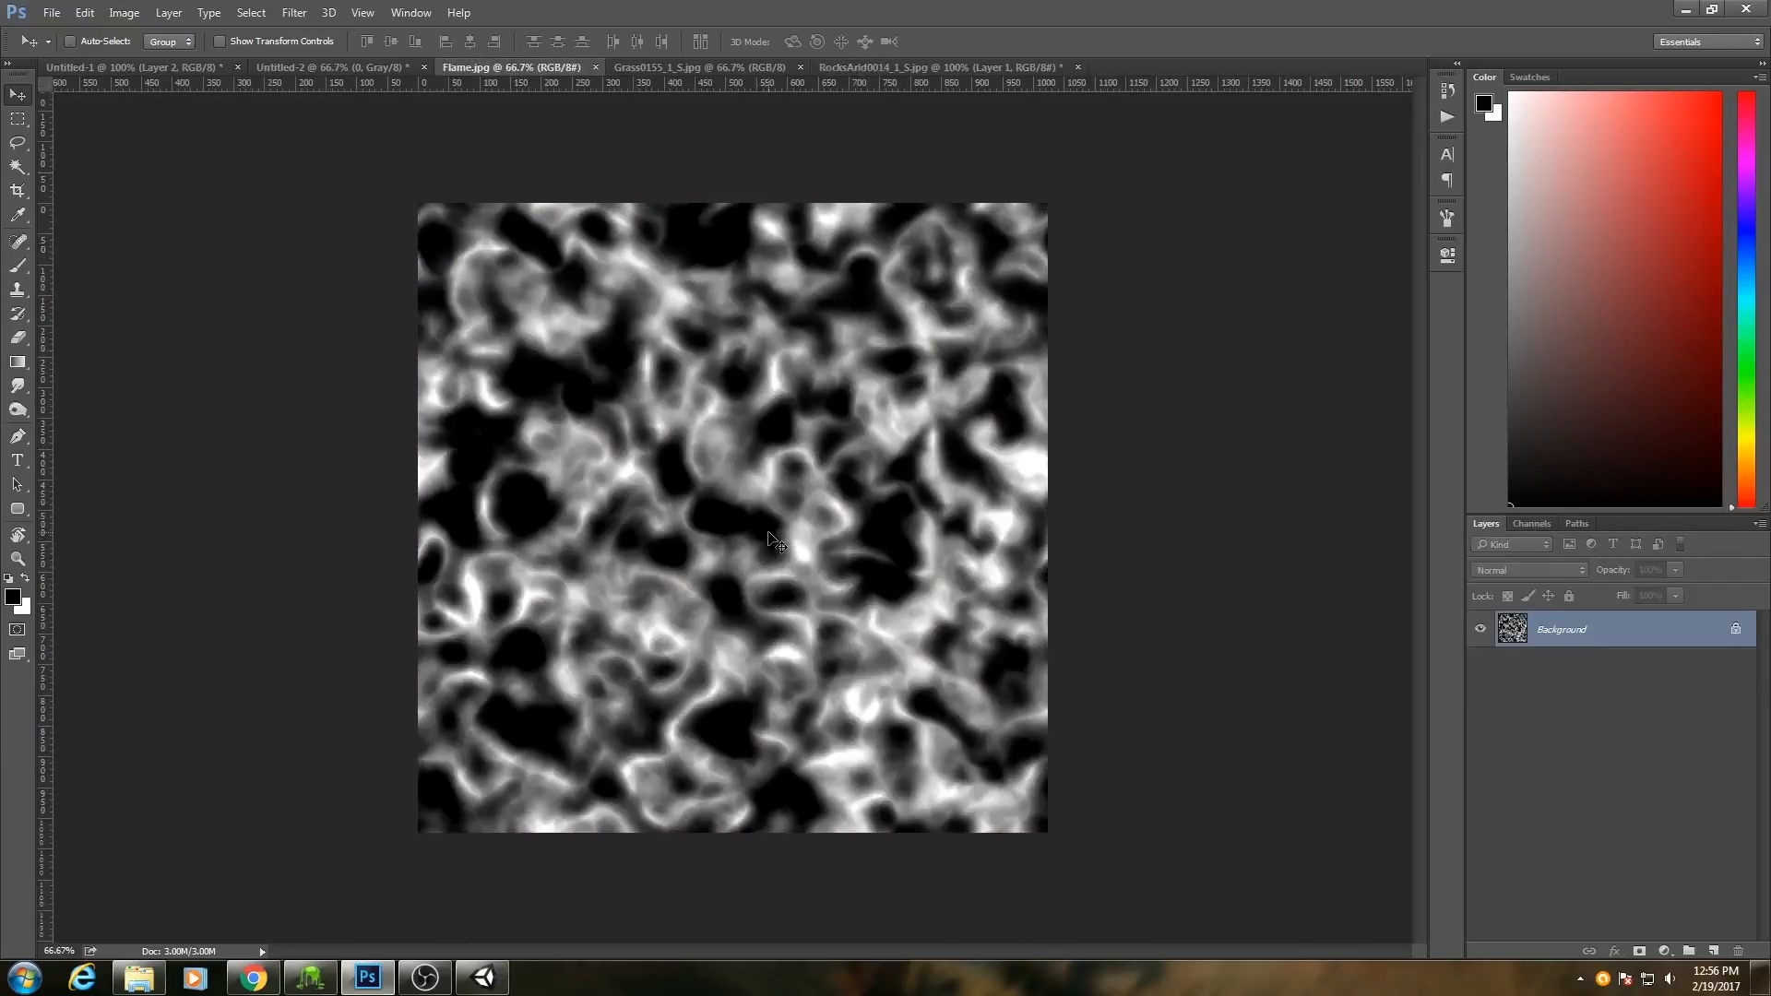
View the Alpha 1 channel of RocksArid0014_1_S.jpg, then make the grass Layer 1 visible and select the Background layer.
click(887, 67)
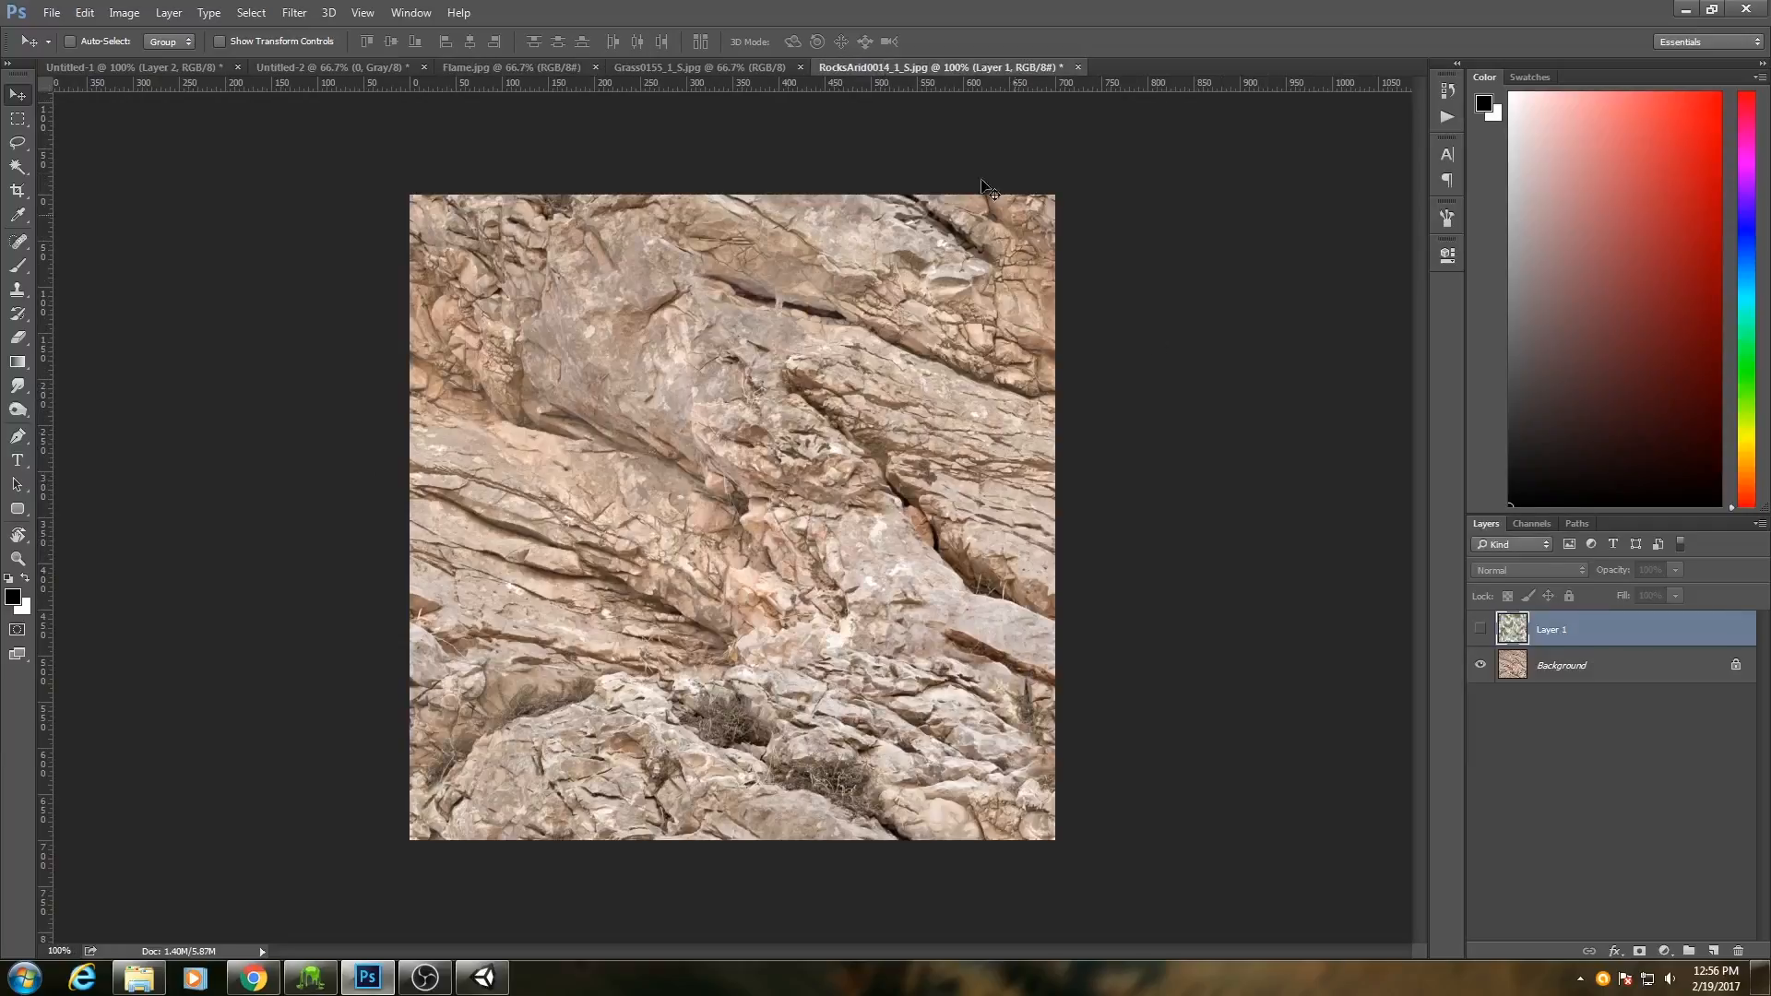
click(1532, 522)
click(1546, 692)
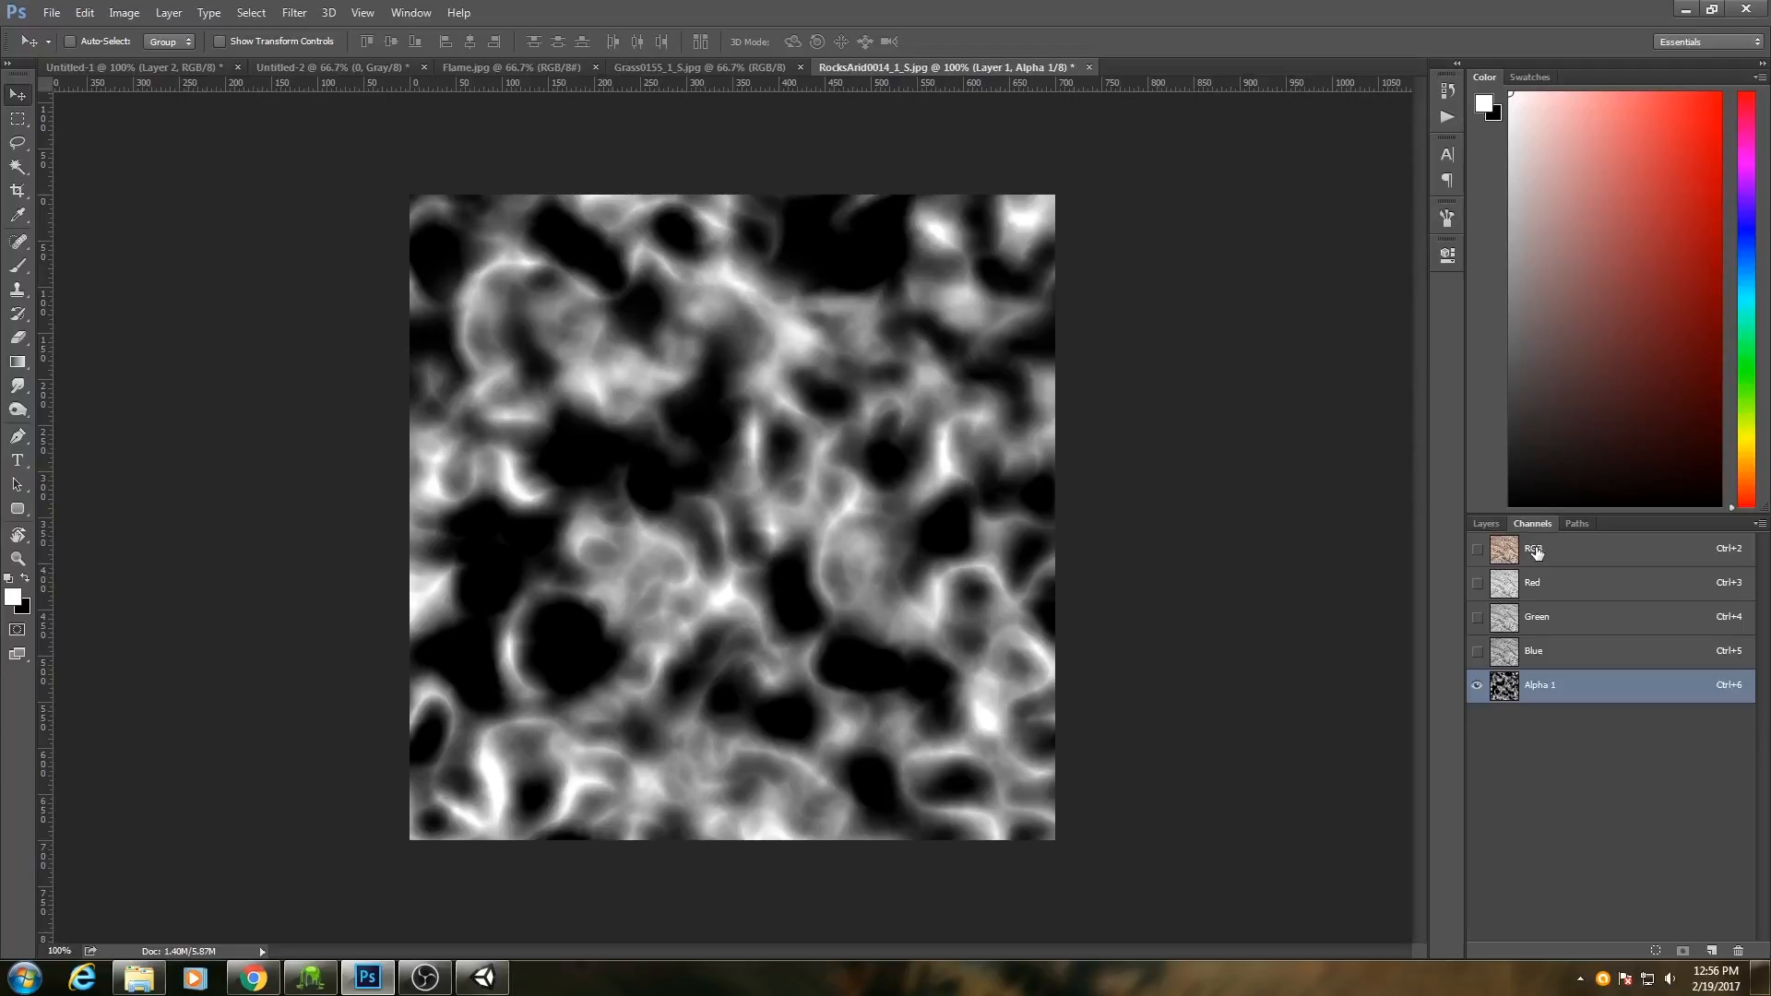
click(692, 67)
click(872, 71)
click(1487, 526)
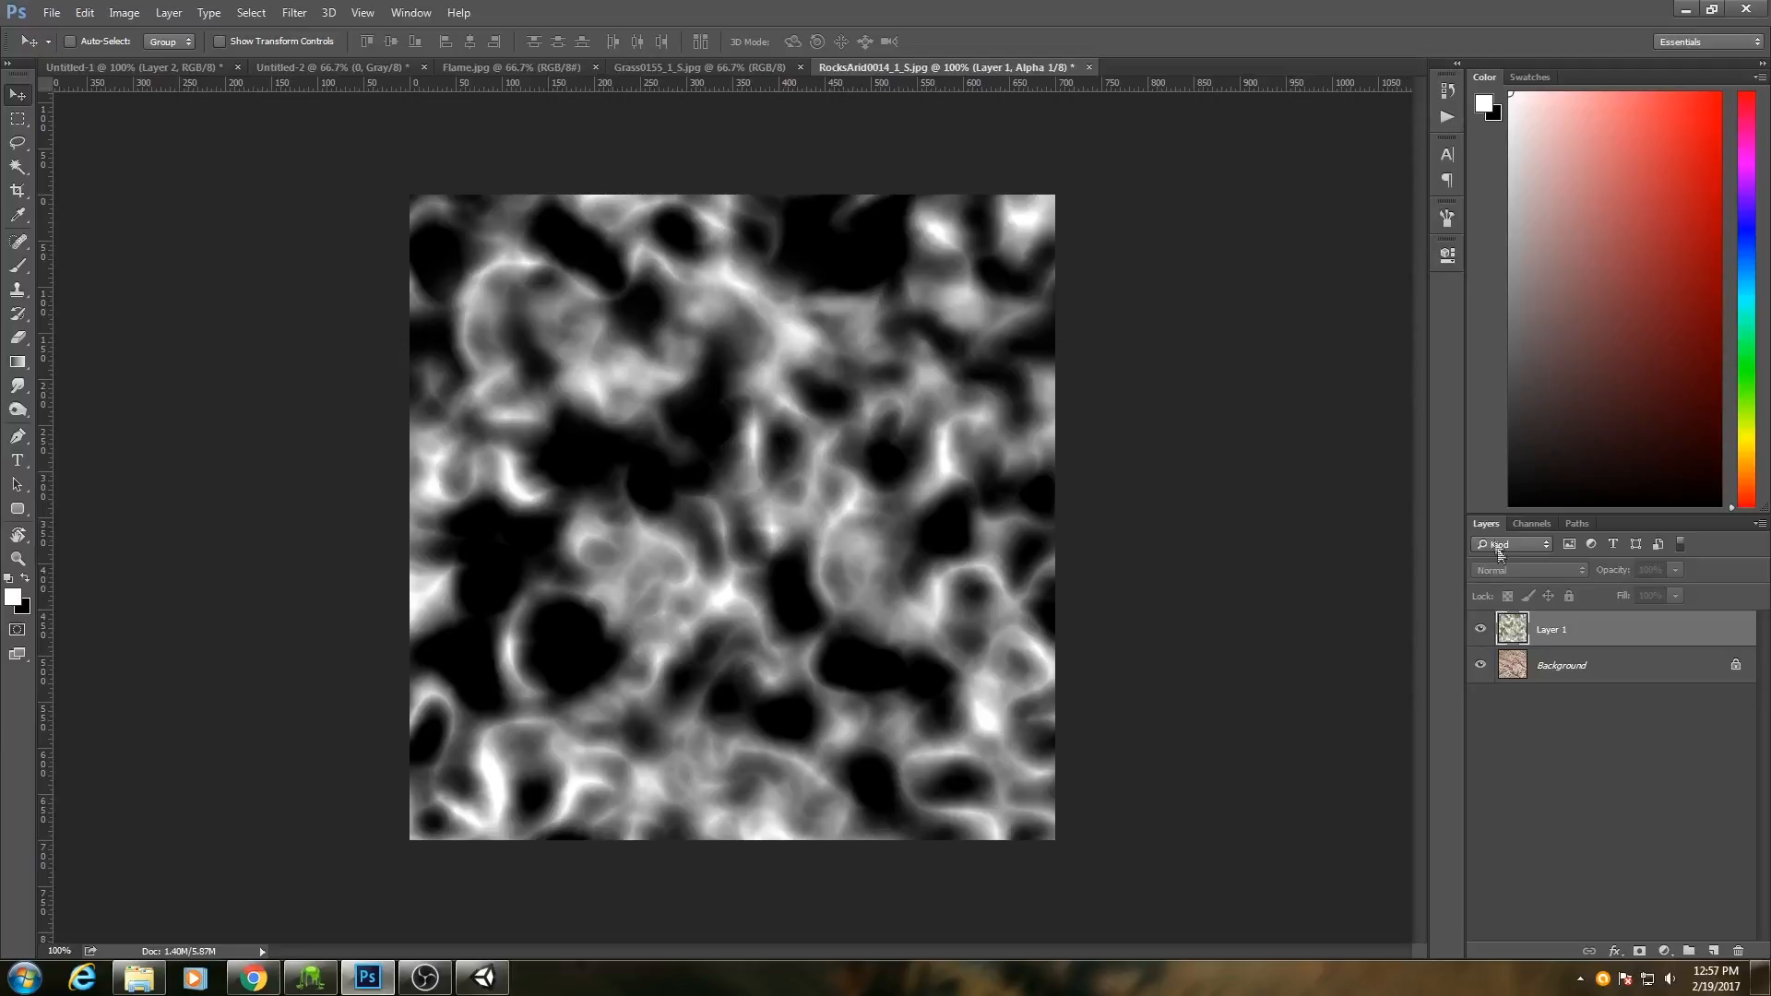
click(1533, 668)
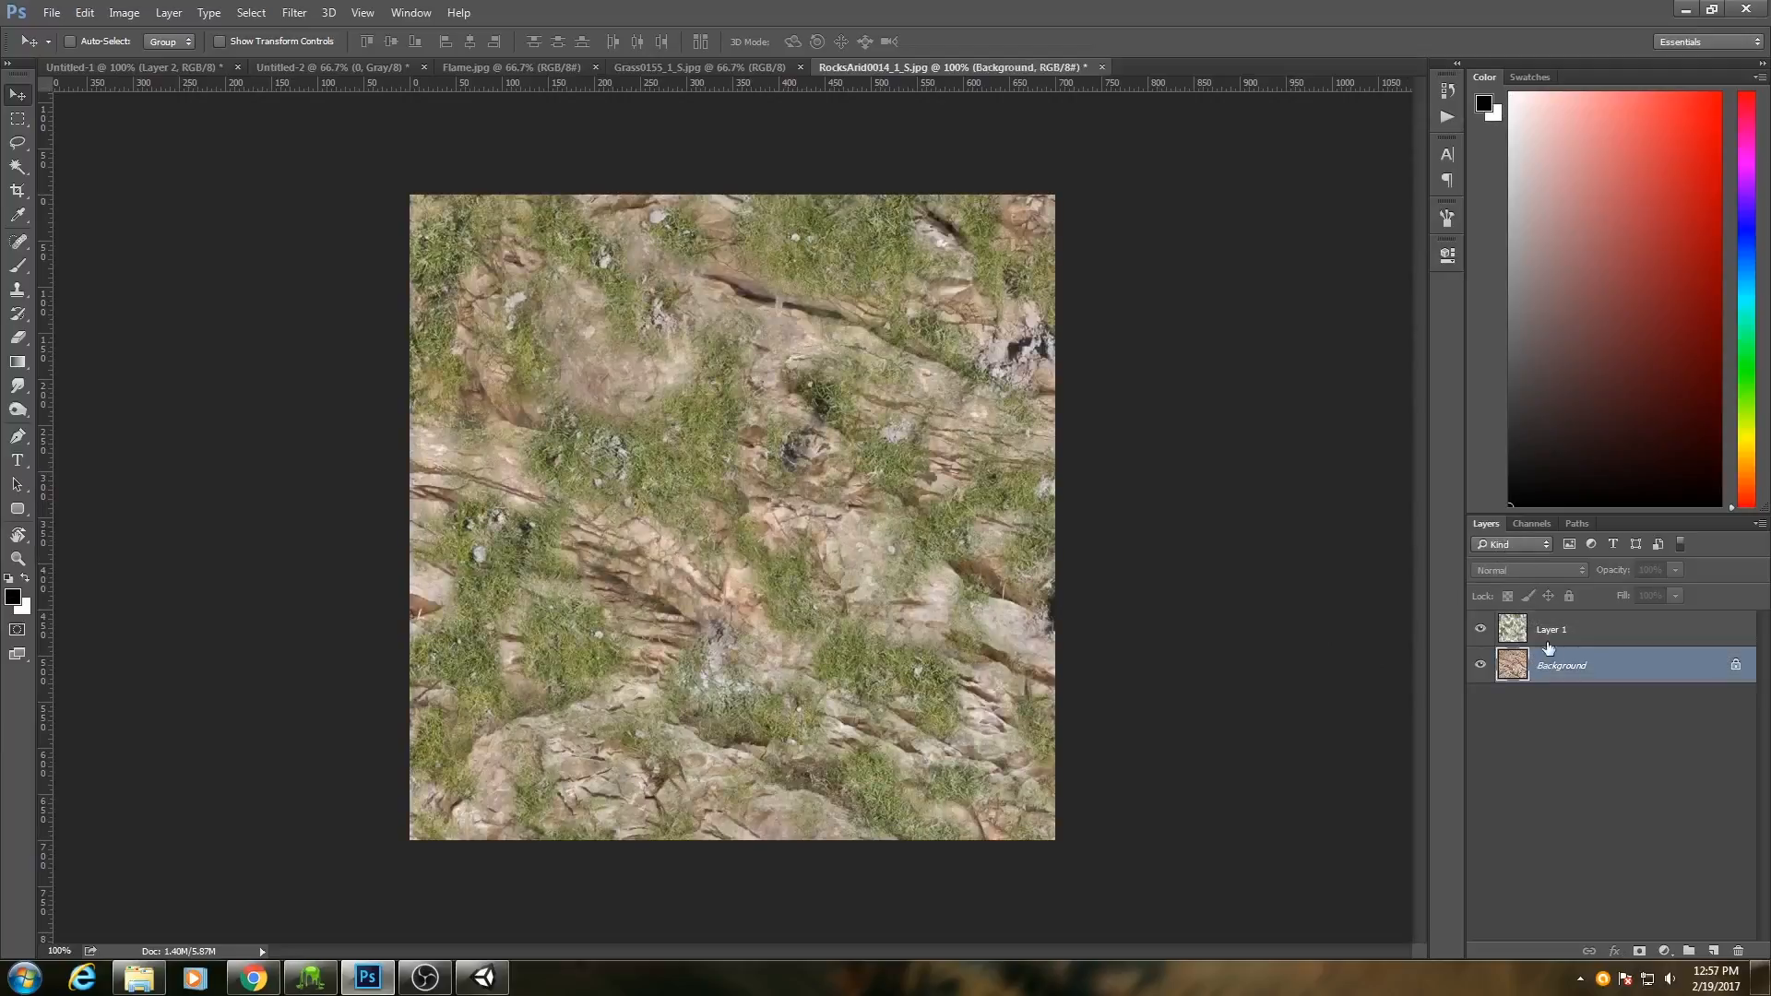
Compare the Alpha 1 mask of RocksArid0014_1_S.jpg with its blended RGB image and with the Flame.jpg mask.
click(1531, 524)
click(521, 69)
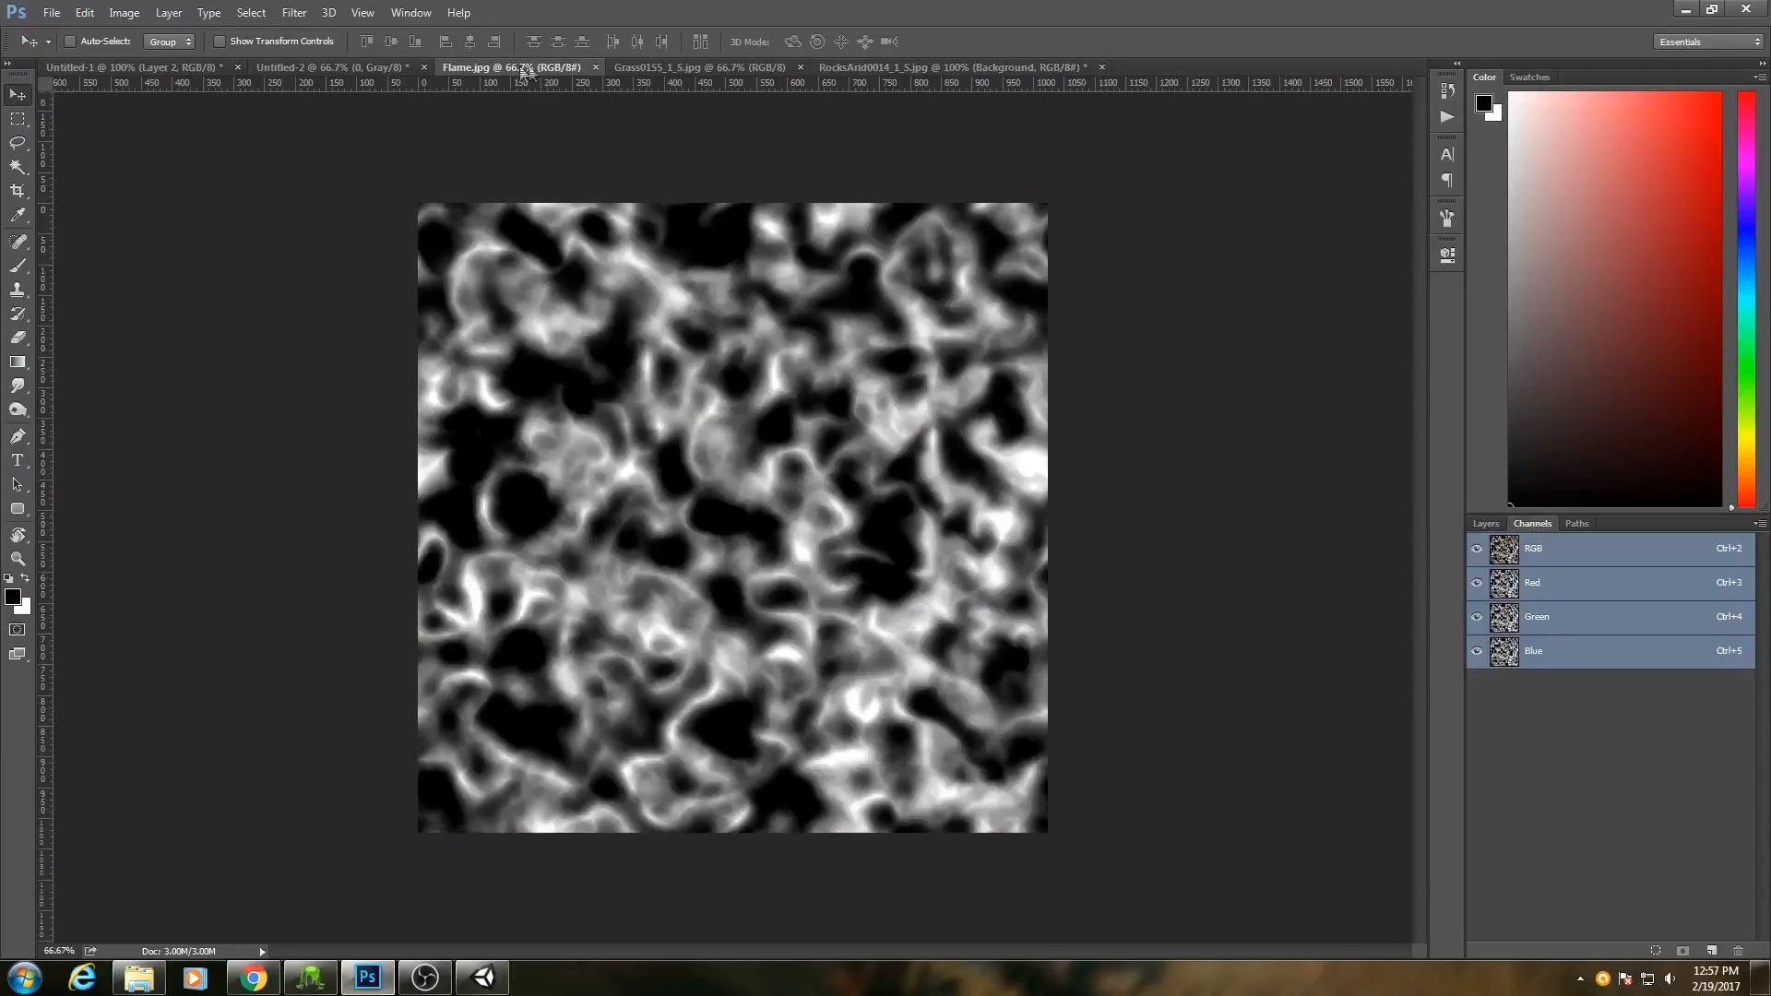
click(885, 67)
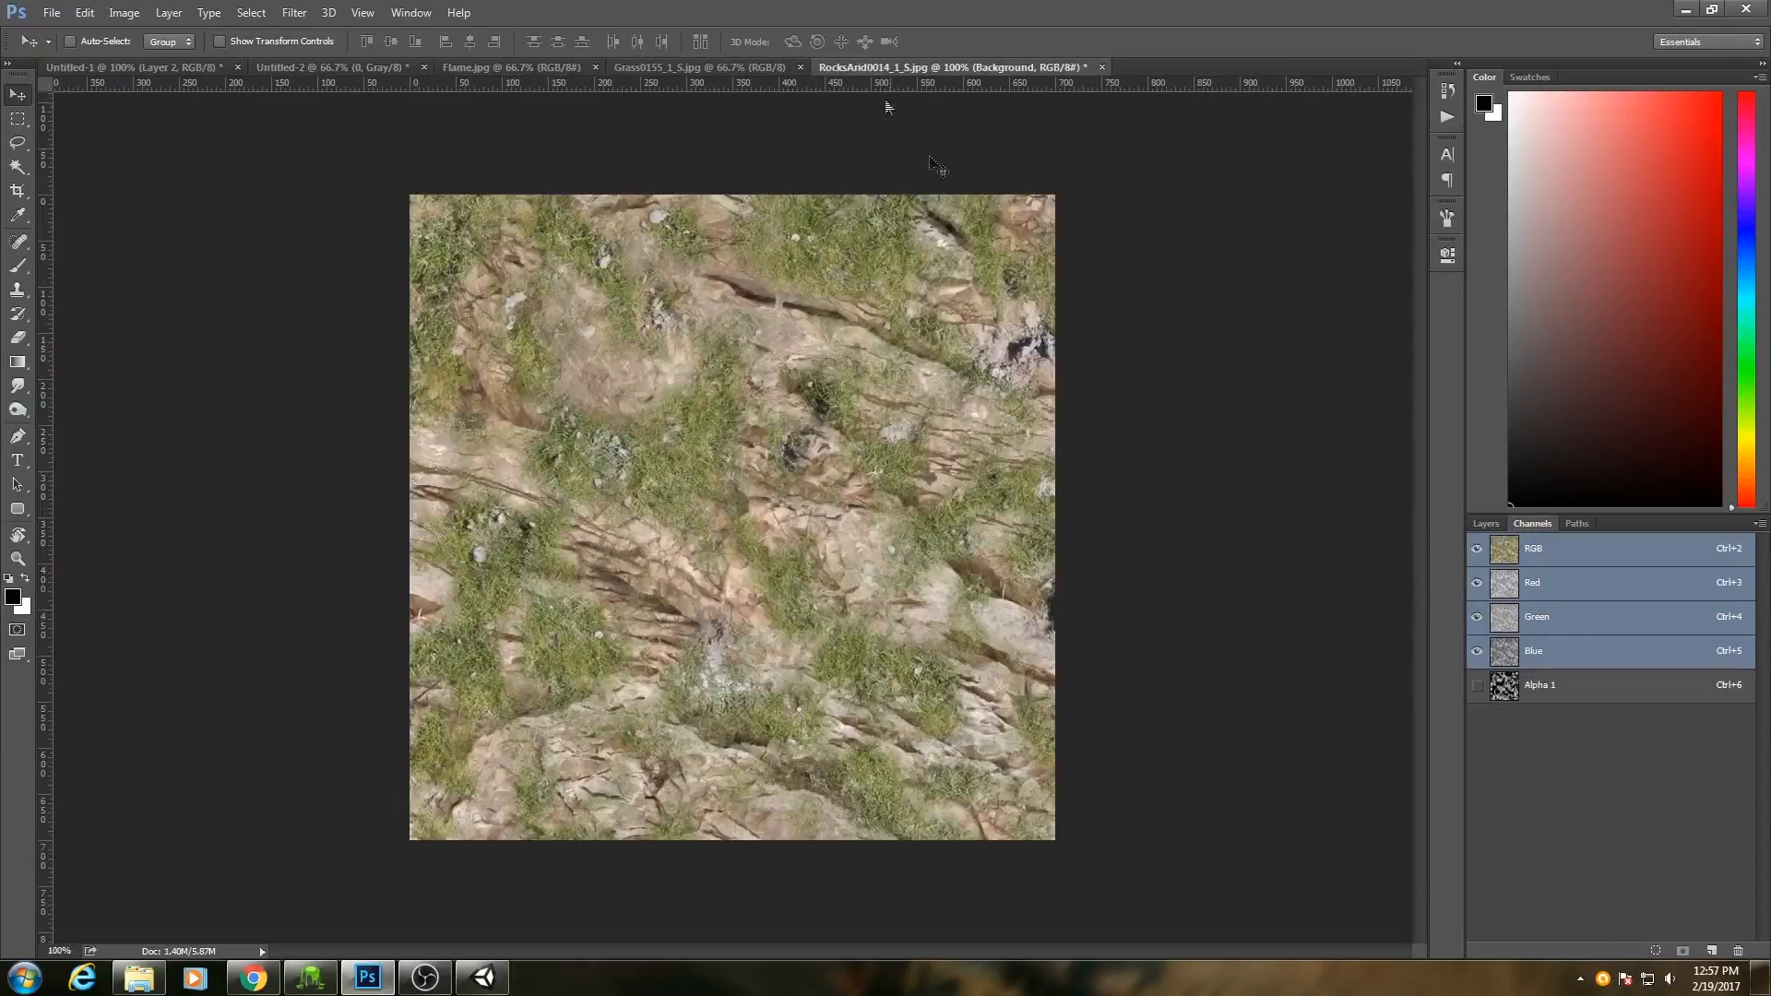
click(1533, 687)
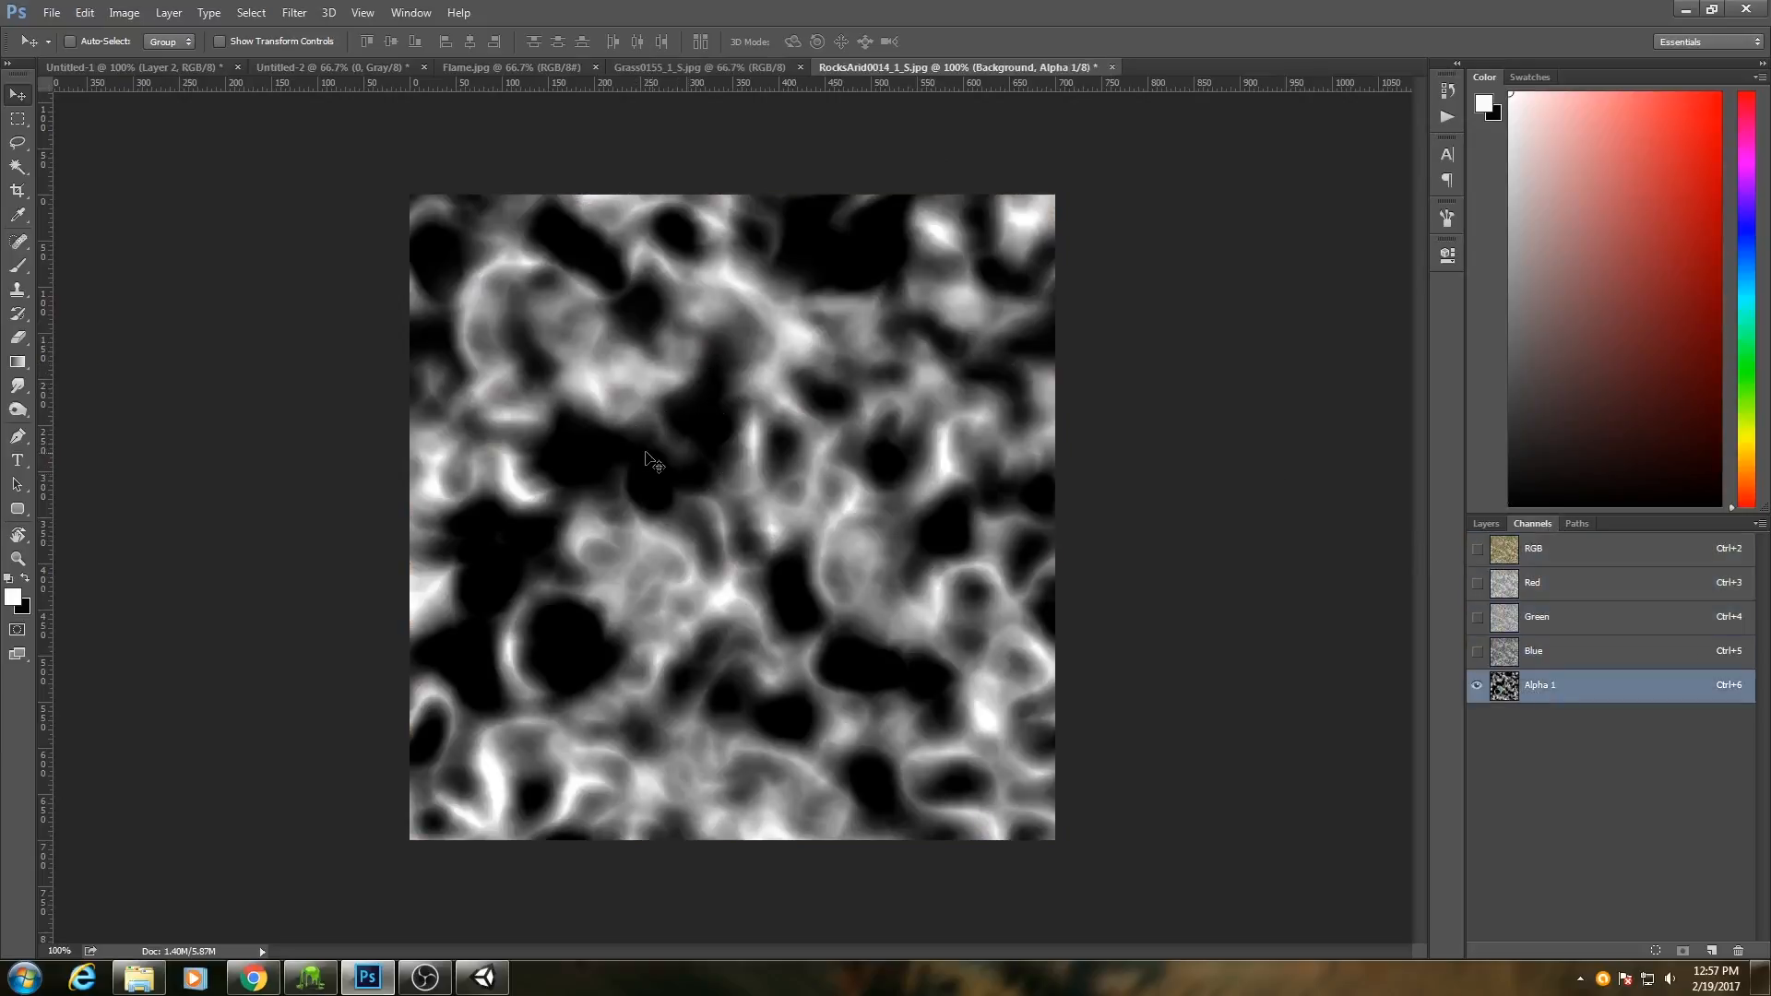
click(1547, 552)
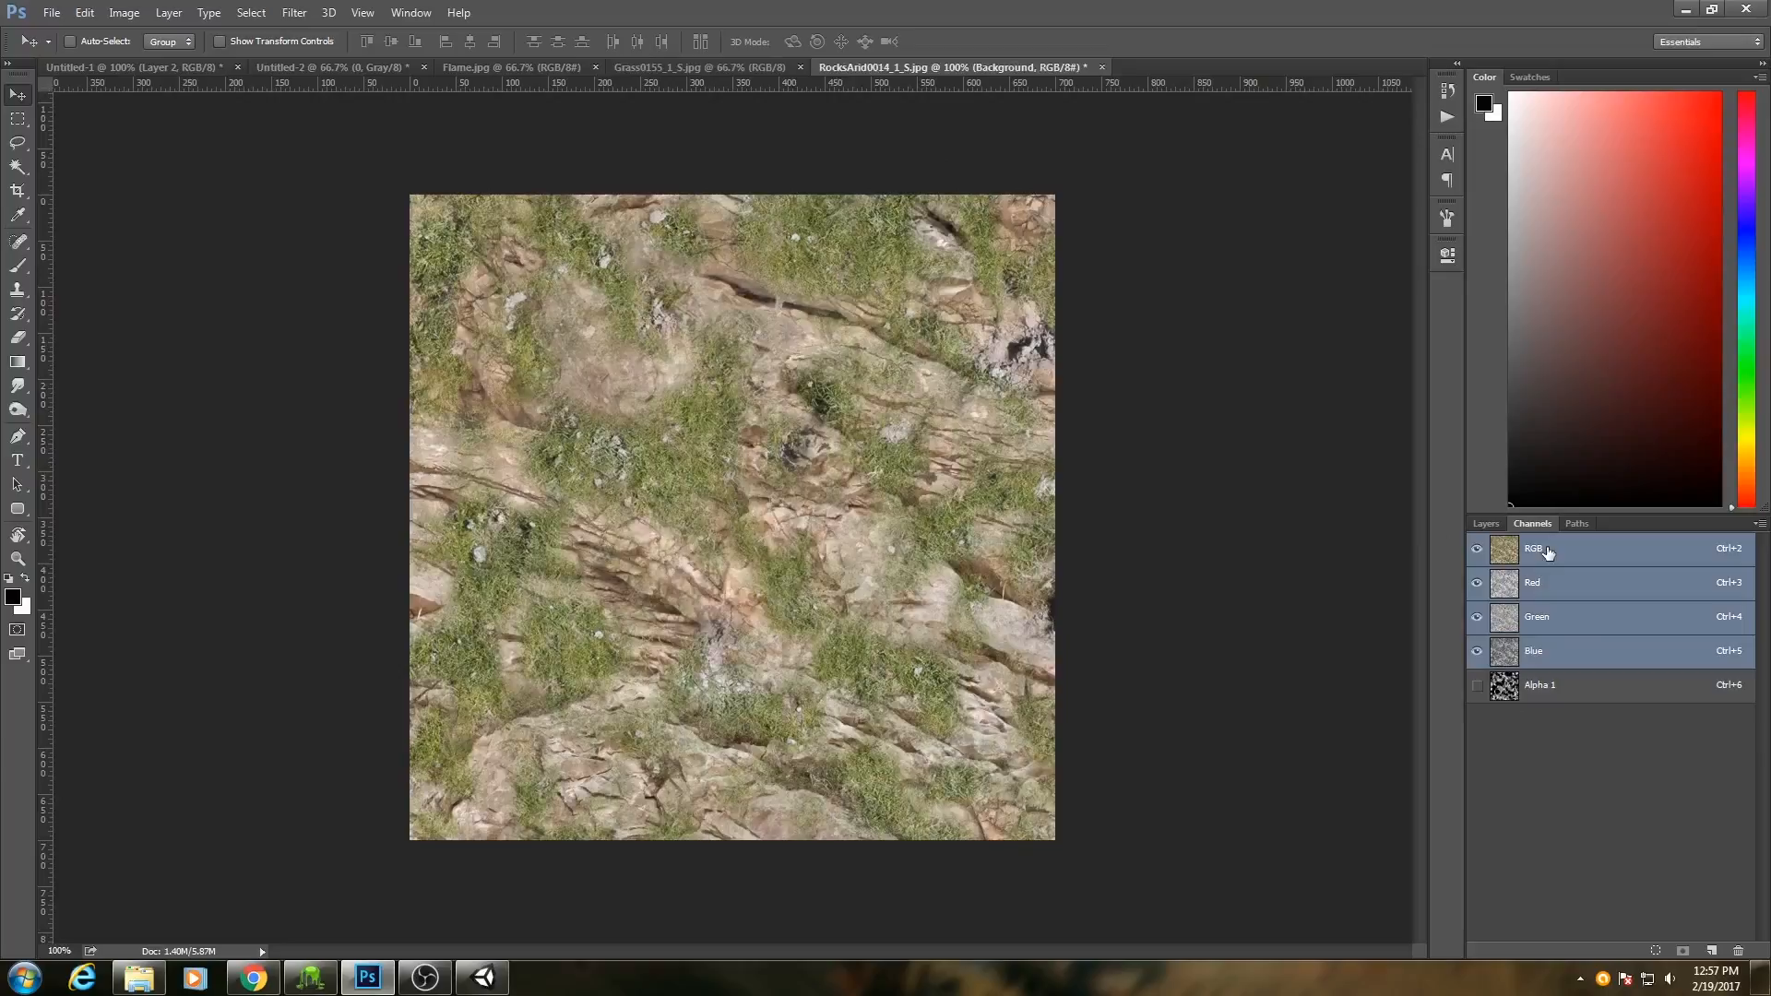
click(1530, 685)
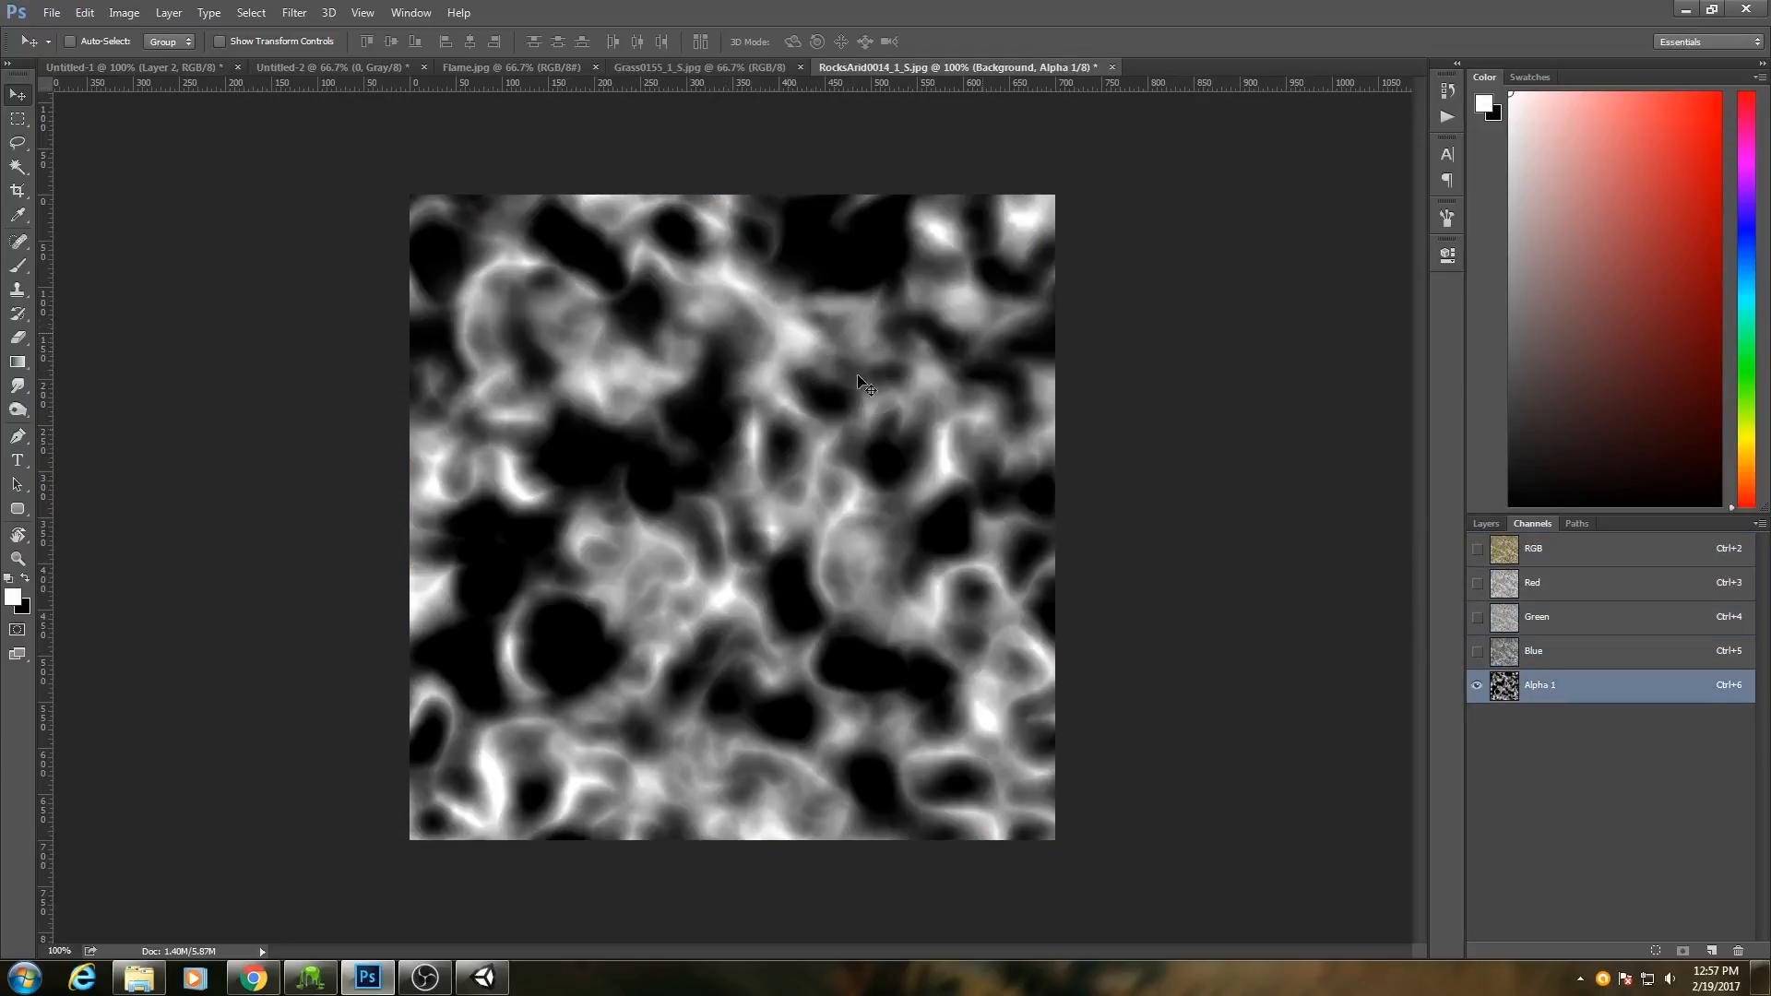
click(1528, 551)
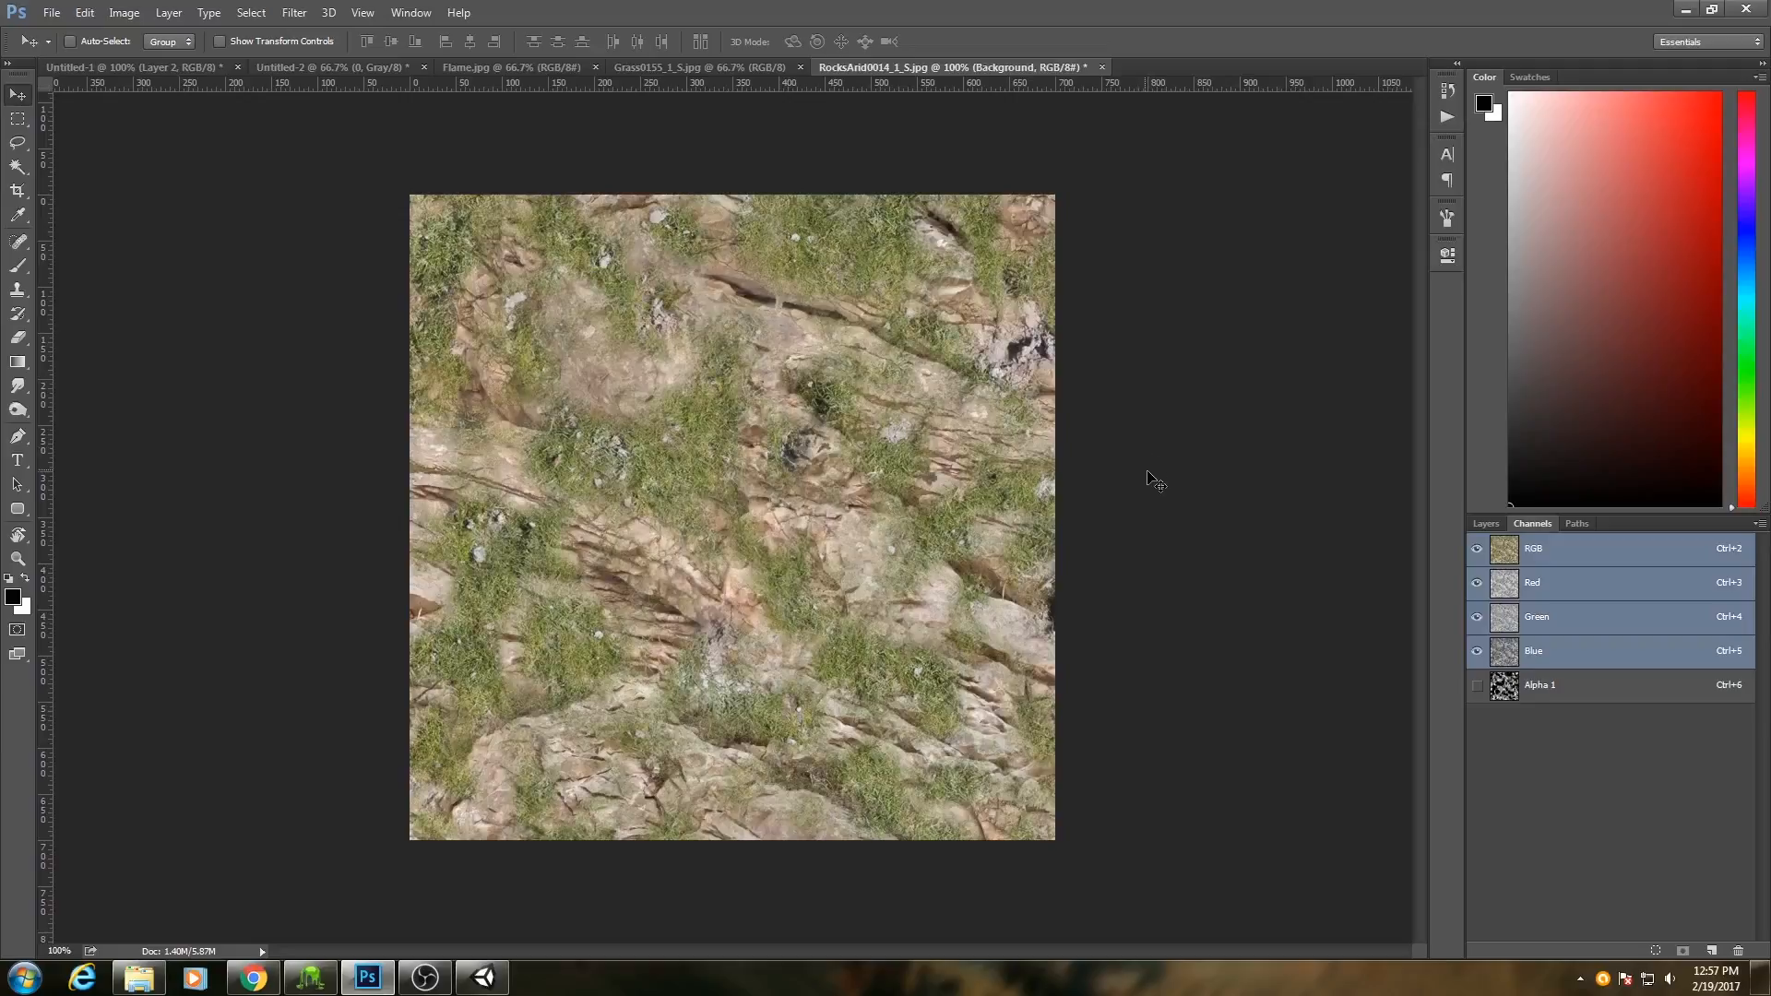
click(1557, 694)
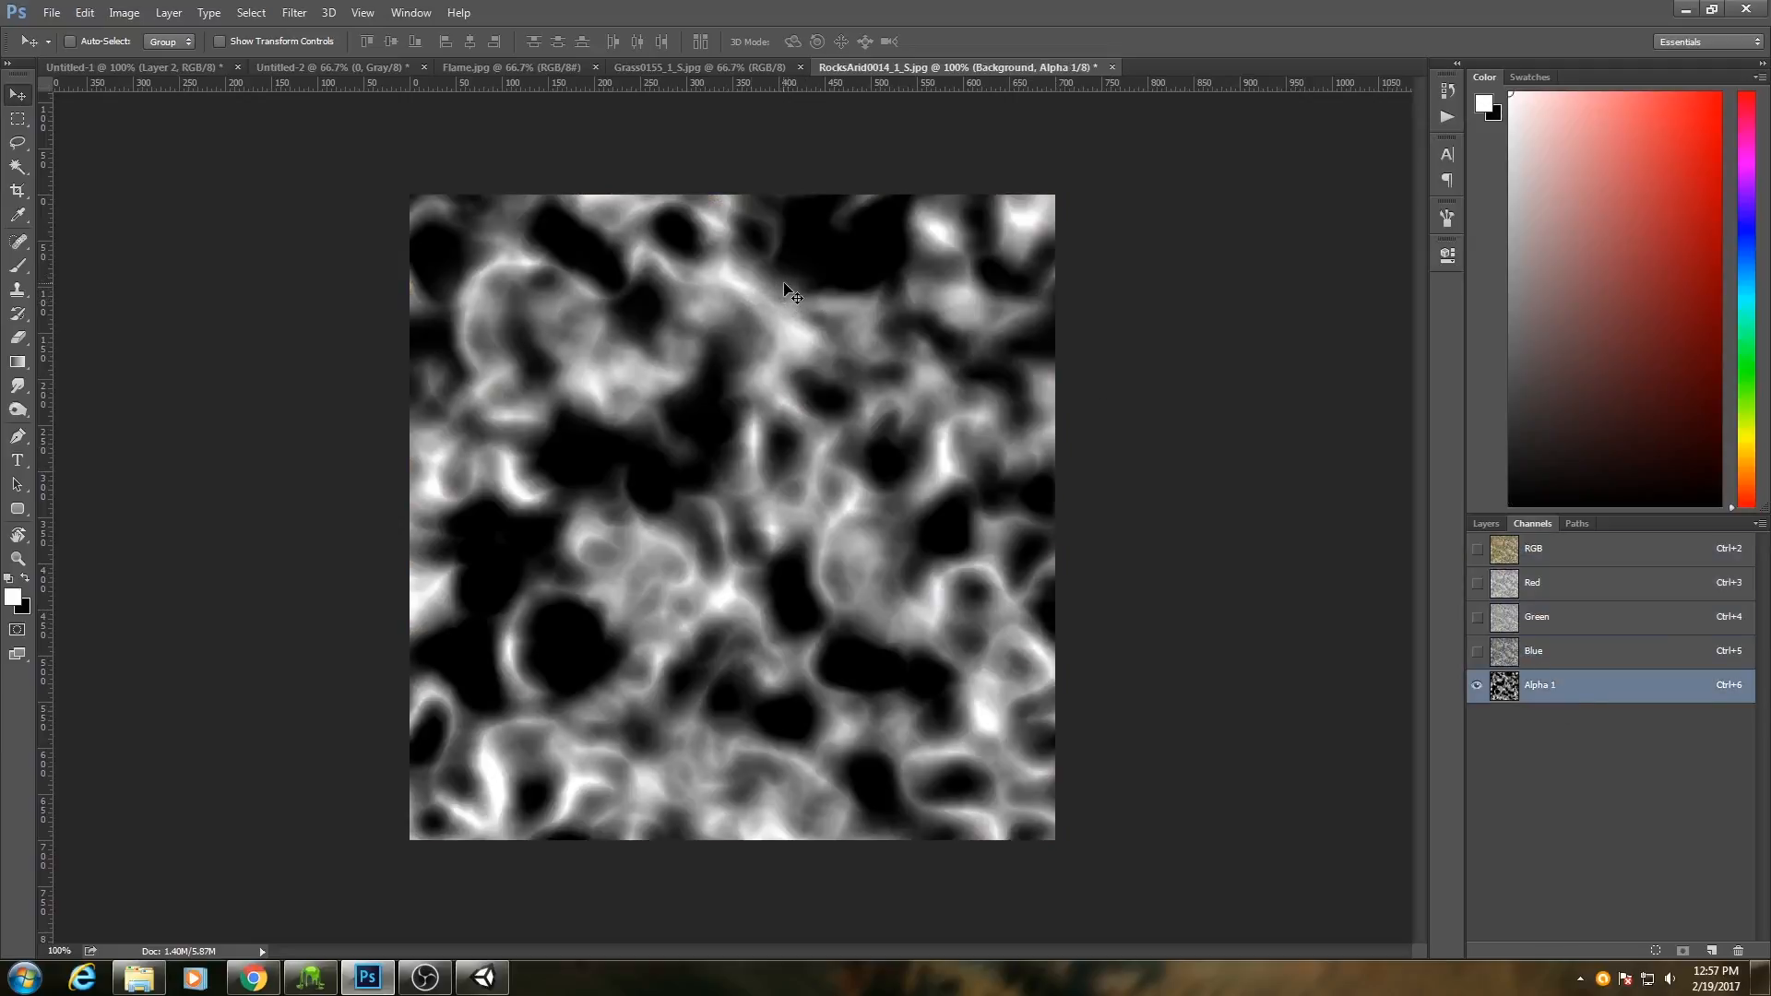
click(1506, 562)
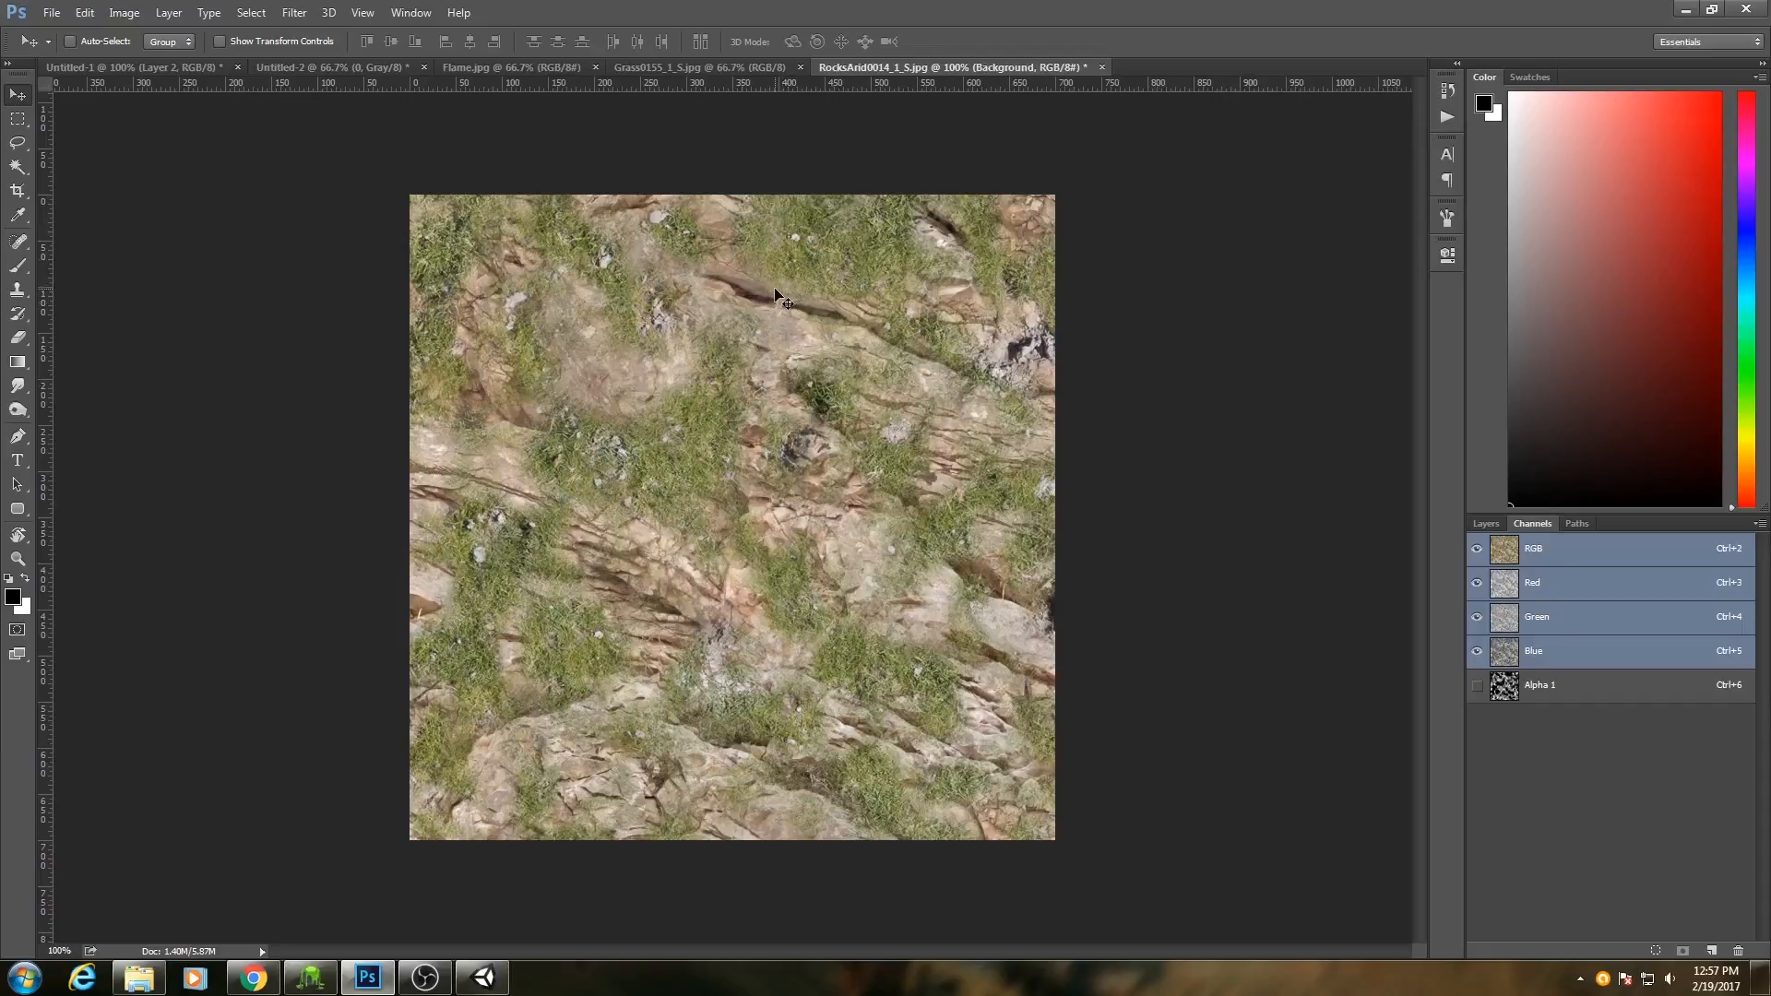
Examine the blended grass and rock image up close against the matching area of the Alpha 1 mask.
alt+scroll(784, 300, up, 3)
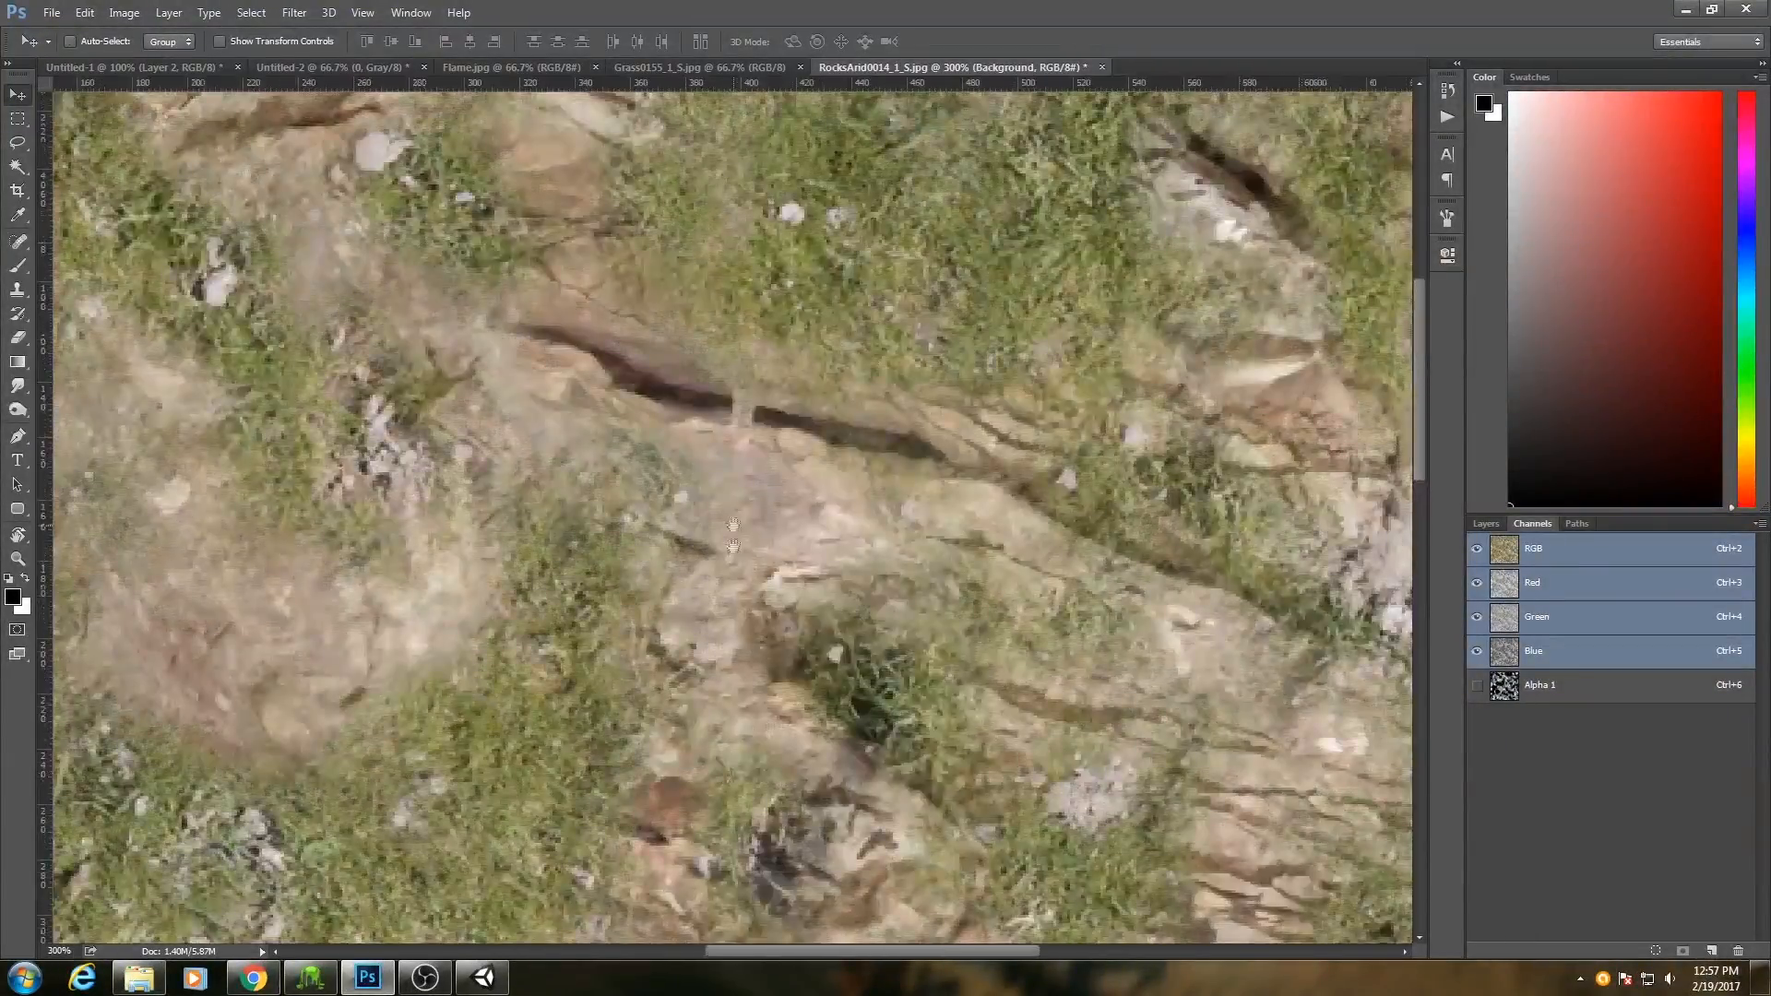
drag(733, 527, 719, 616)
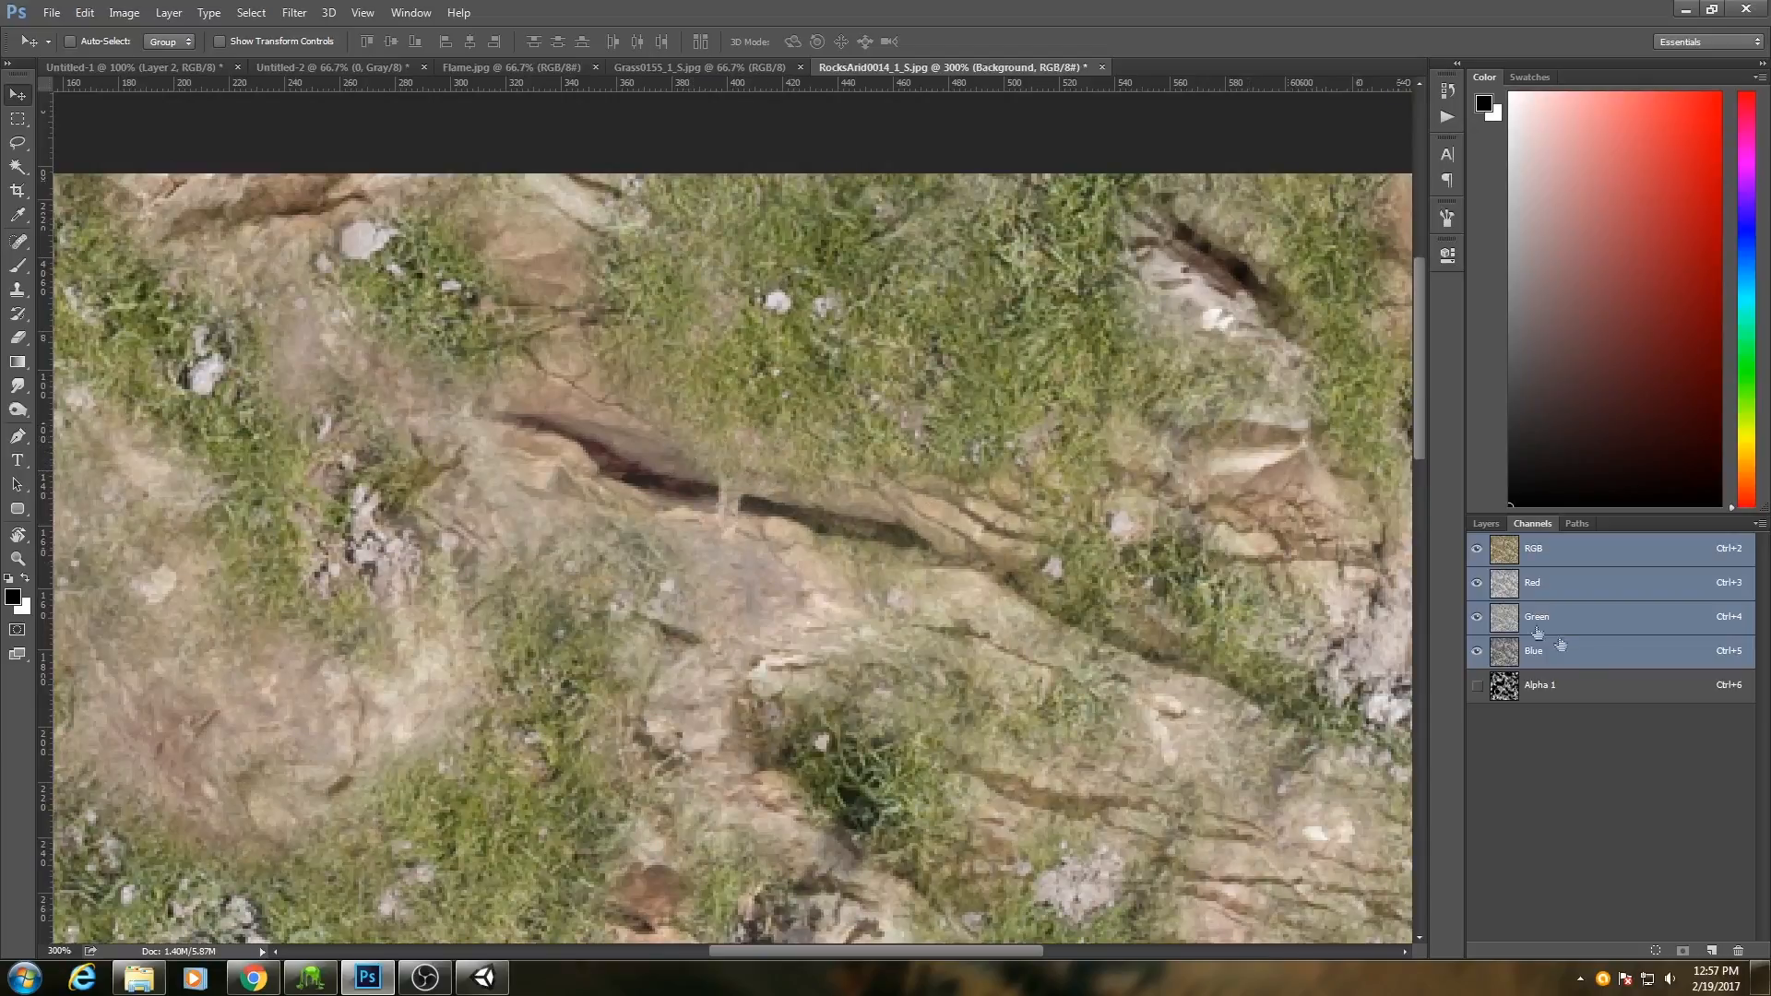
click(1554, 686)
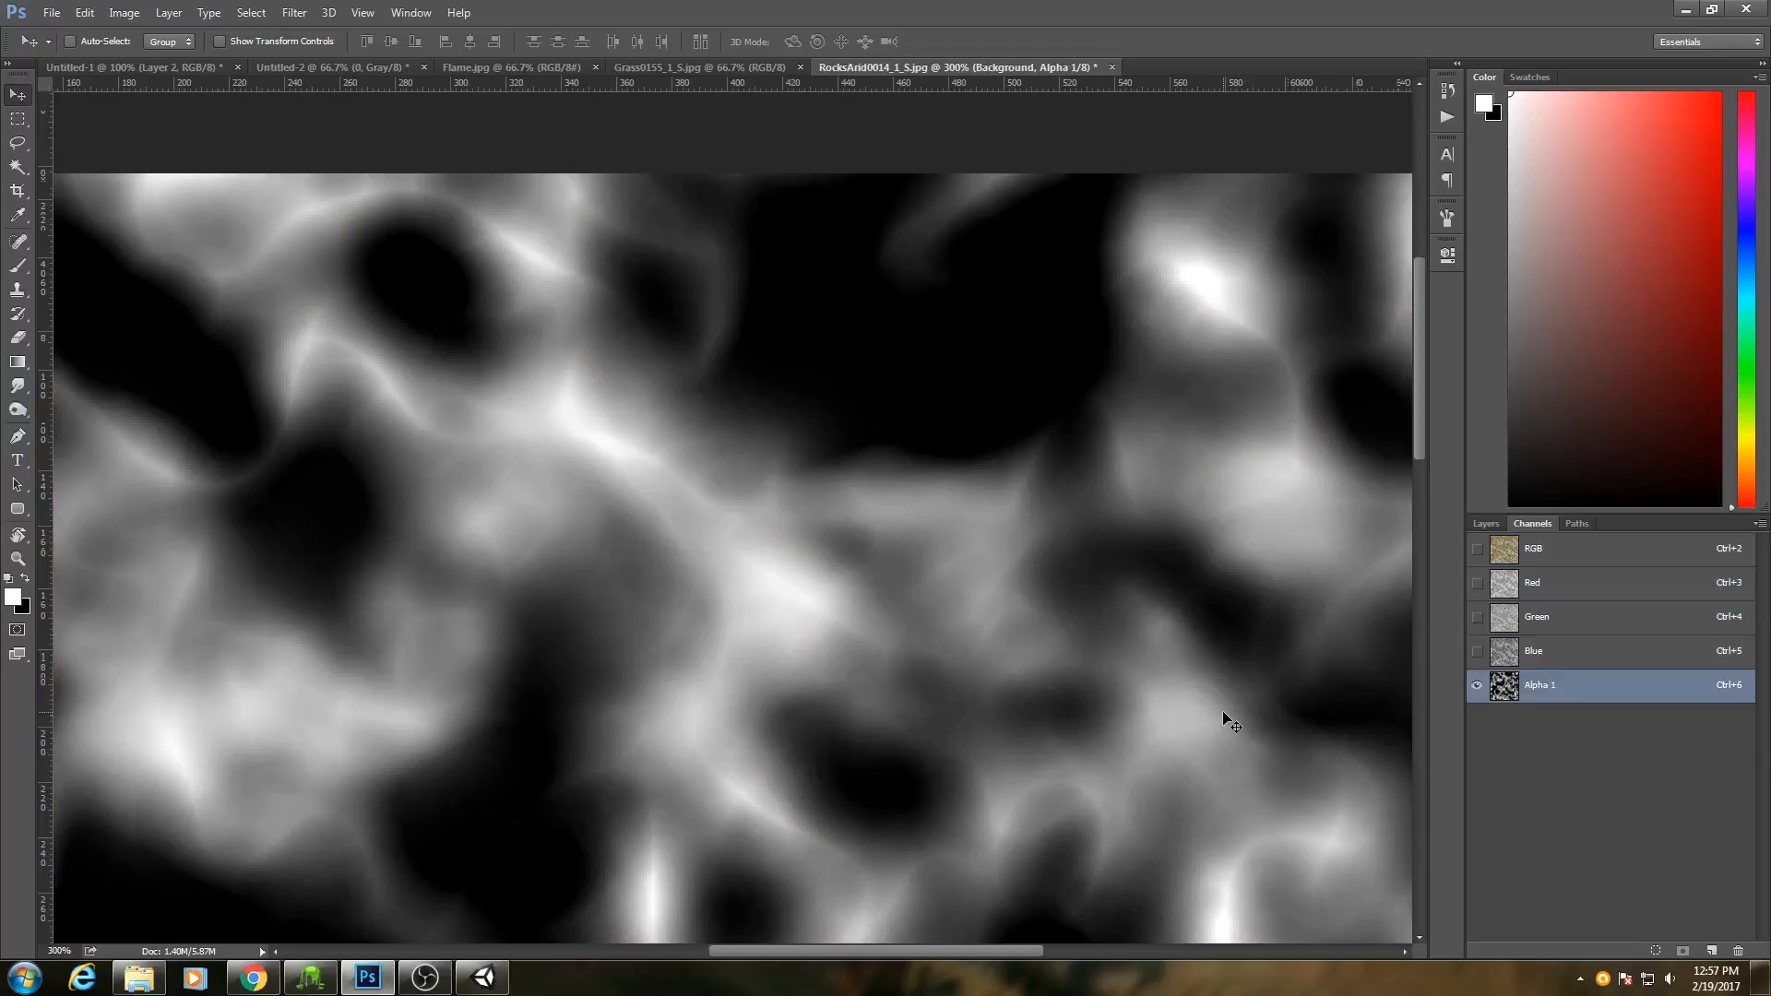
key(ctrl+minus)
key(ctrl+minus)
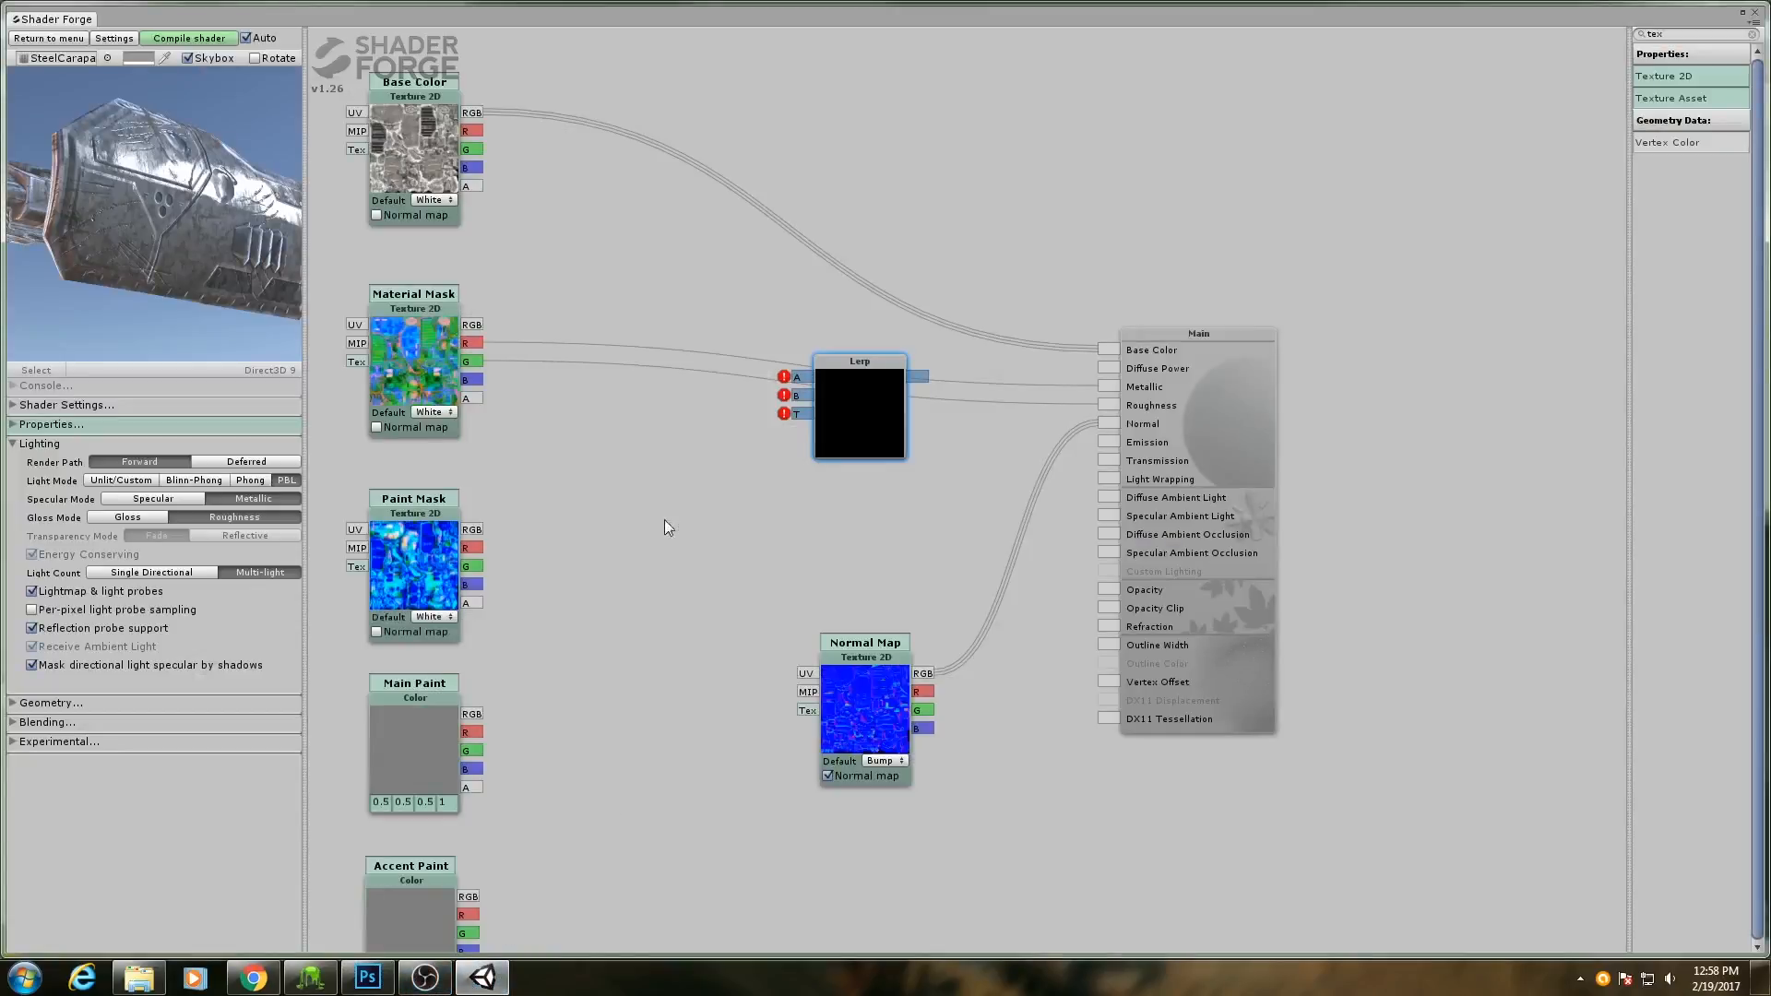
In Shader Forge, space out the Base Color and Material Mask nodes and connect Material Mask's G output to the Lerp node's T input.
drag(858, 425, 819, 432)
middle_drag(643, 460, 765, 479)
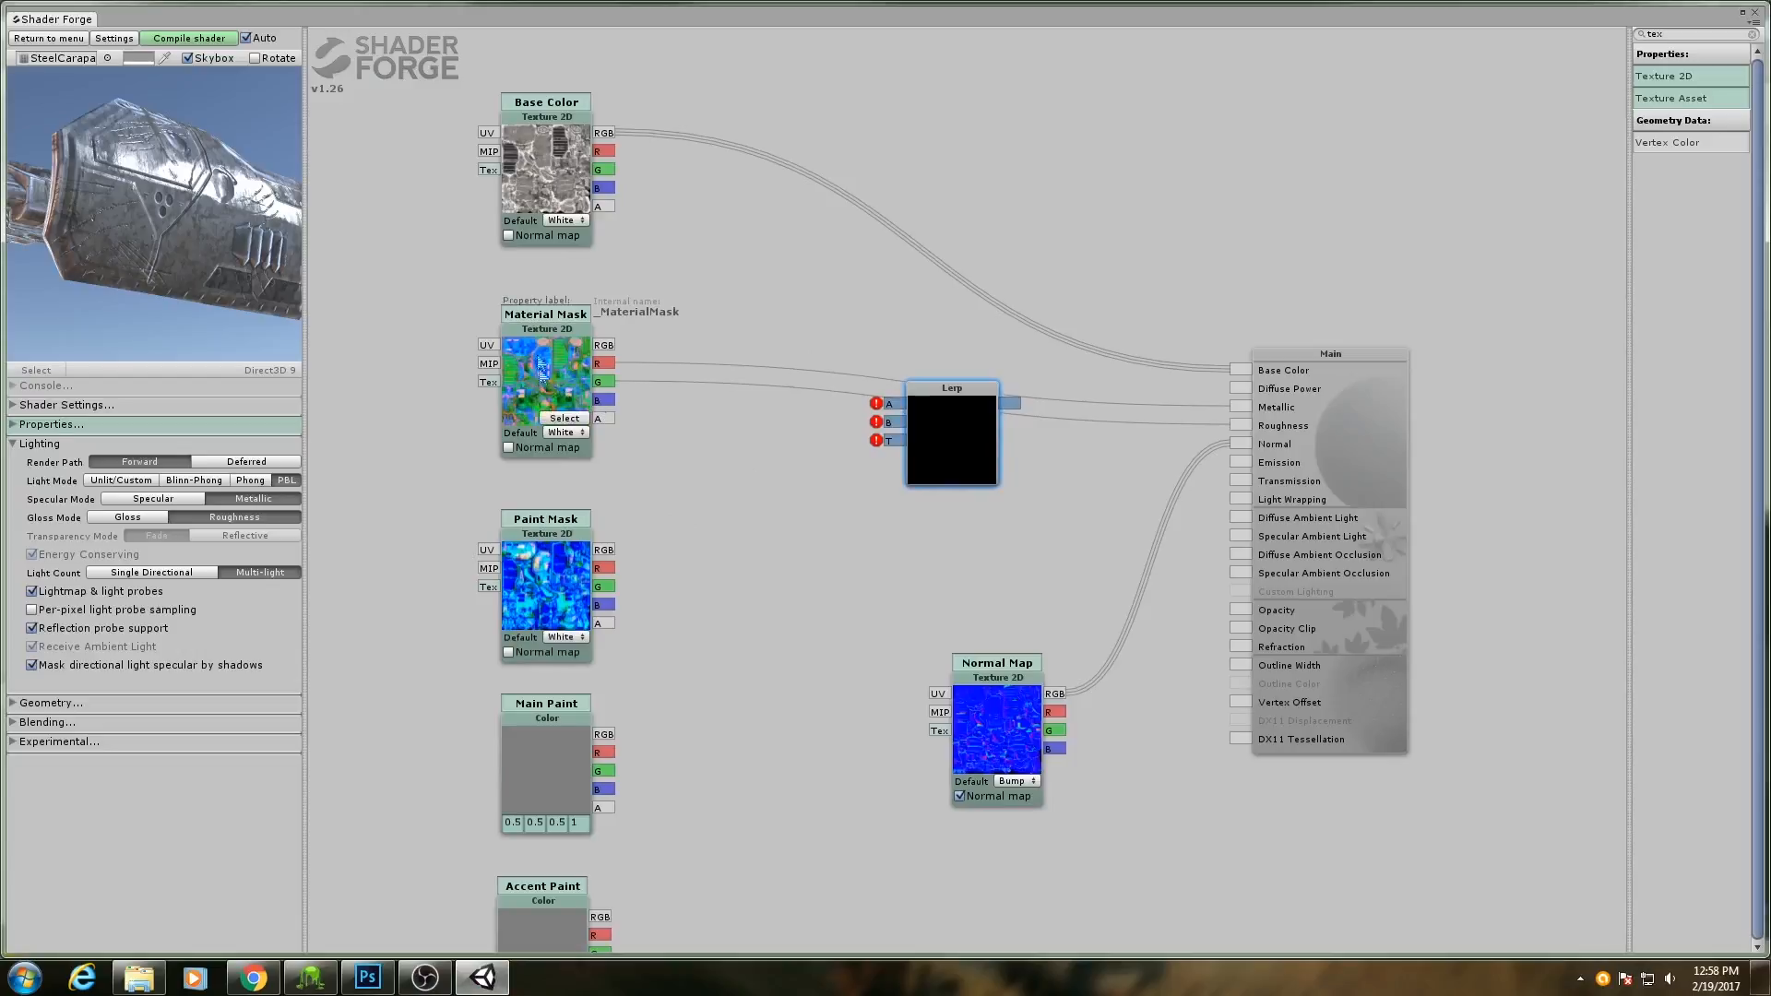
drag(550, 173, 551, 119)
drag(554, 387, 553, 403)
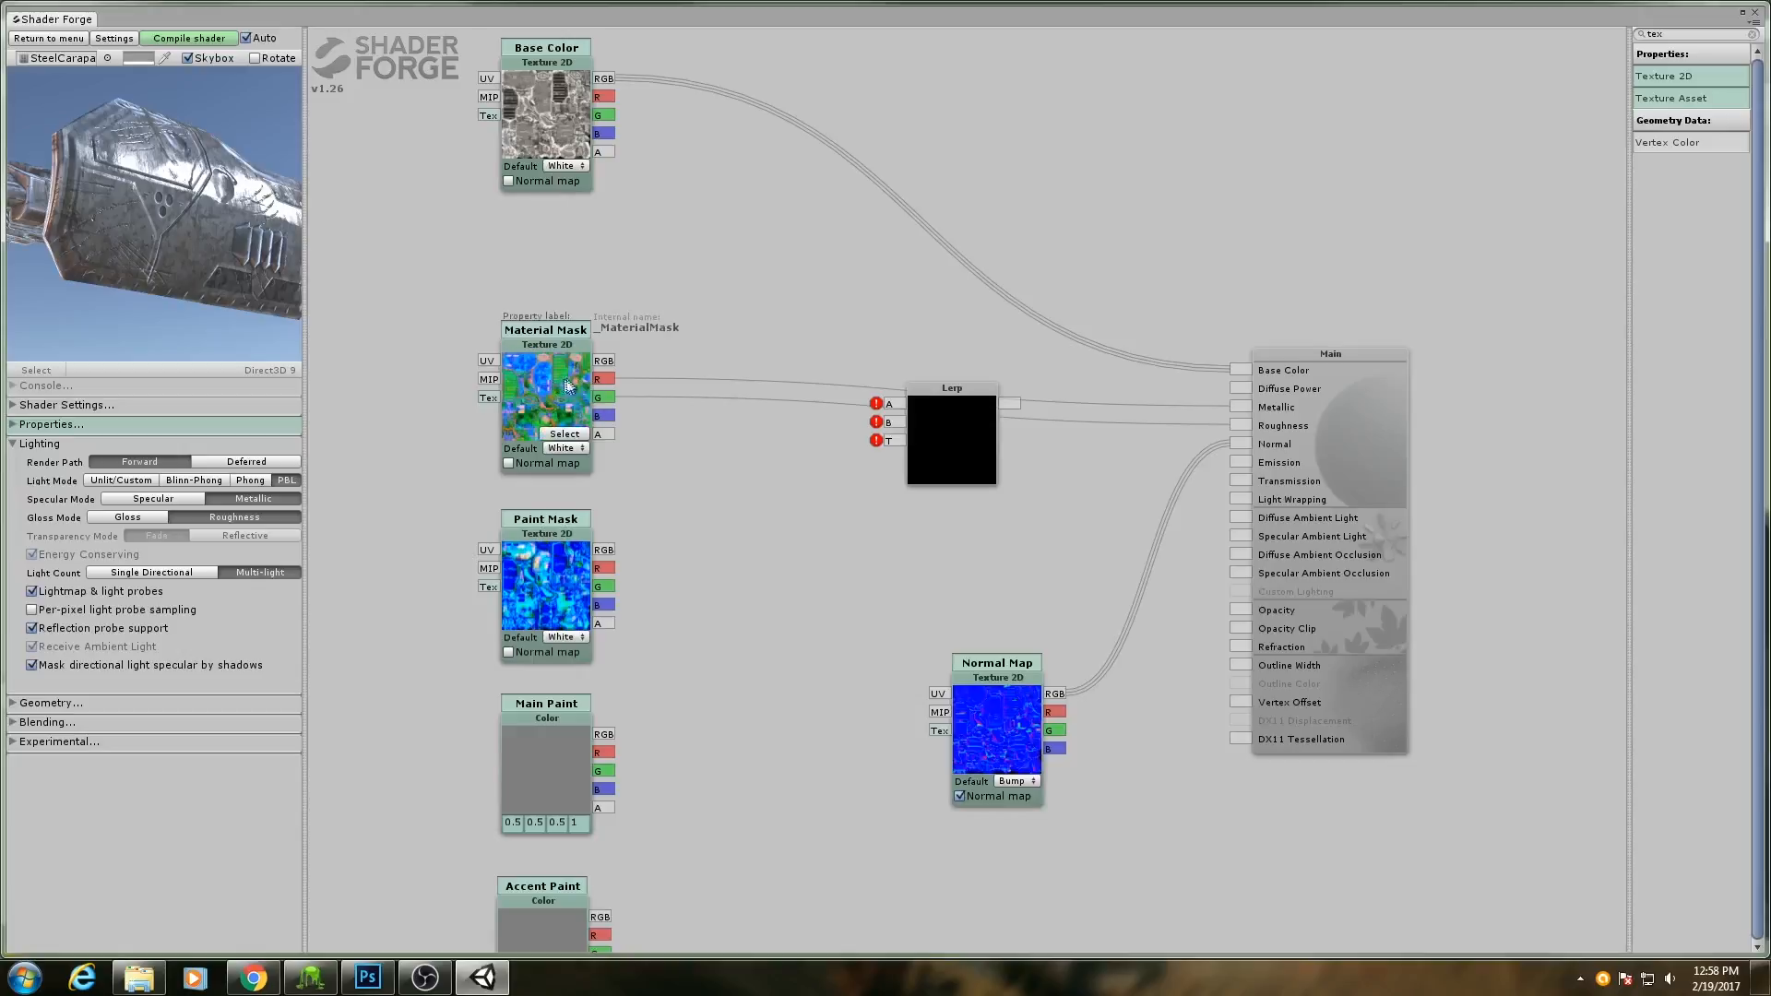
drag(604, 404, 953, 455)
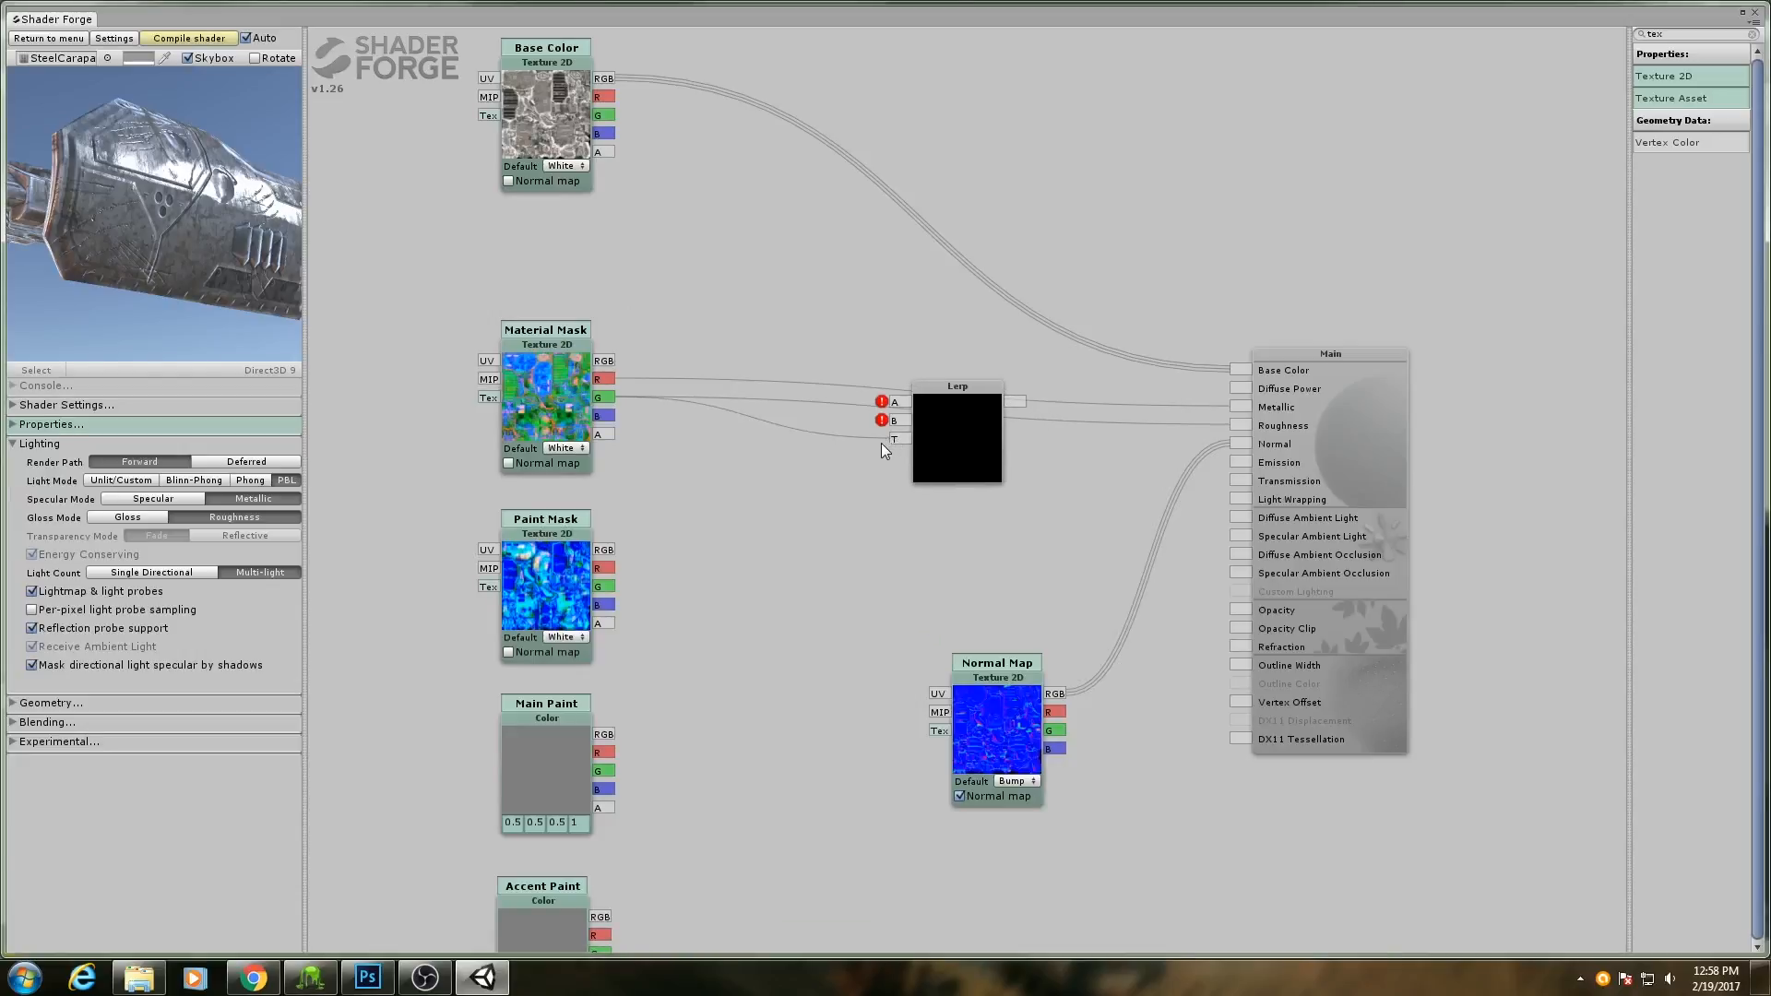
Move the Lerp and Base Color nodes higher and the Material Mask and Paint Mask nodes lower to make room above Material Mask.
drag(950, 435, 874, 373)
drag(562, 400, 561, 407)
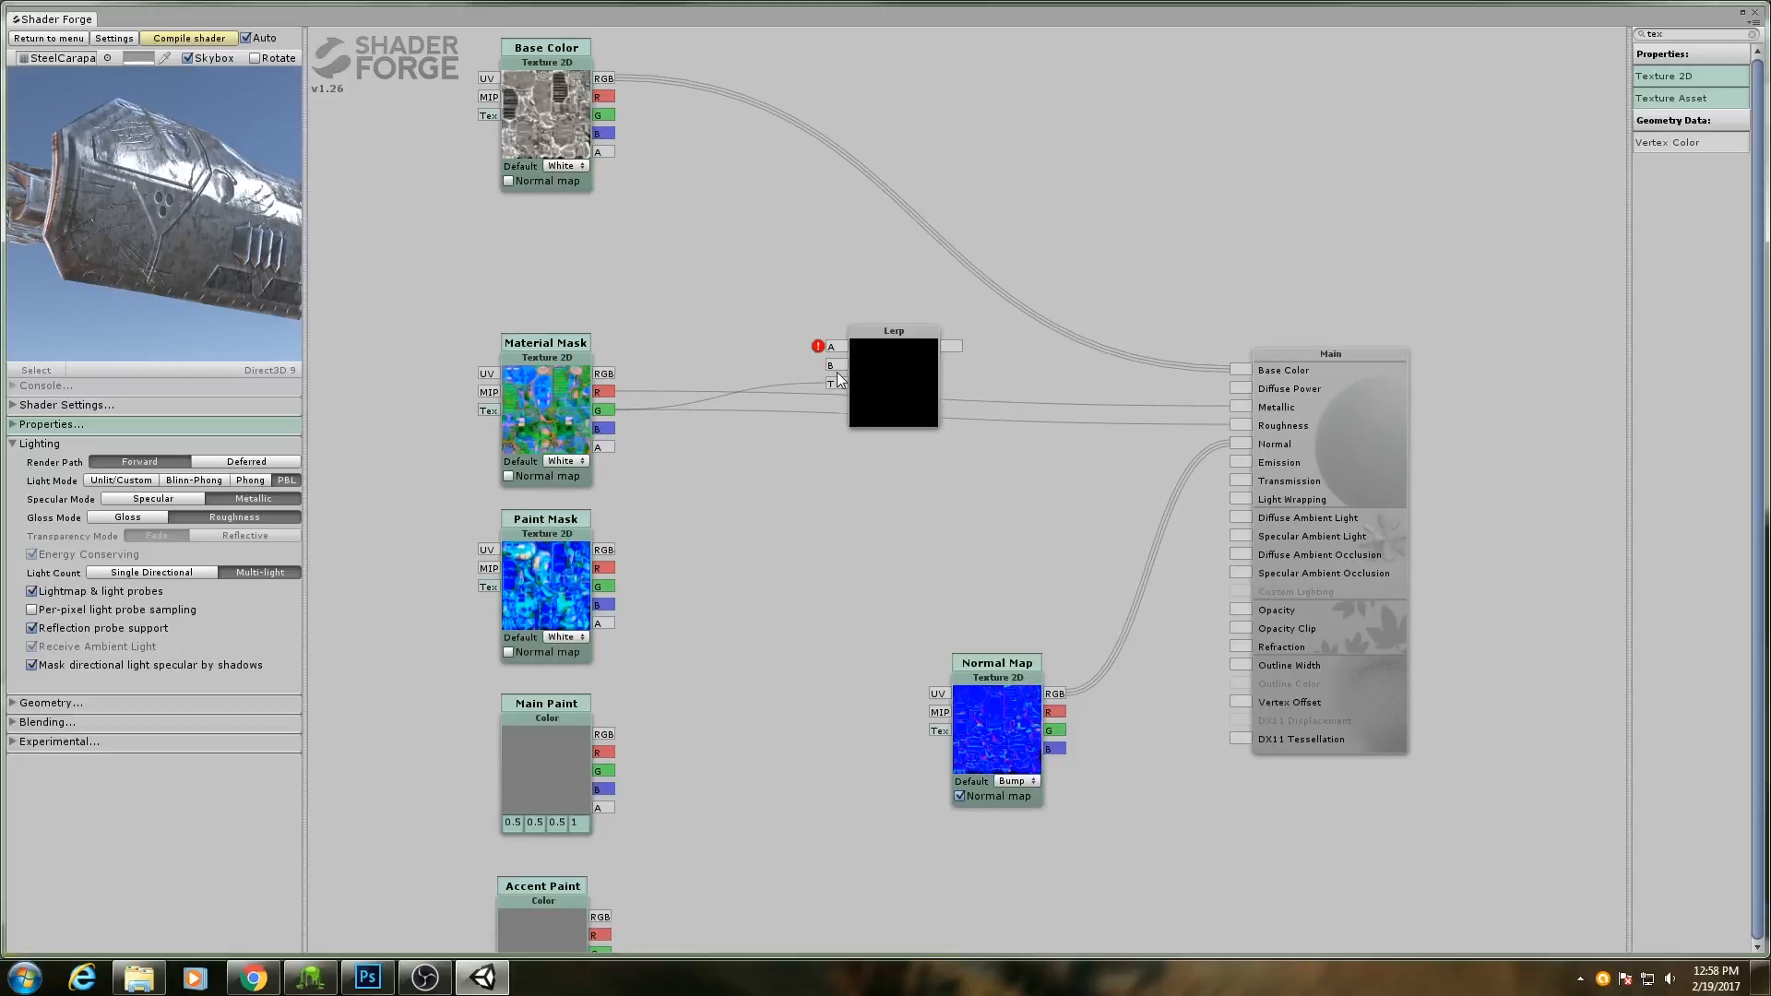
drag(527, 577, 527, 586)
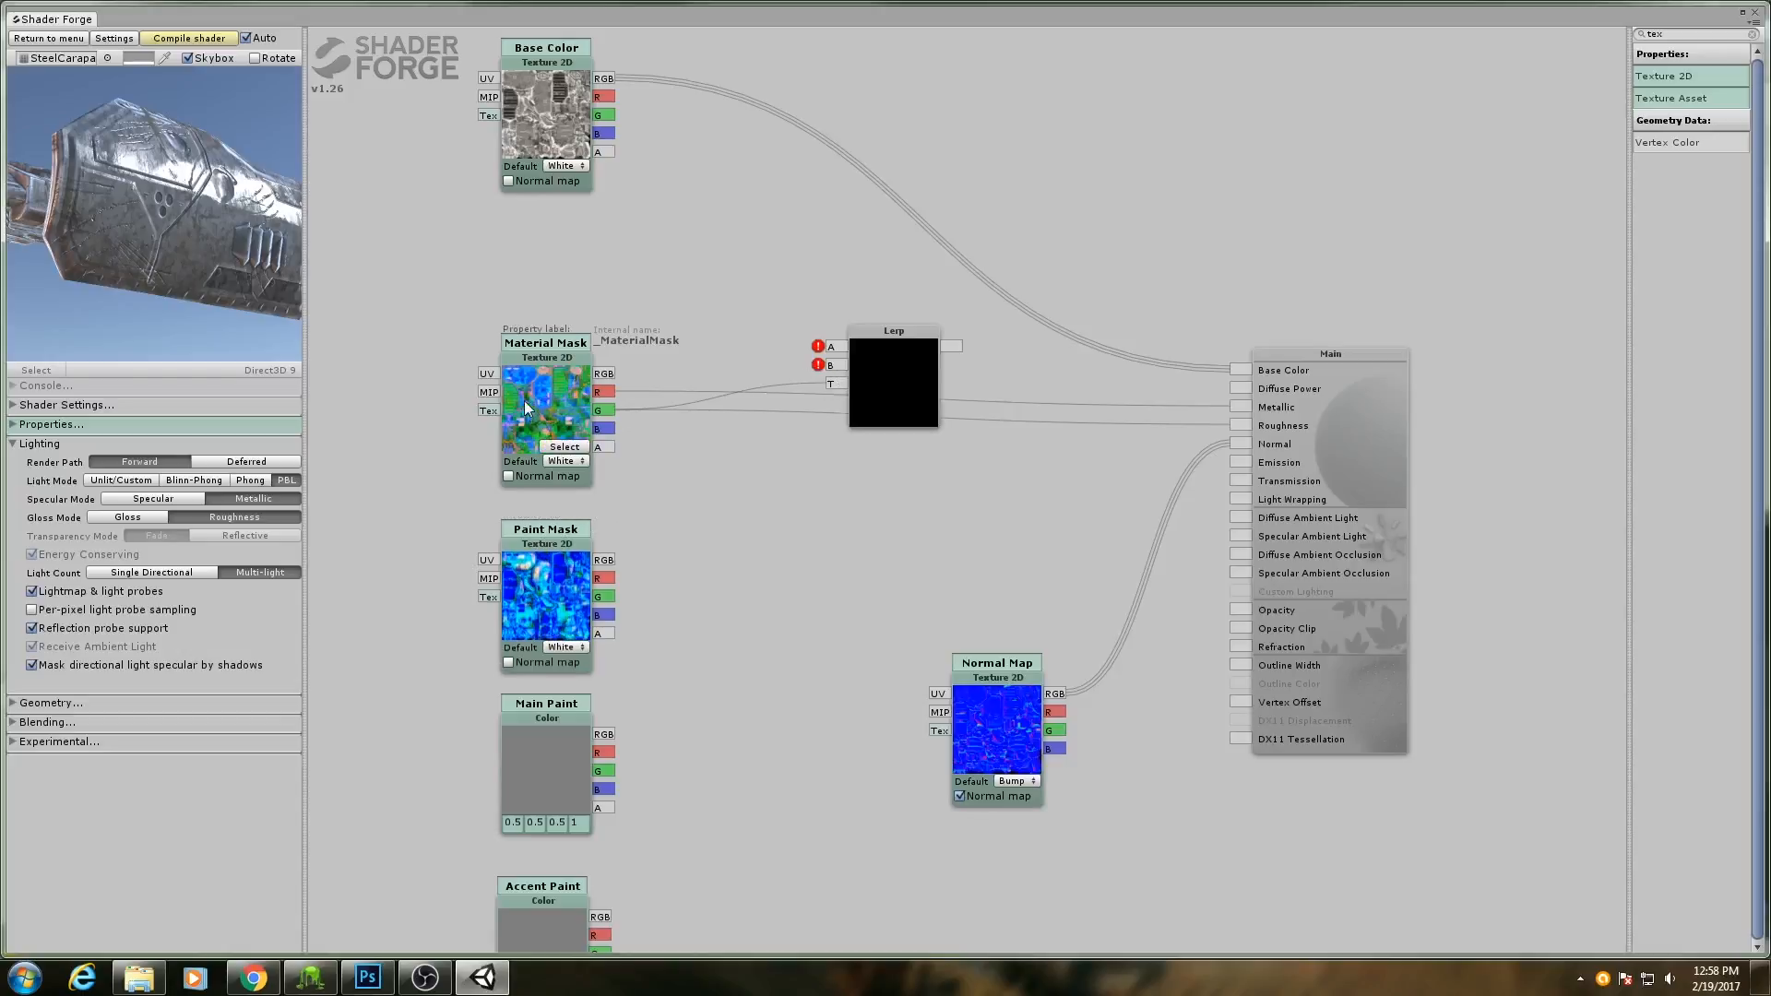
drag(553, 415, 553, 421)
drag(535, 101, 535, 35)
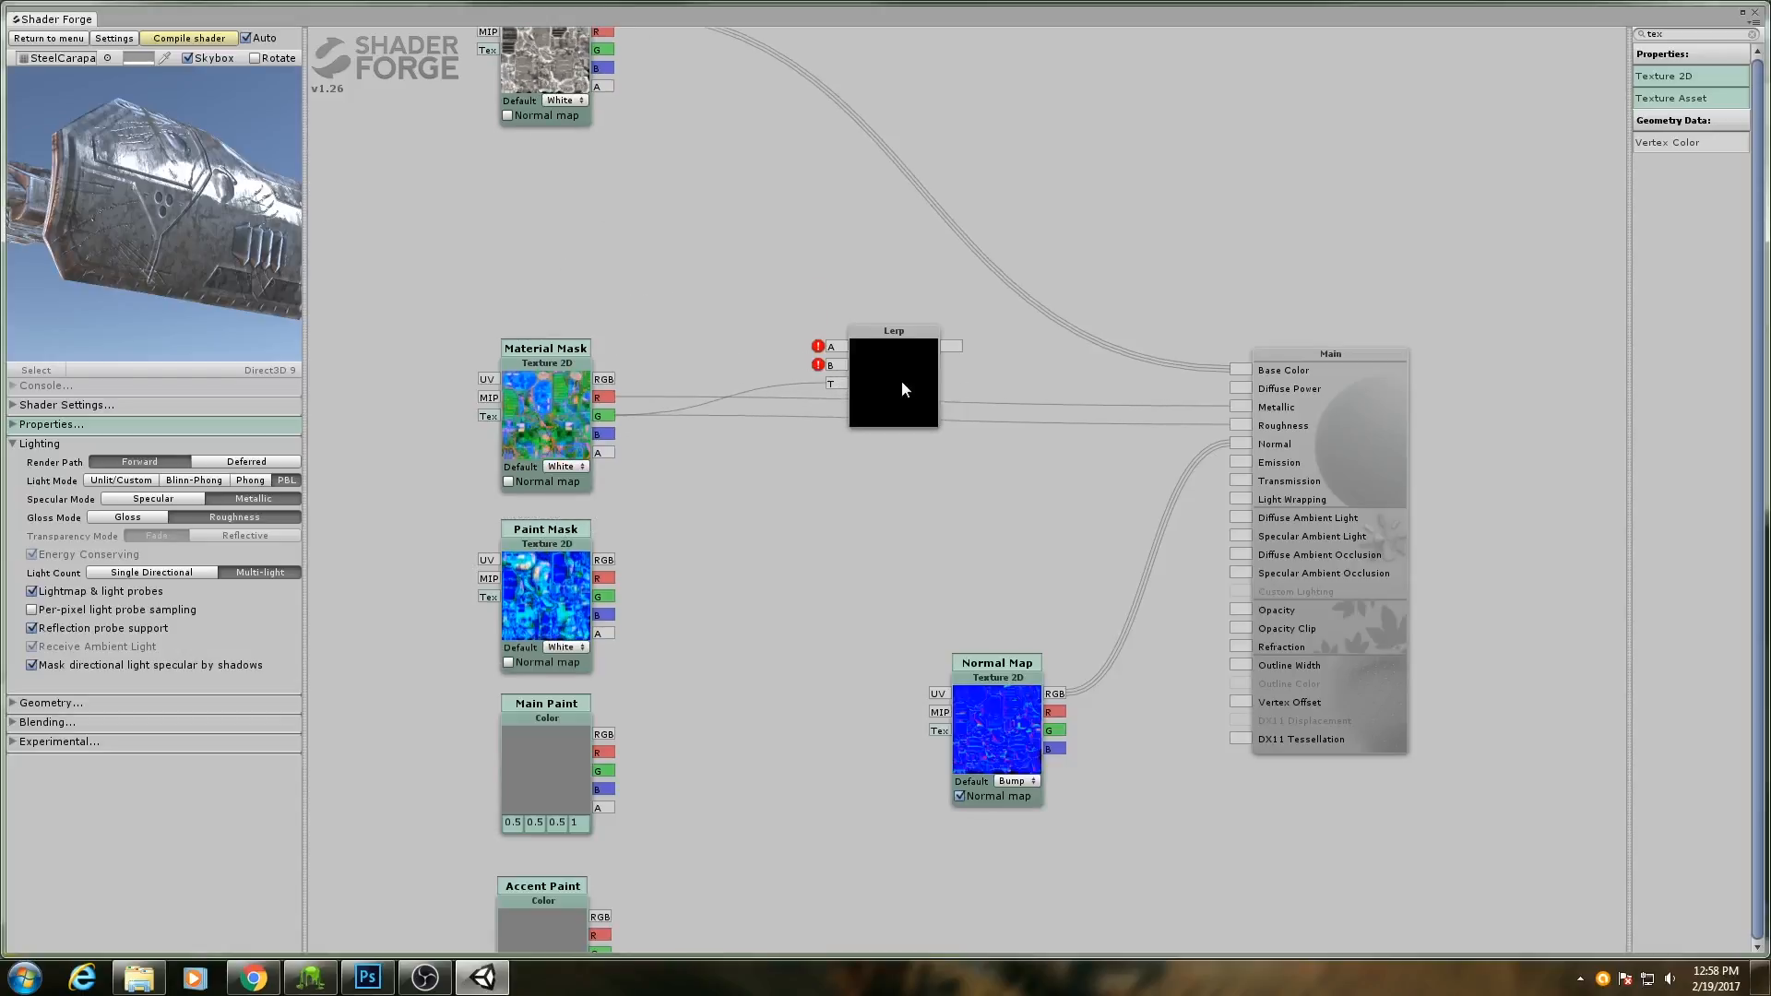
drag(899, 379, 894, 337)
drag(595, 324, 657, 344)
drag(129, 191, 221, 236)
drag(938, 366, 924, 360)
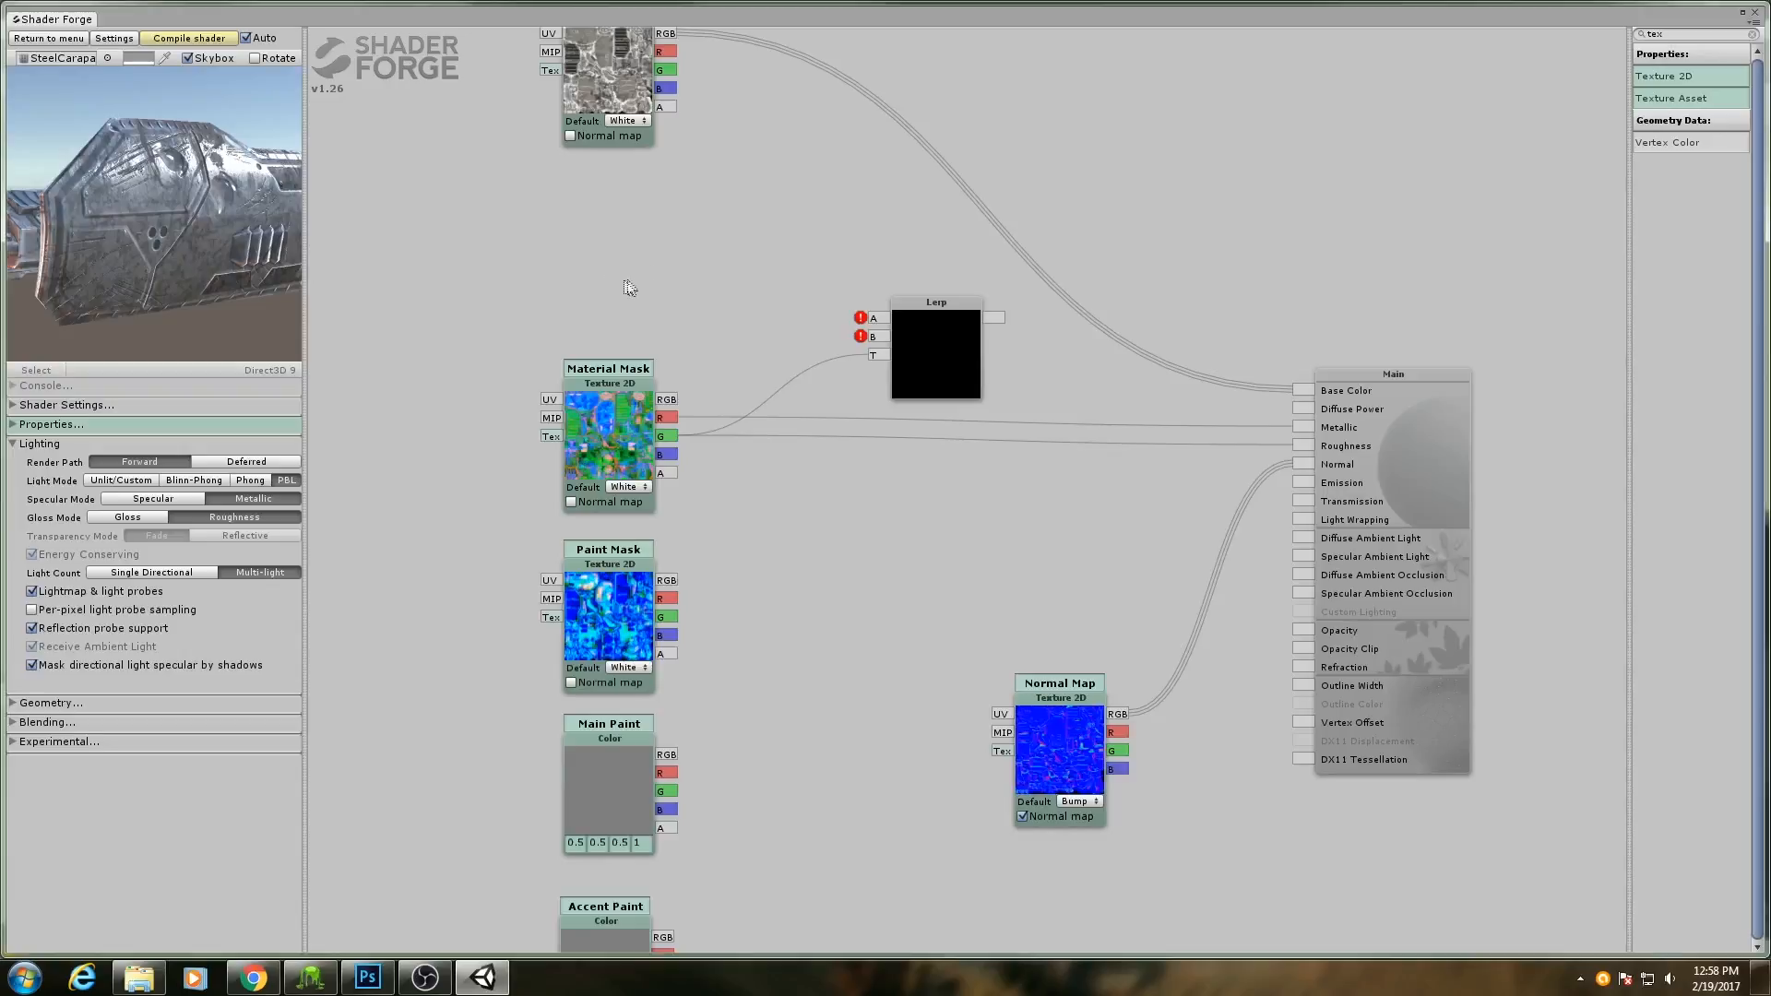
Add a Value node set to 1 above the Material Mask node and connect it to the Lerp node's B input.
key(v)
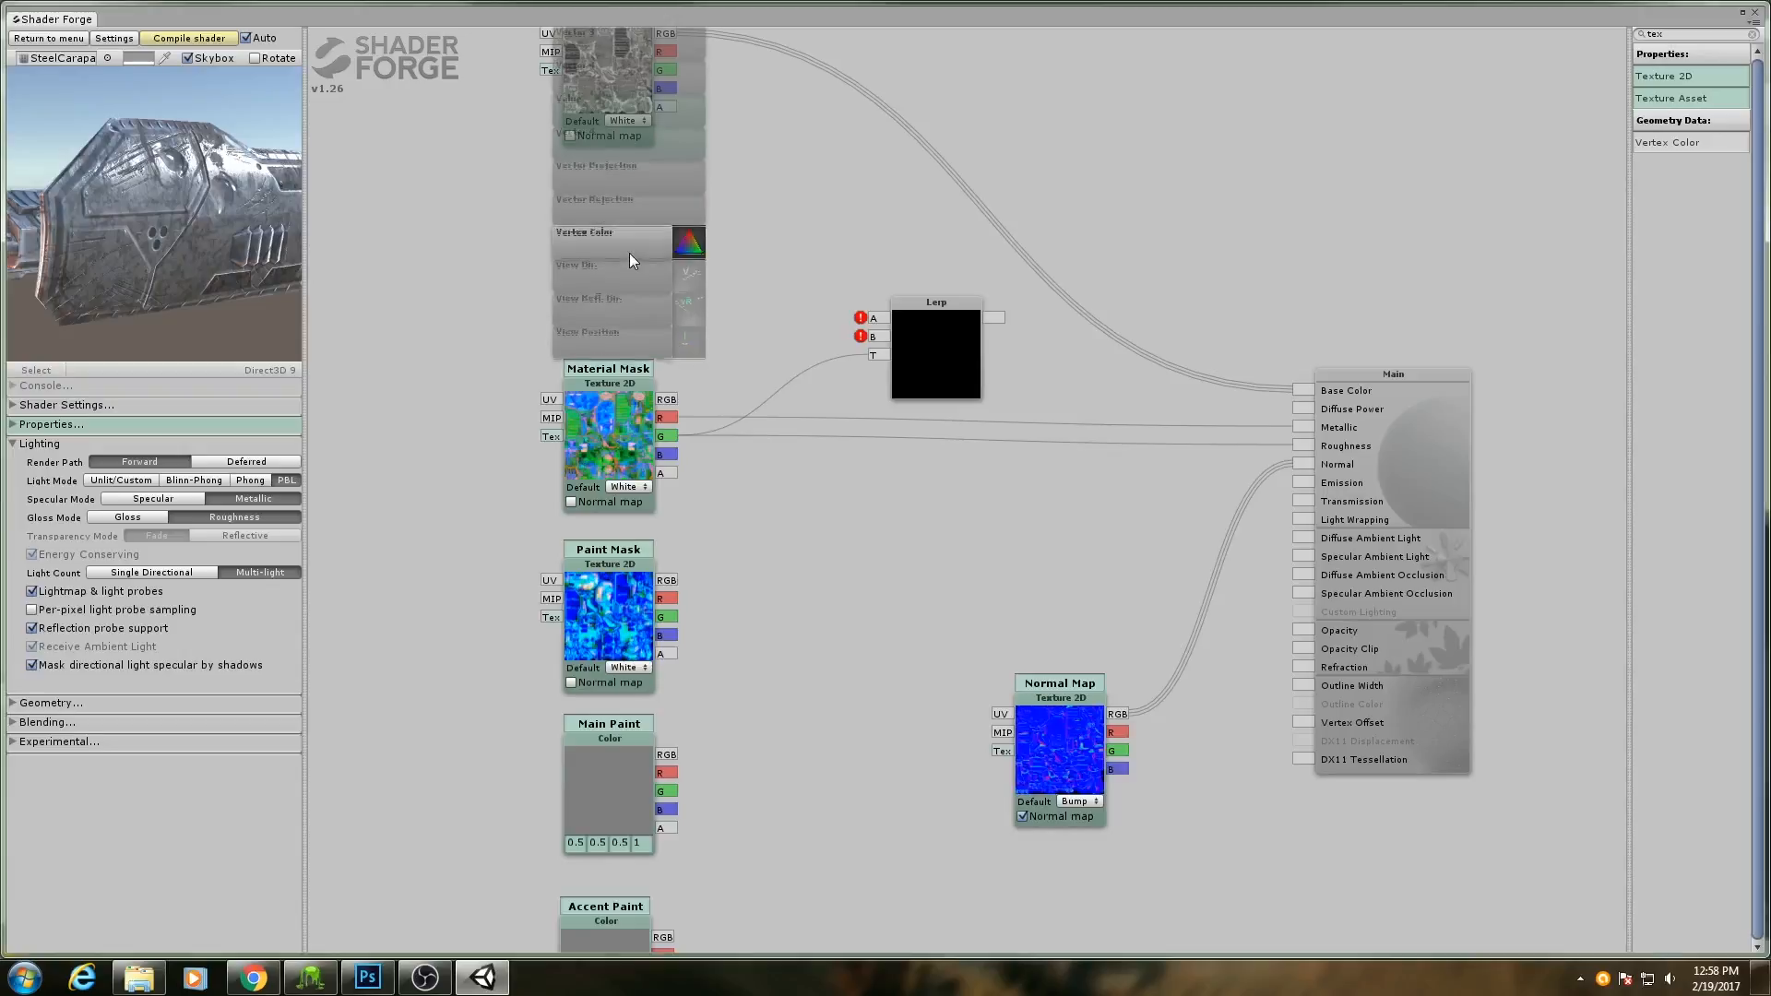
scroll(644, 329, up, 4)
scroll(643, 328, up, 4)
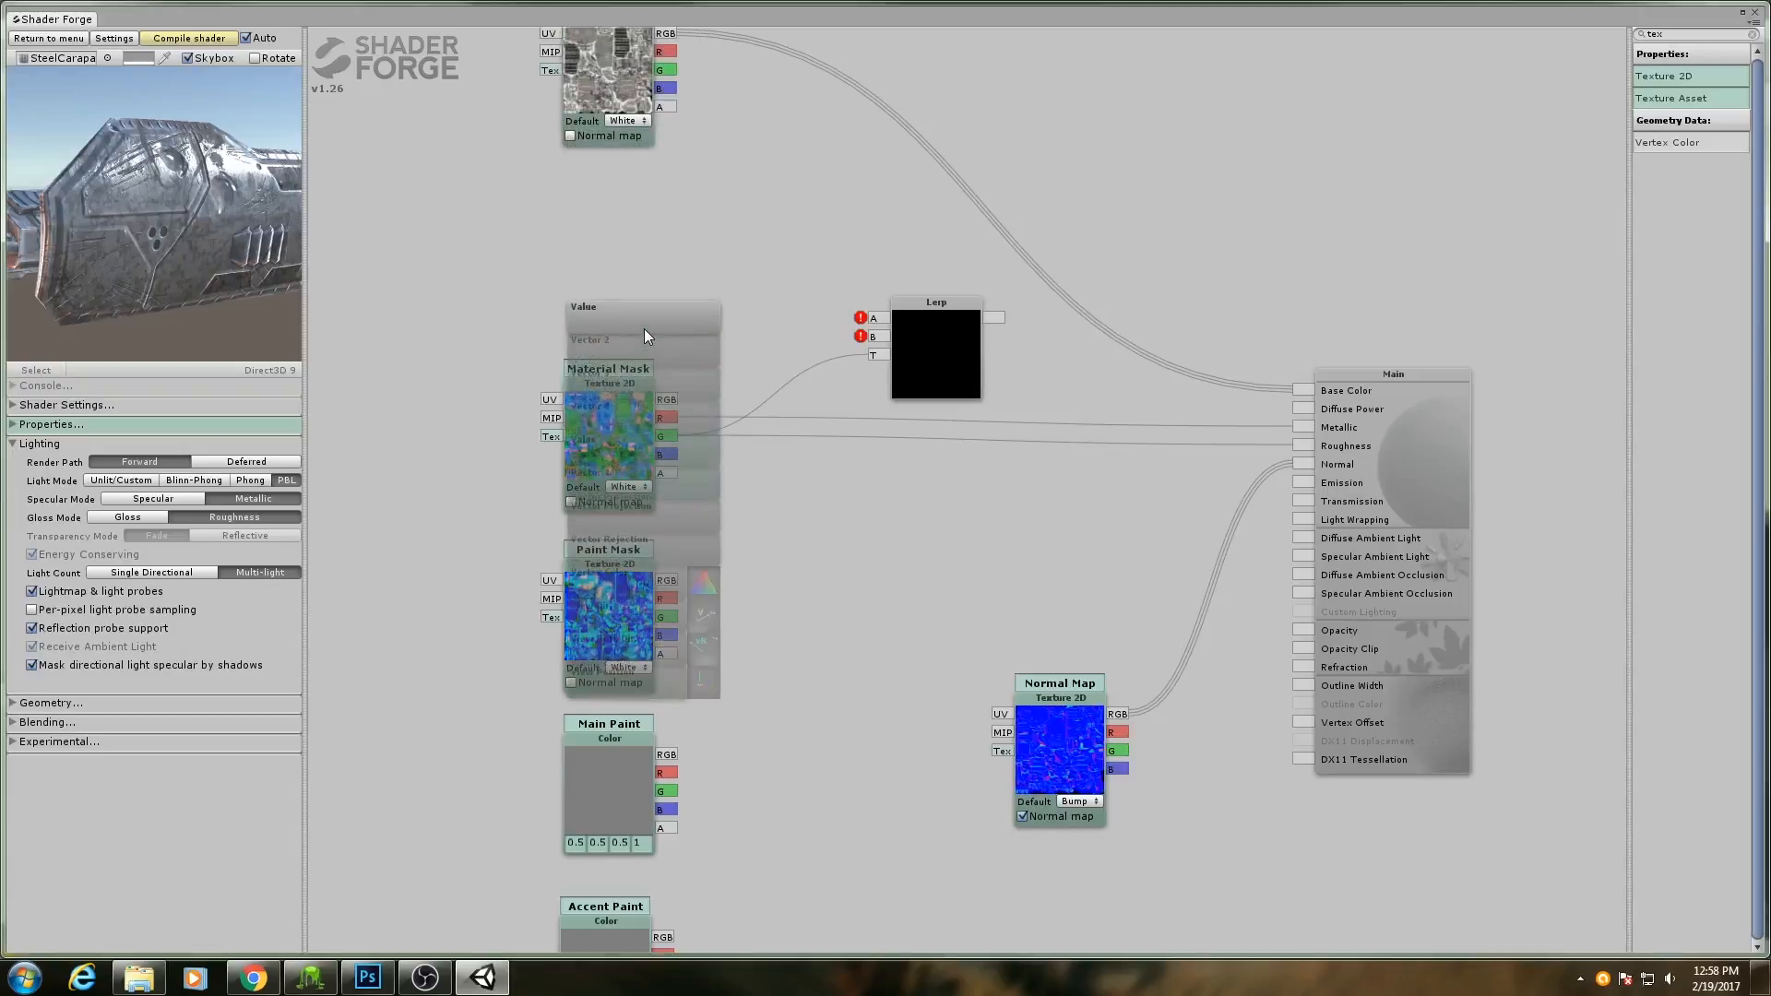
click(620, 308)
click(614, 316)
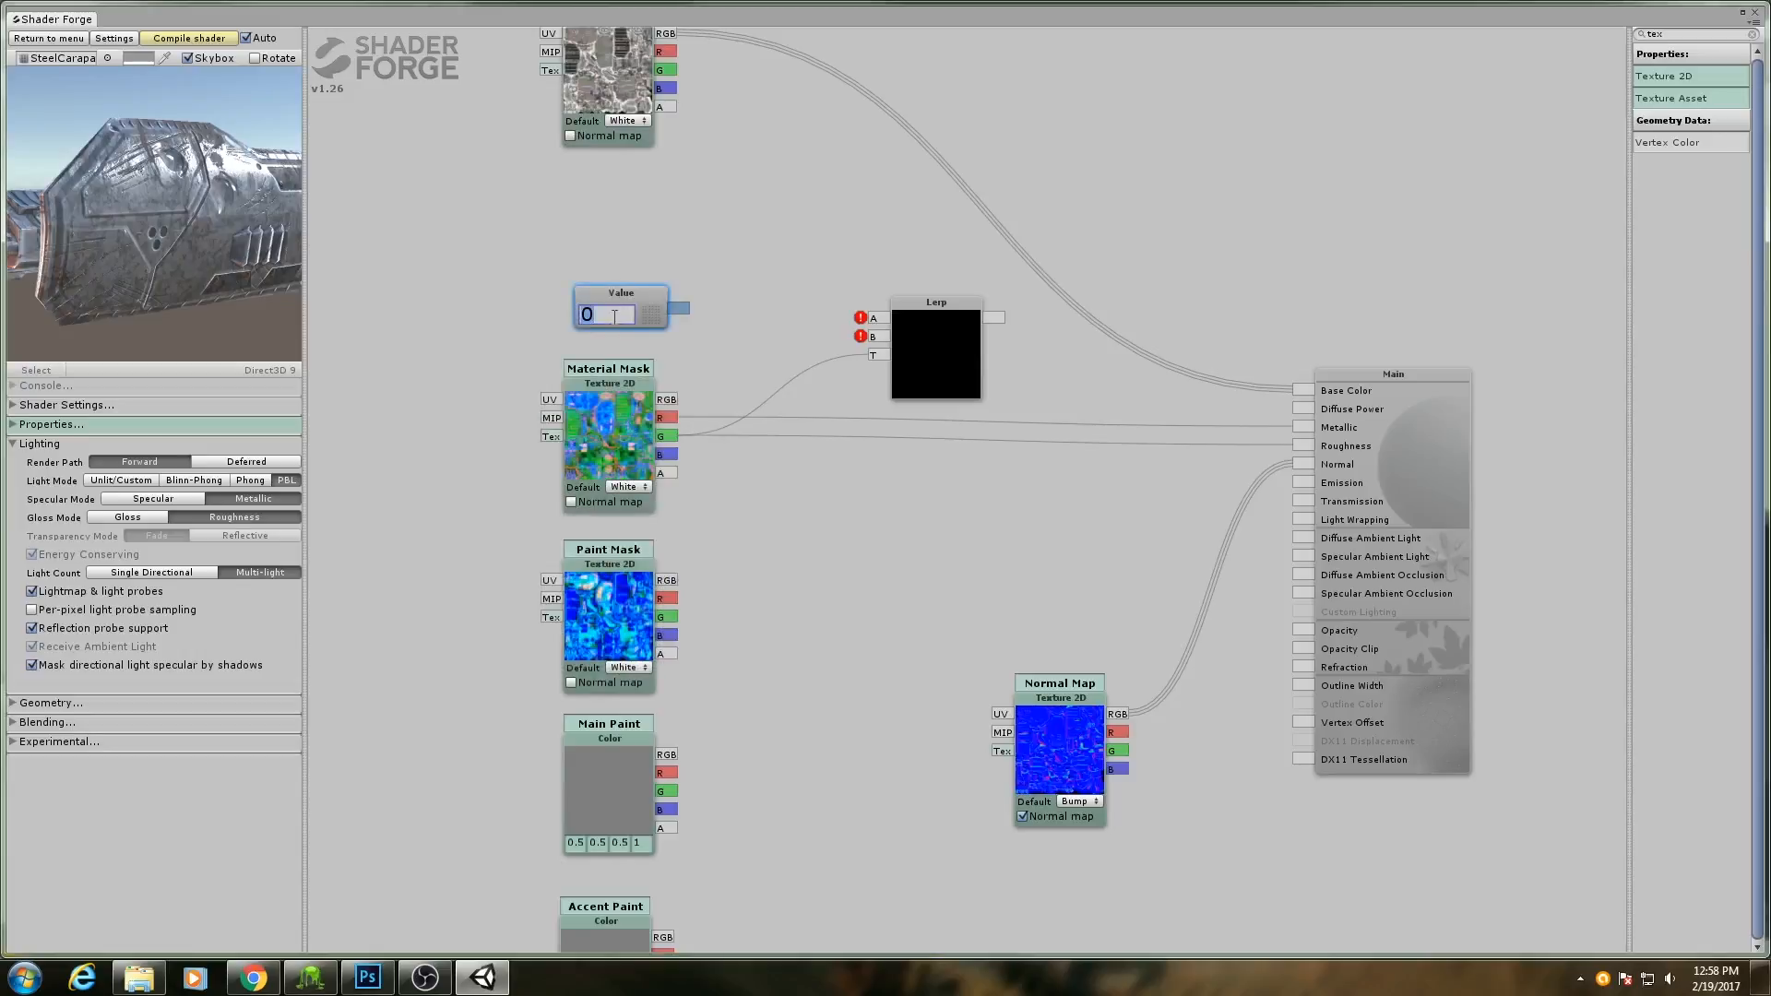
drag(684, 308, 872, 346)
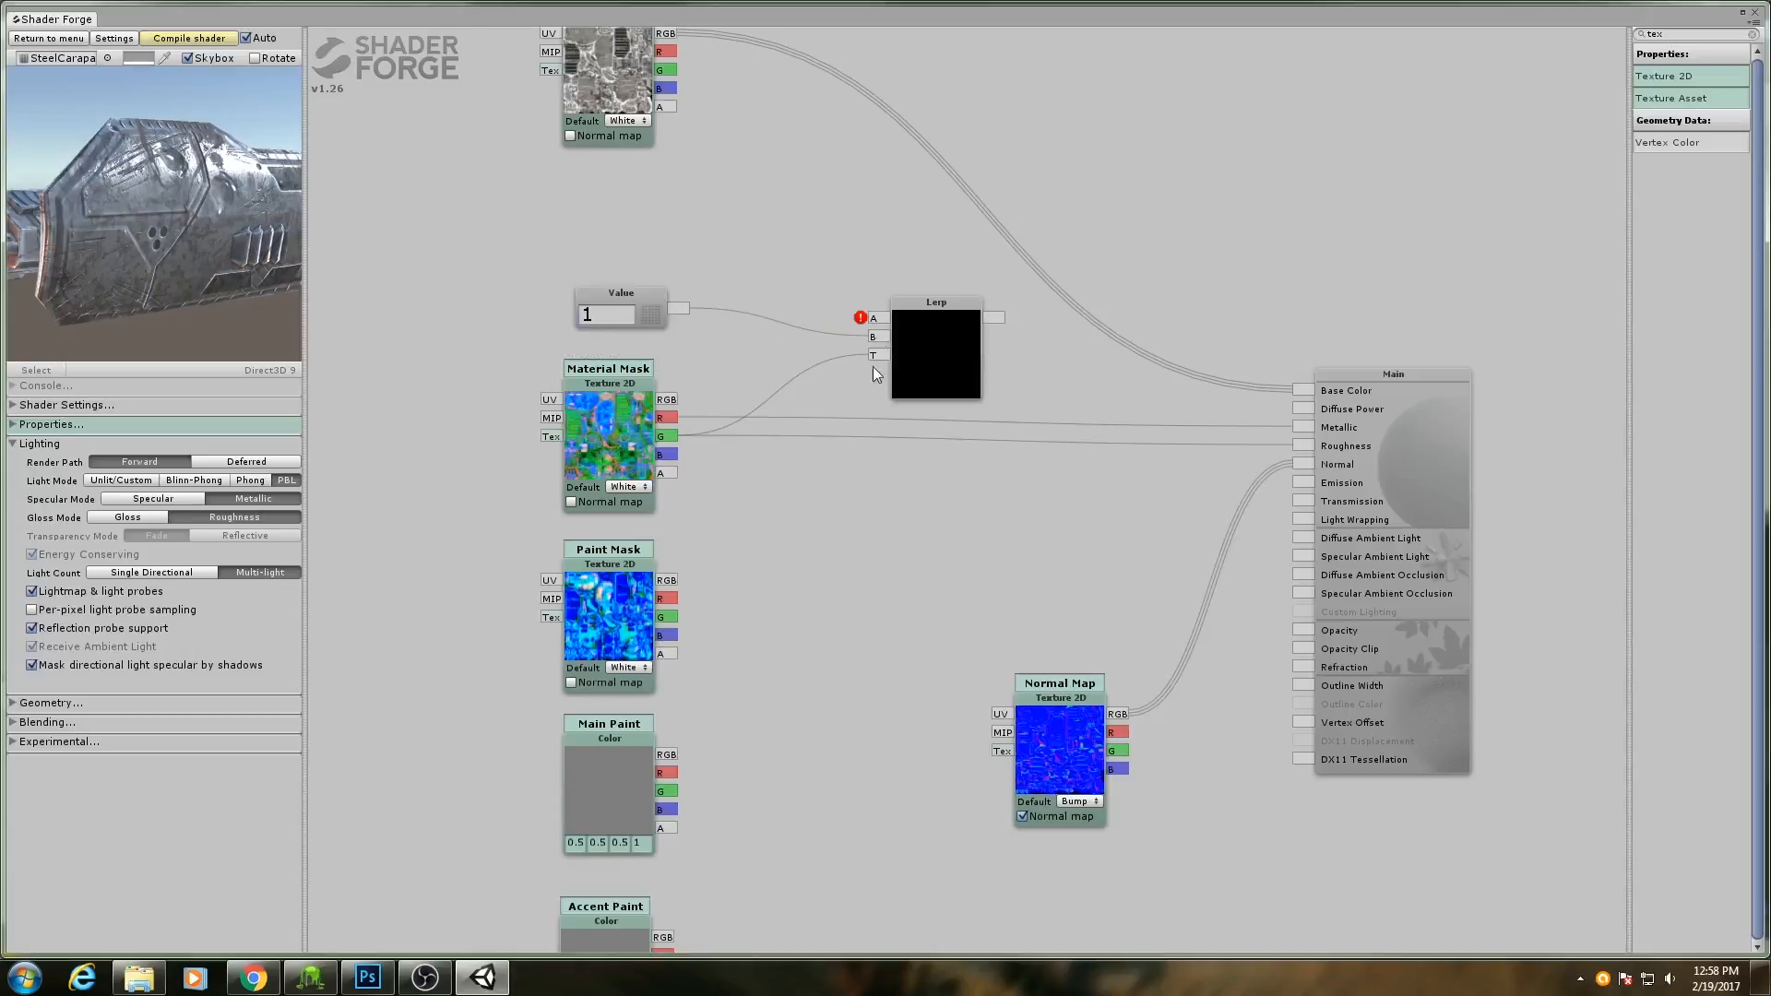
Switch to Photoshop, compare the Alpha 1 mask with the blended RGB image in RocksArid0014_1_S.jpg, and return to Shader Forge.
click(367, 977)
click(1541, 549)
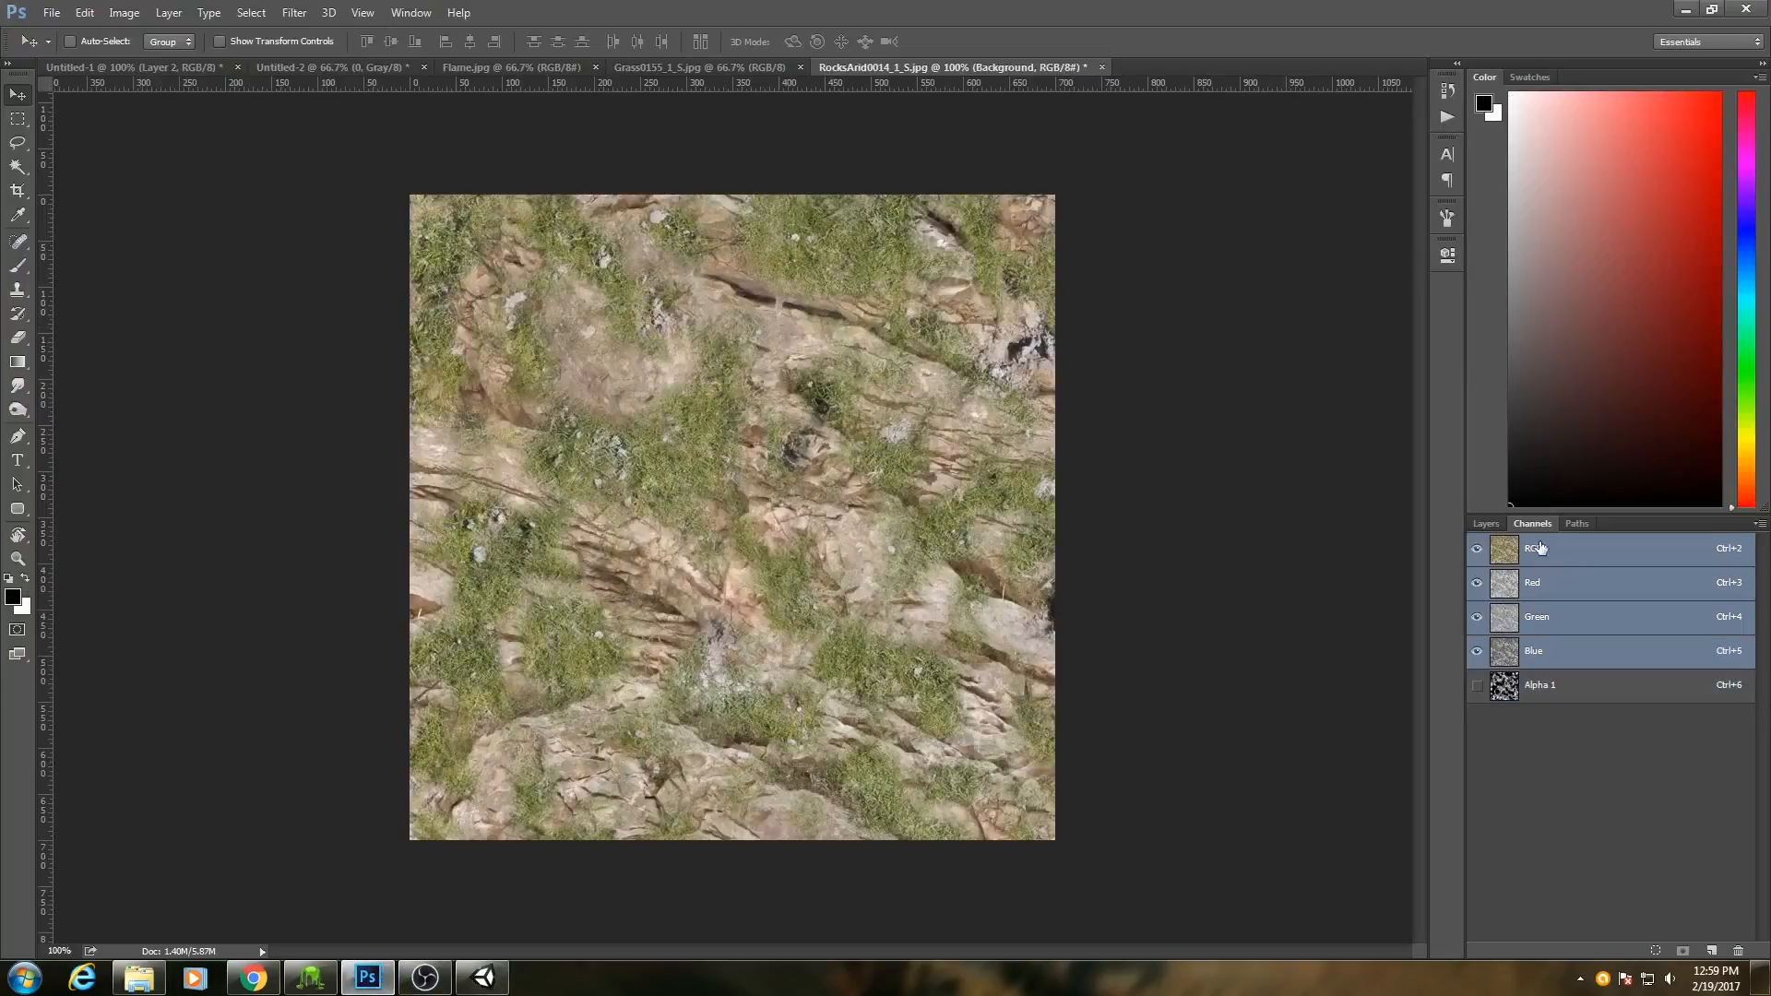
click(1530, 691)
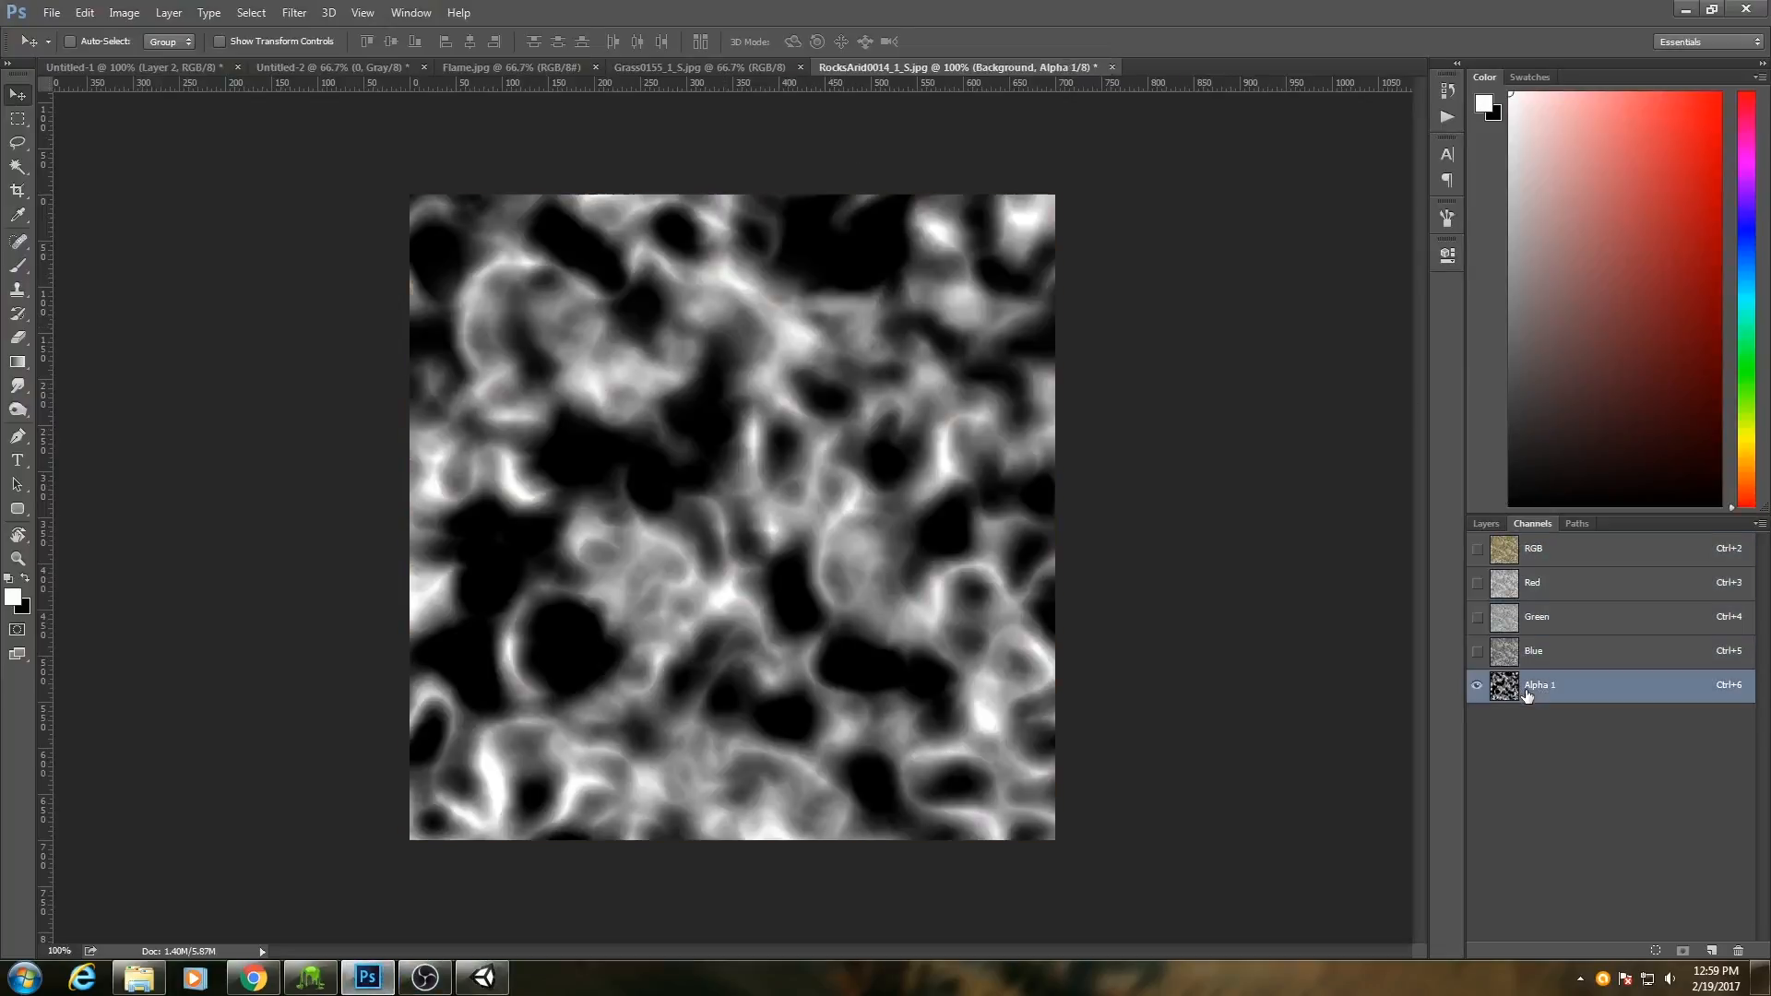
click(1541, 551)
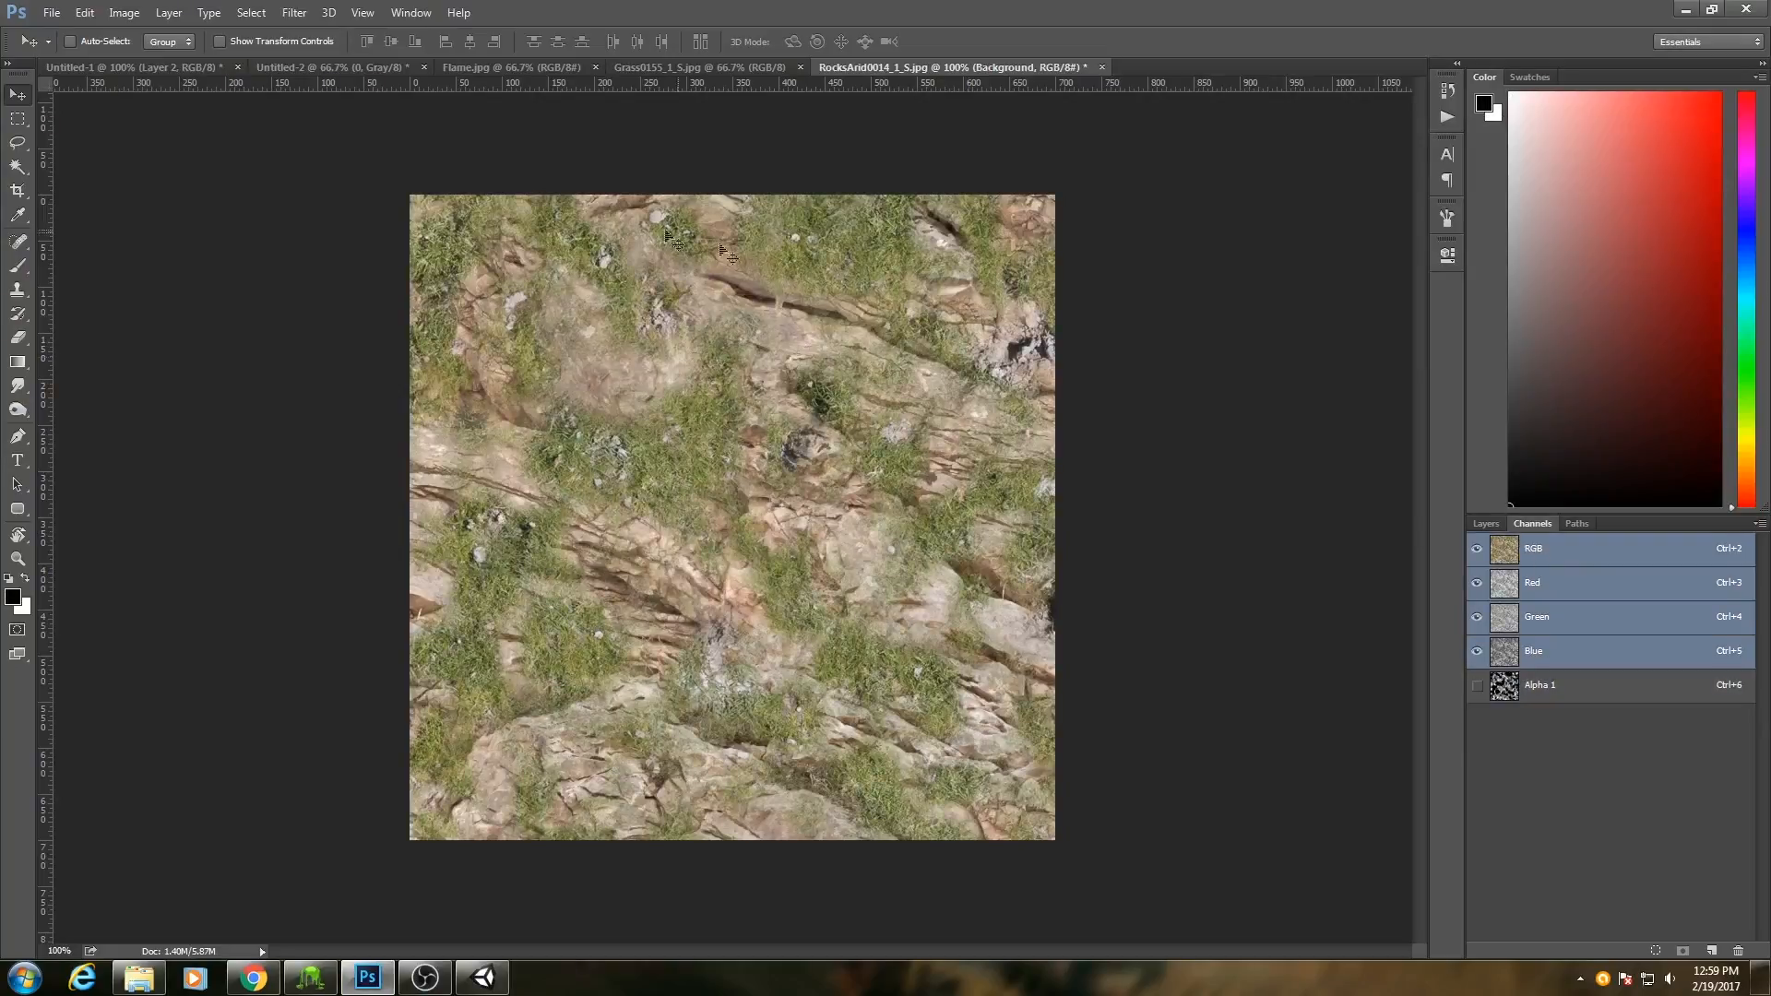
click(1536, 694)
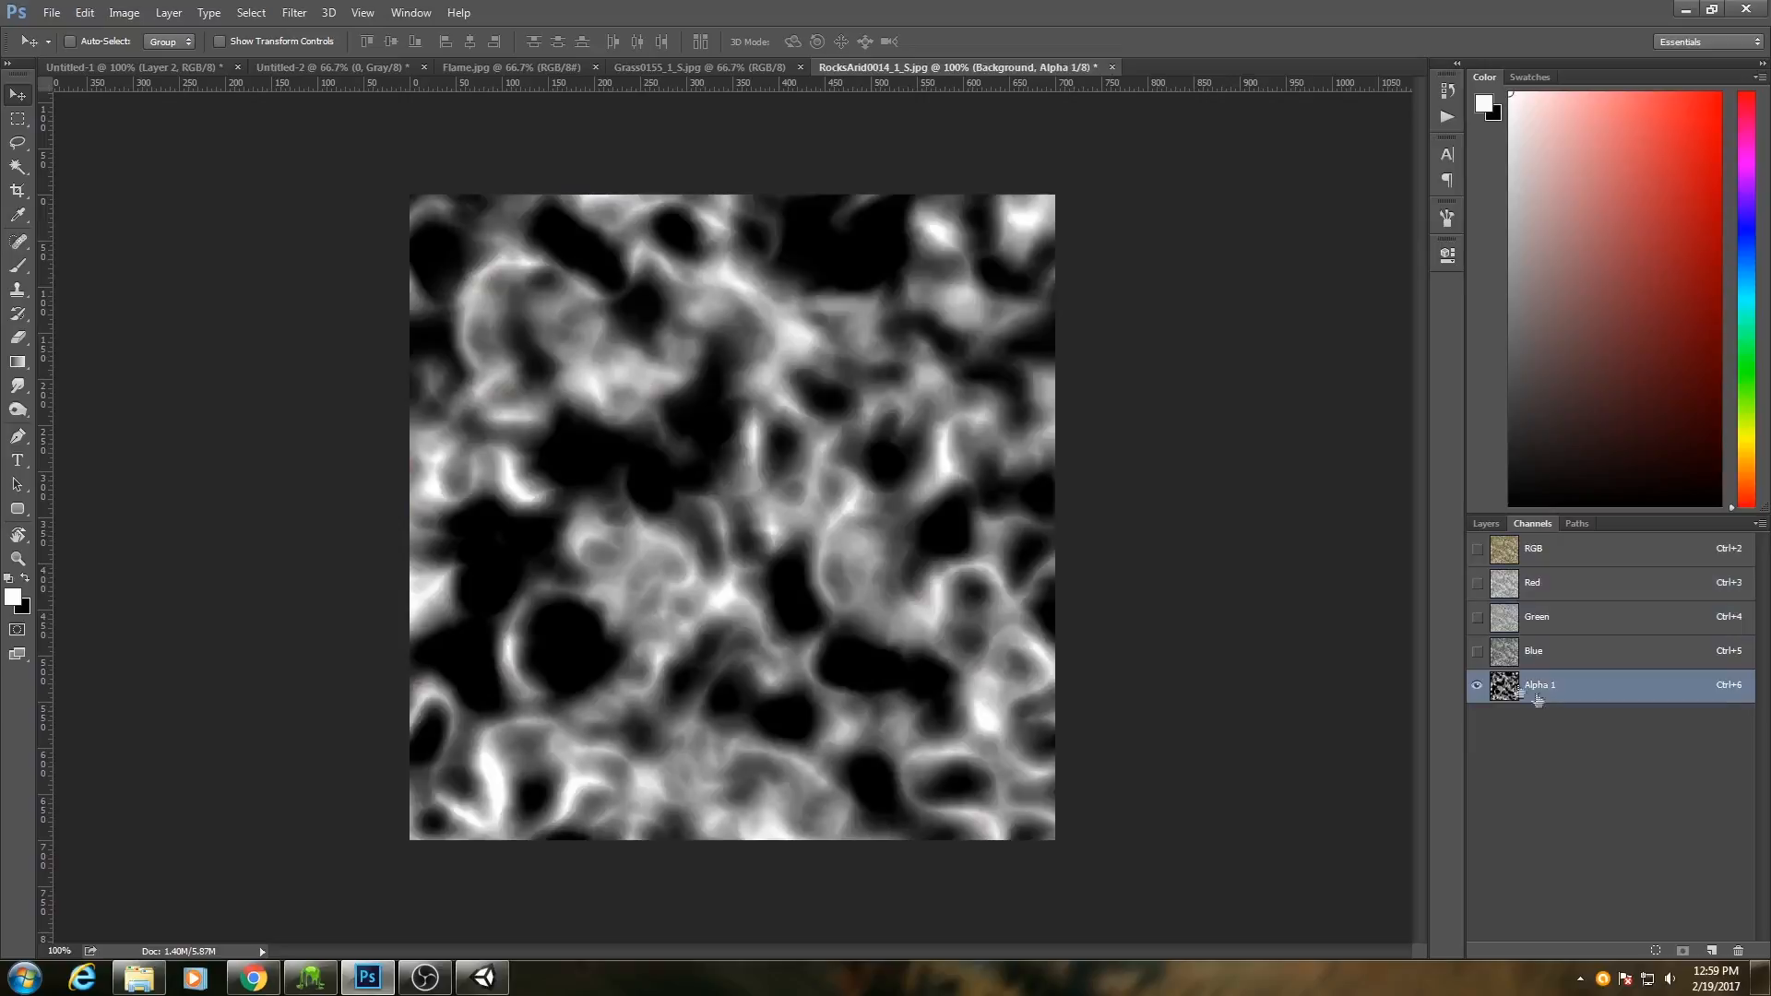
key(ctrl+2)
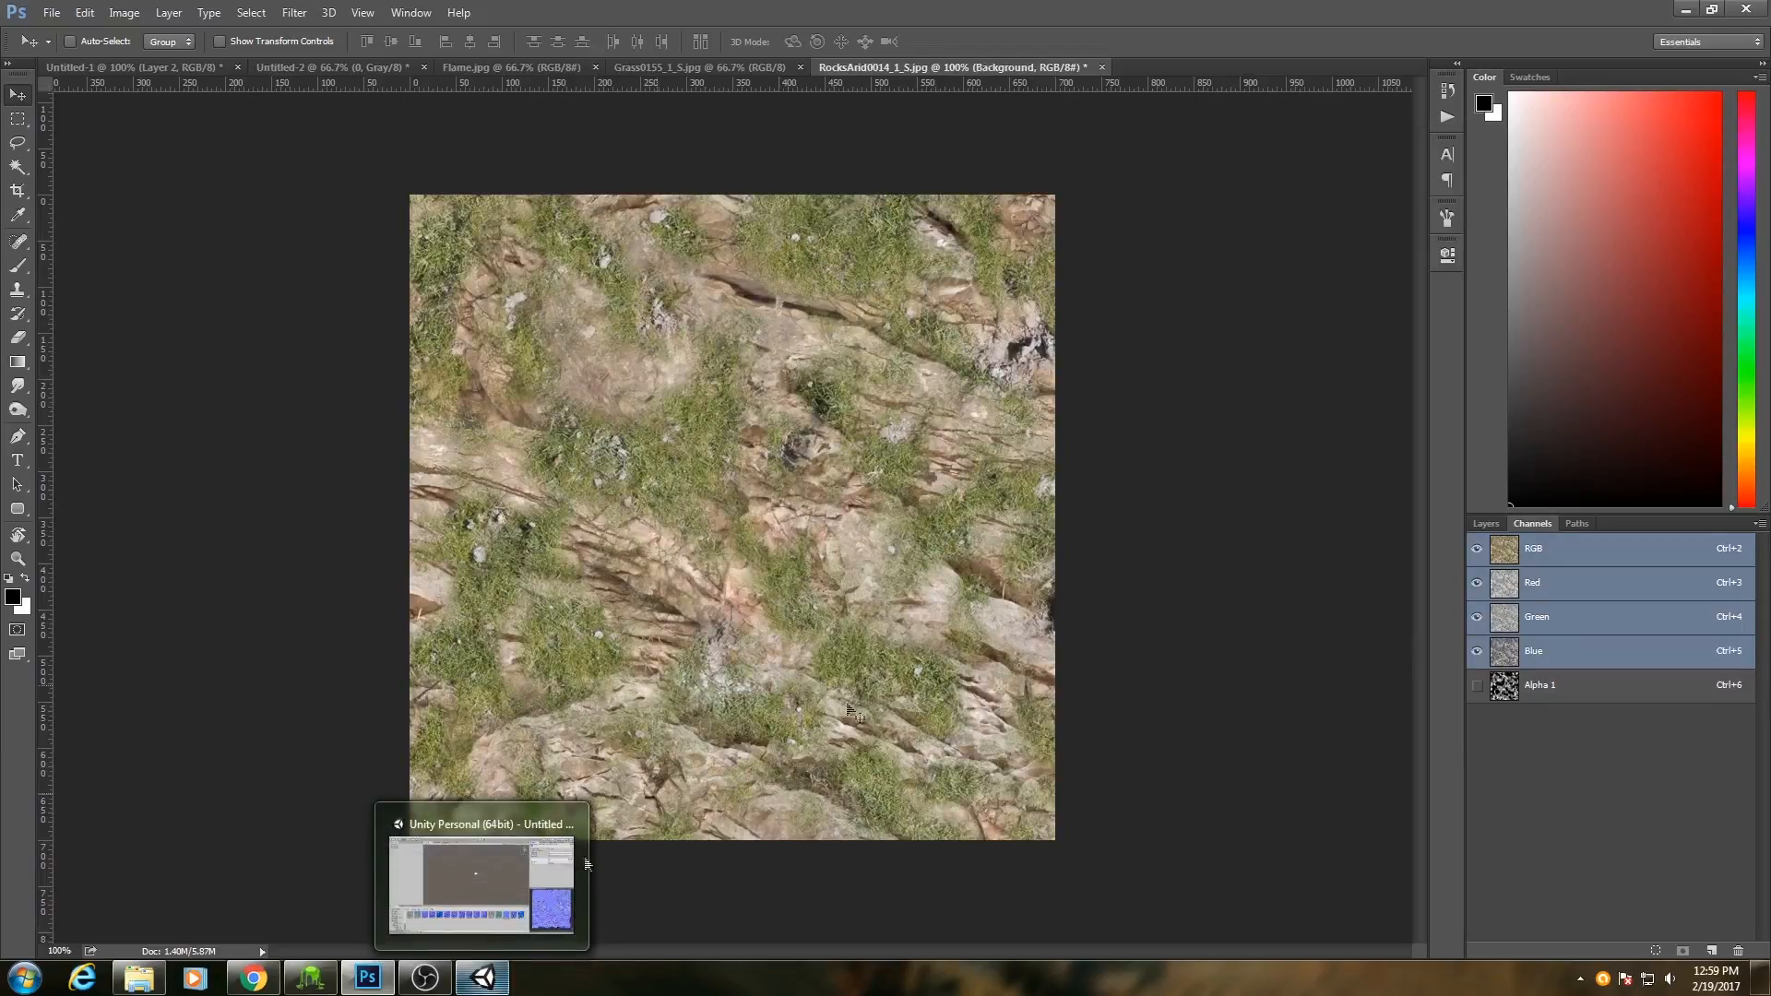
click(1551, 687)
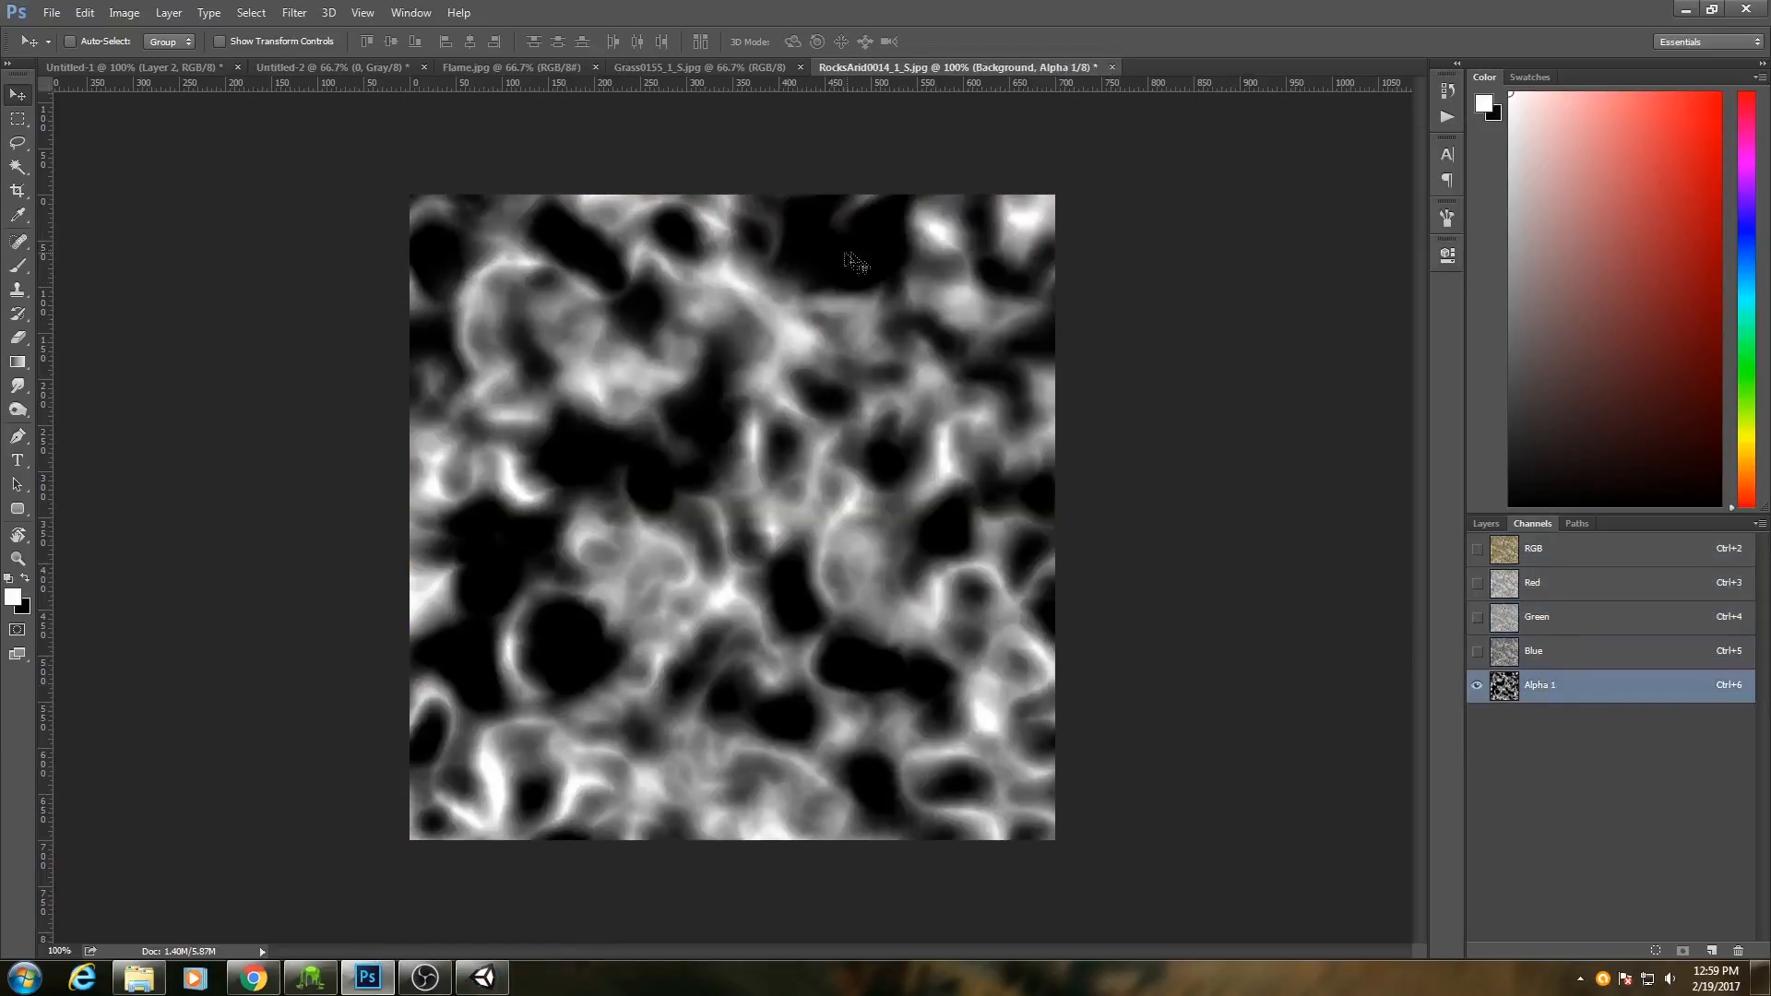
click(1532, 550)
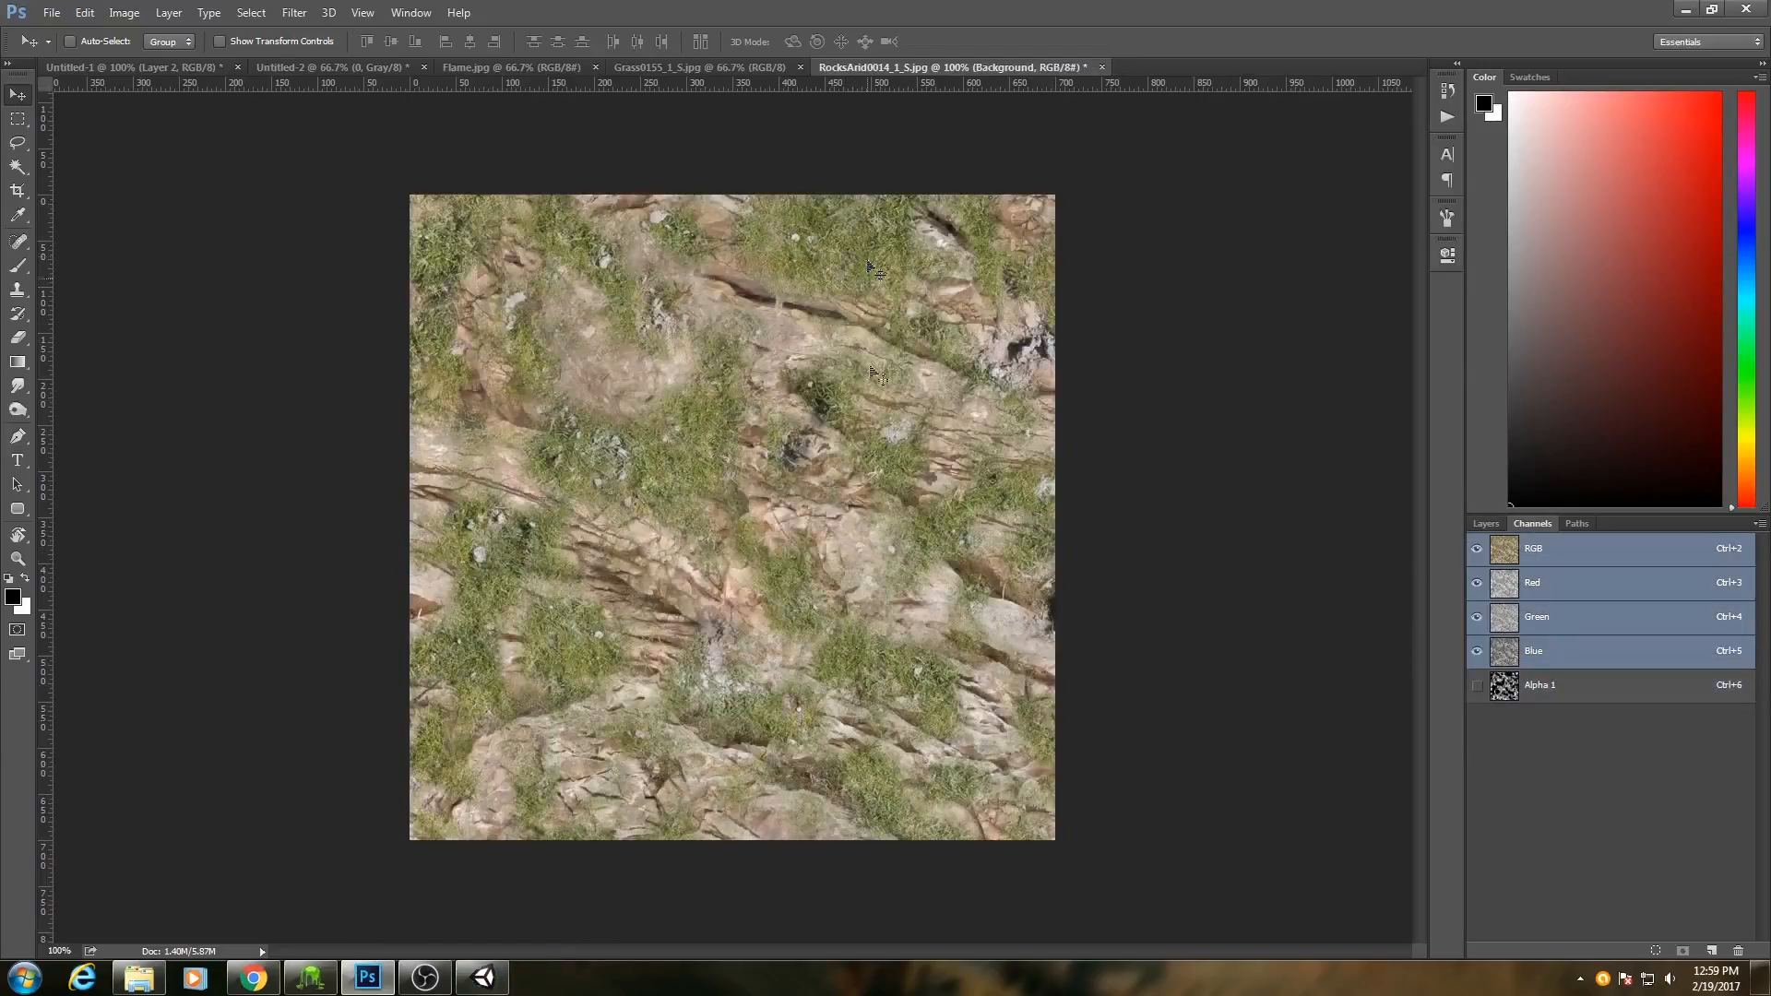
click(482, 977)
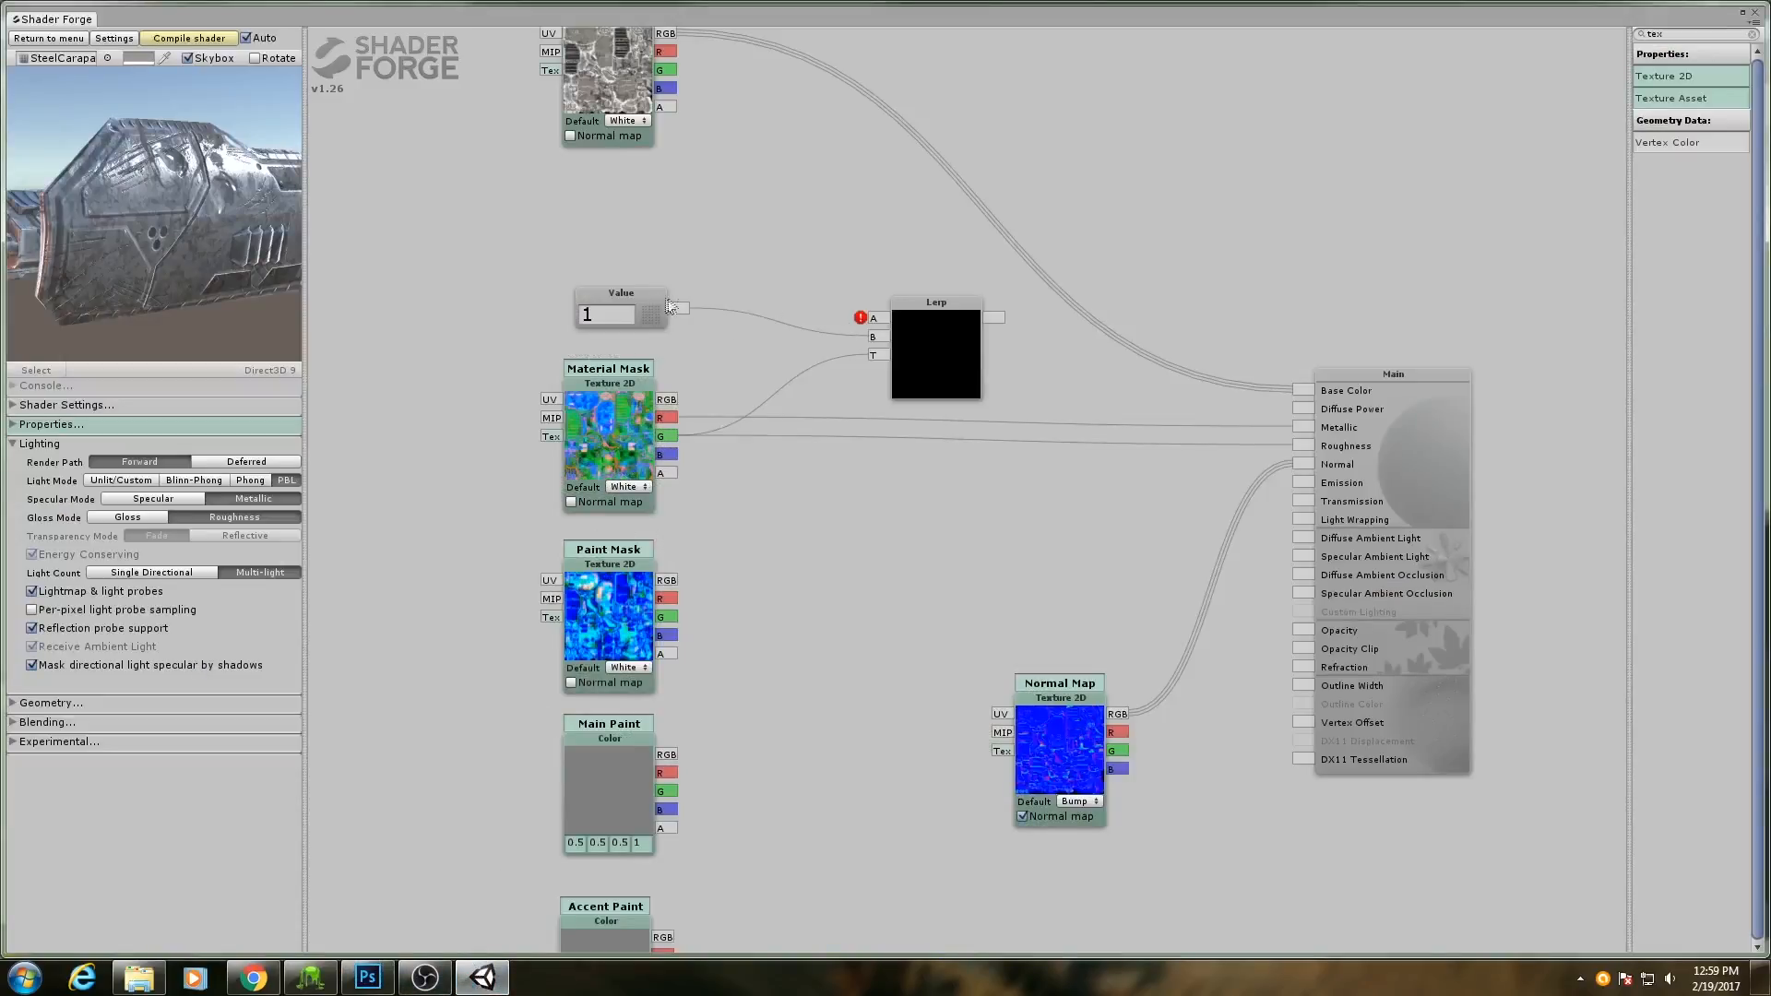
Move the Value node slightly down toward Material Mask and add a Slider node above it.
drag(667, 297, 642, 323)
key(s)
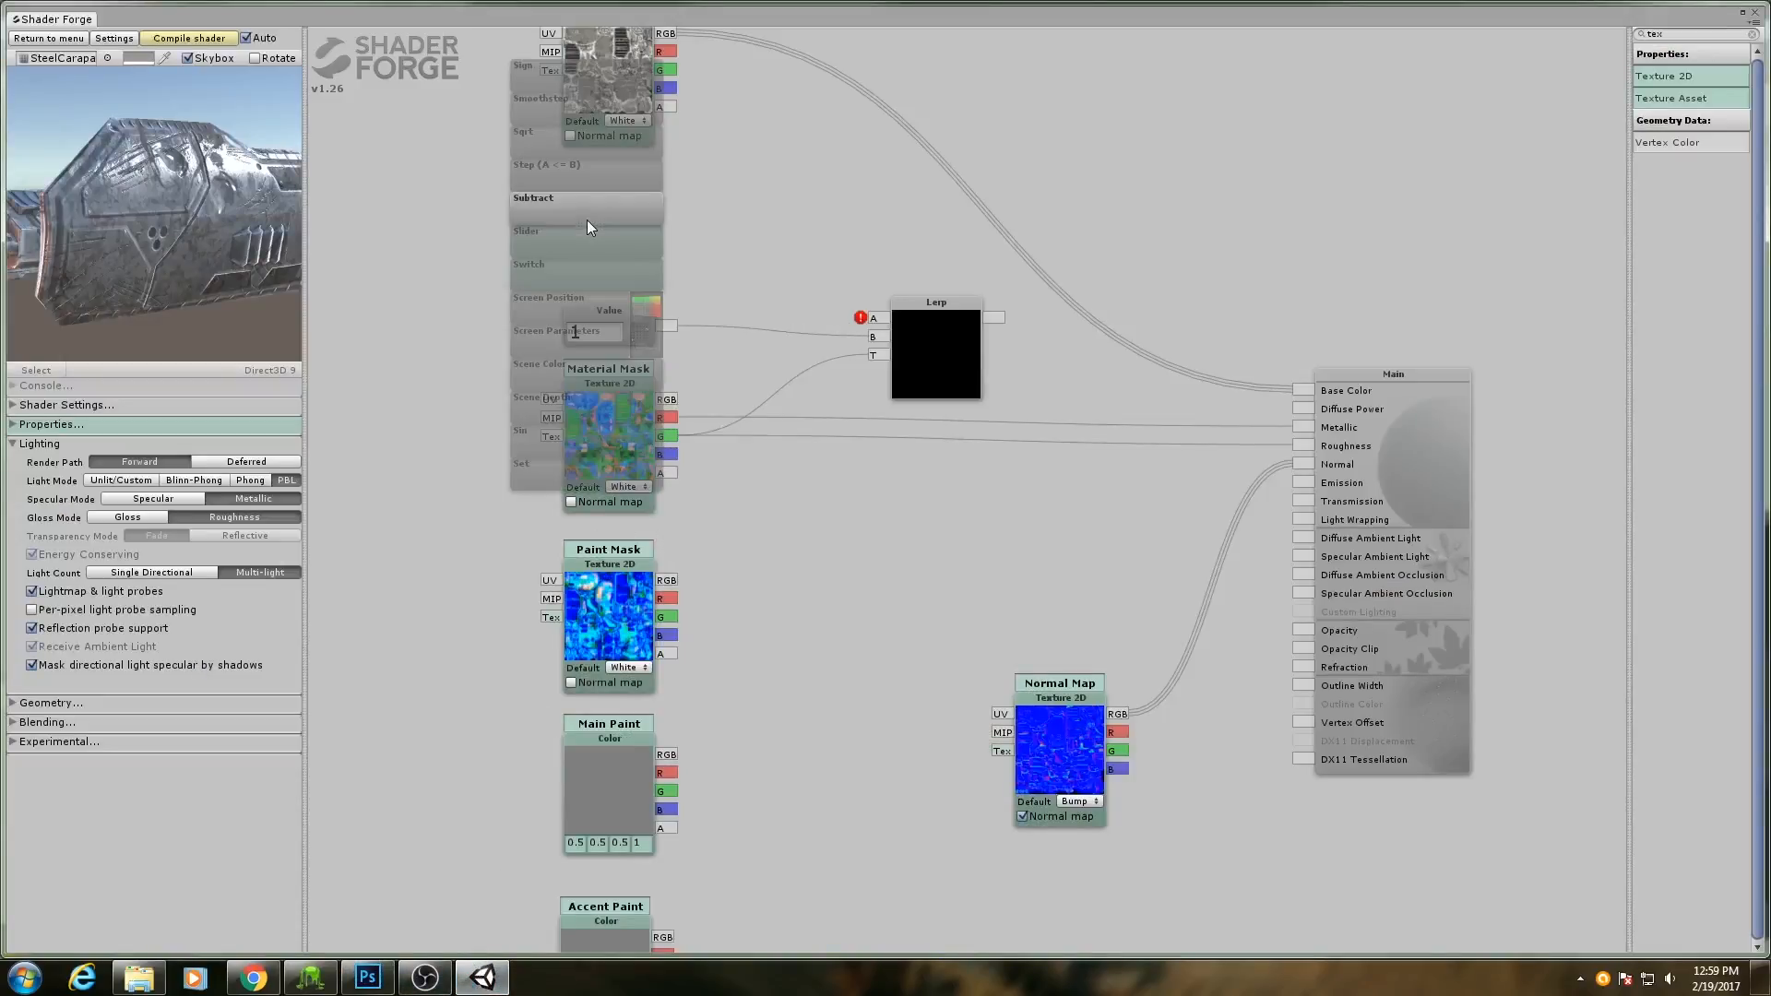
scroll(586, 220, down, 1)
click(586, 220)
middle_drag(644, 182, 503, 181)
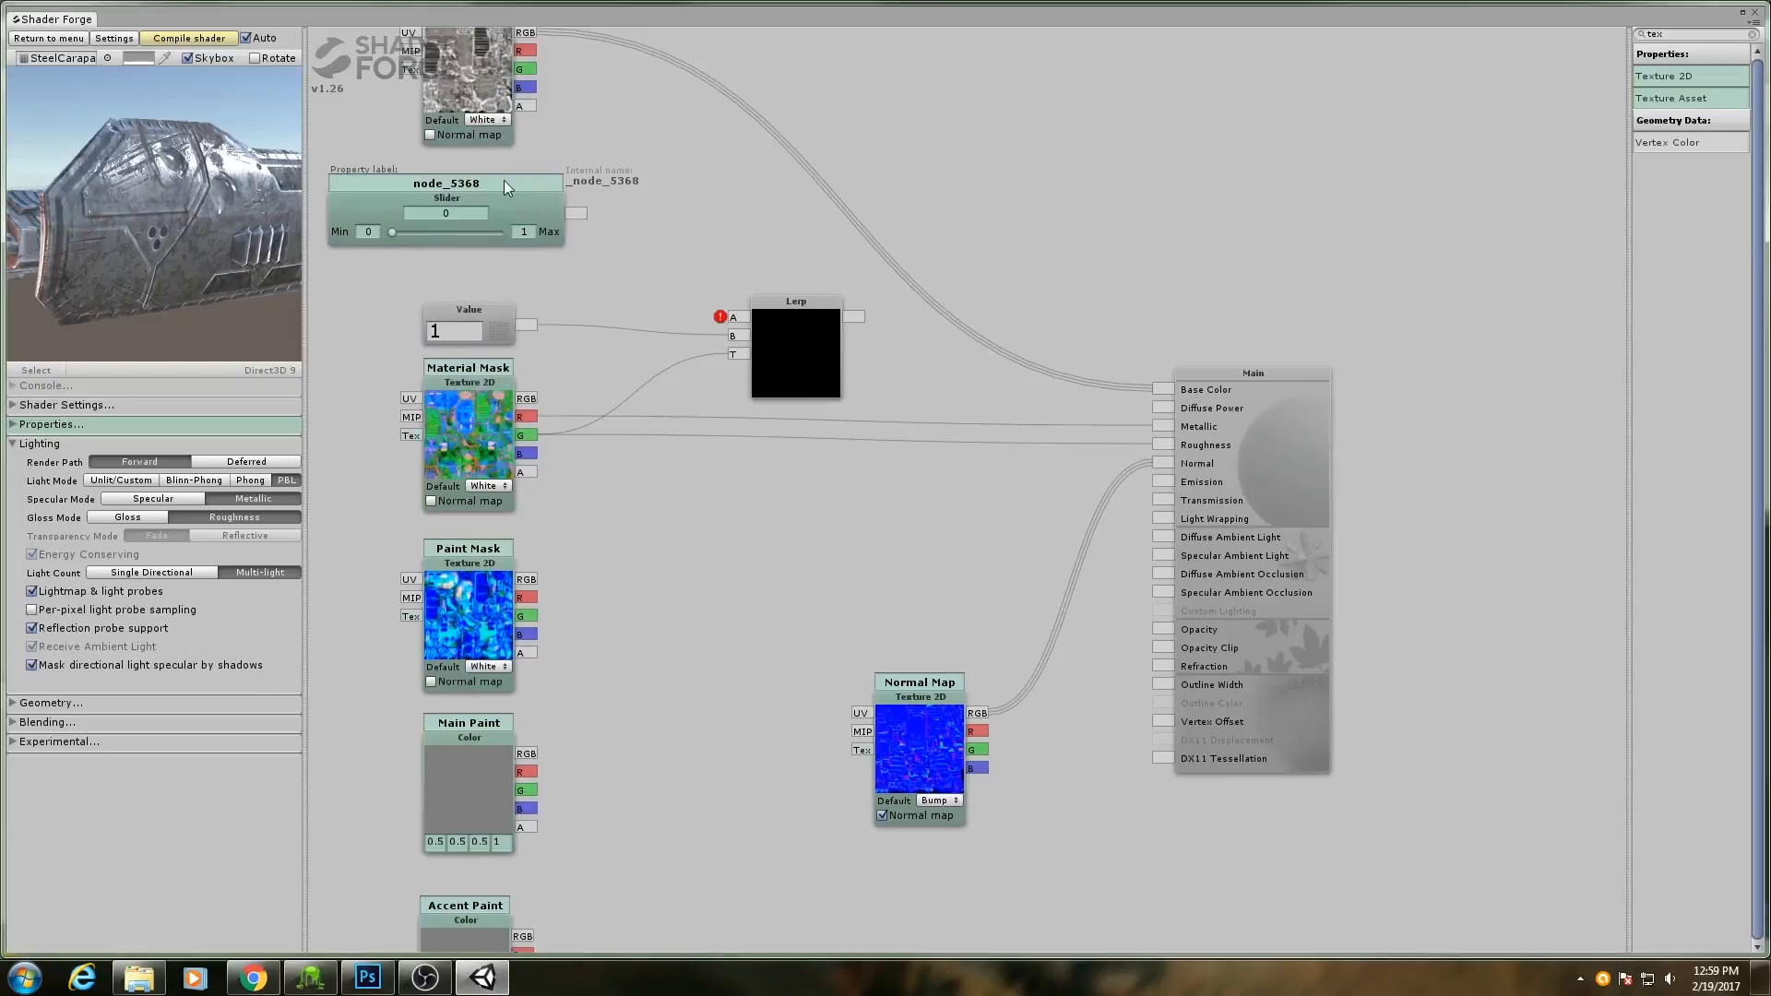
Name the slider Roughness Min, set its maximum to 0.5, connect it to the Lerp's A input, and place it just above the Value node.
click(492, 182)
text(Roughness Min)
click(524, 231)
drag(579, 213, 738, 317)
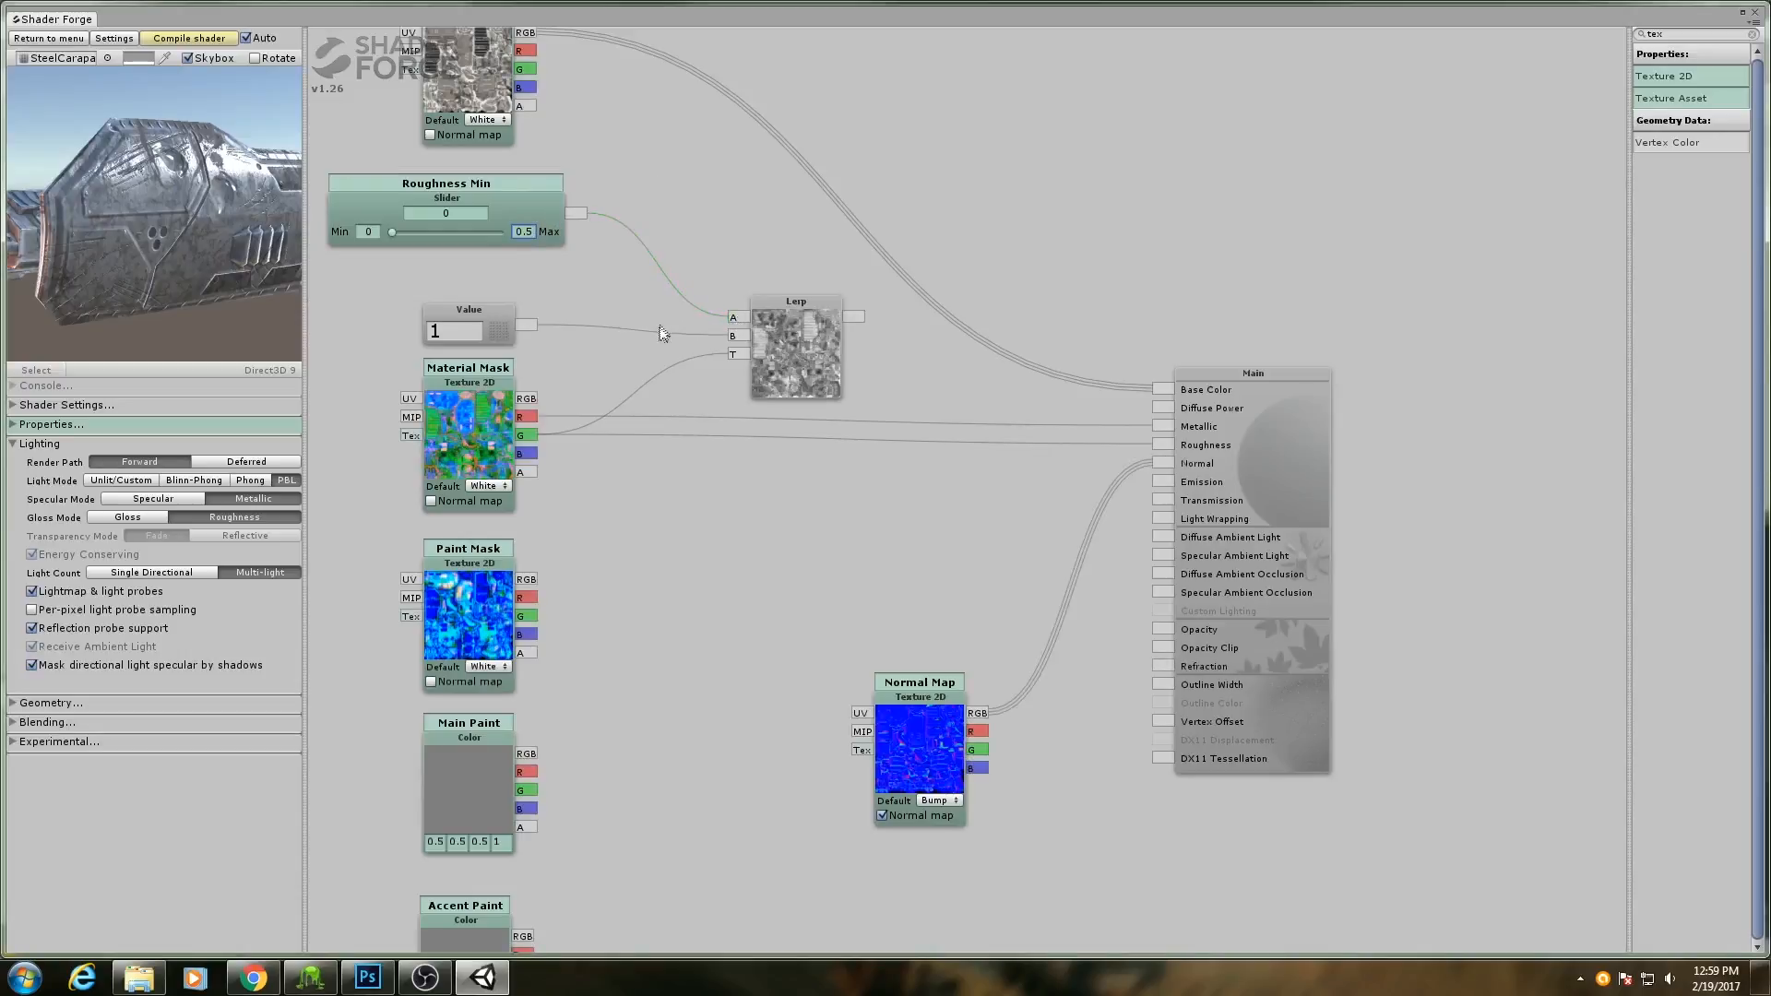
drag(533, 218, 533, 257)
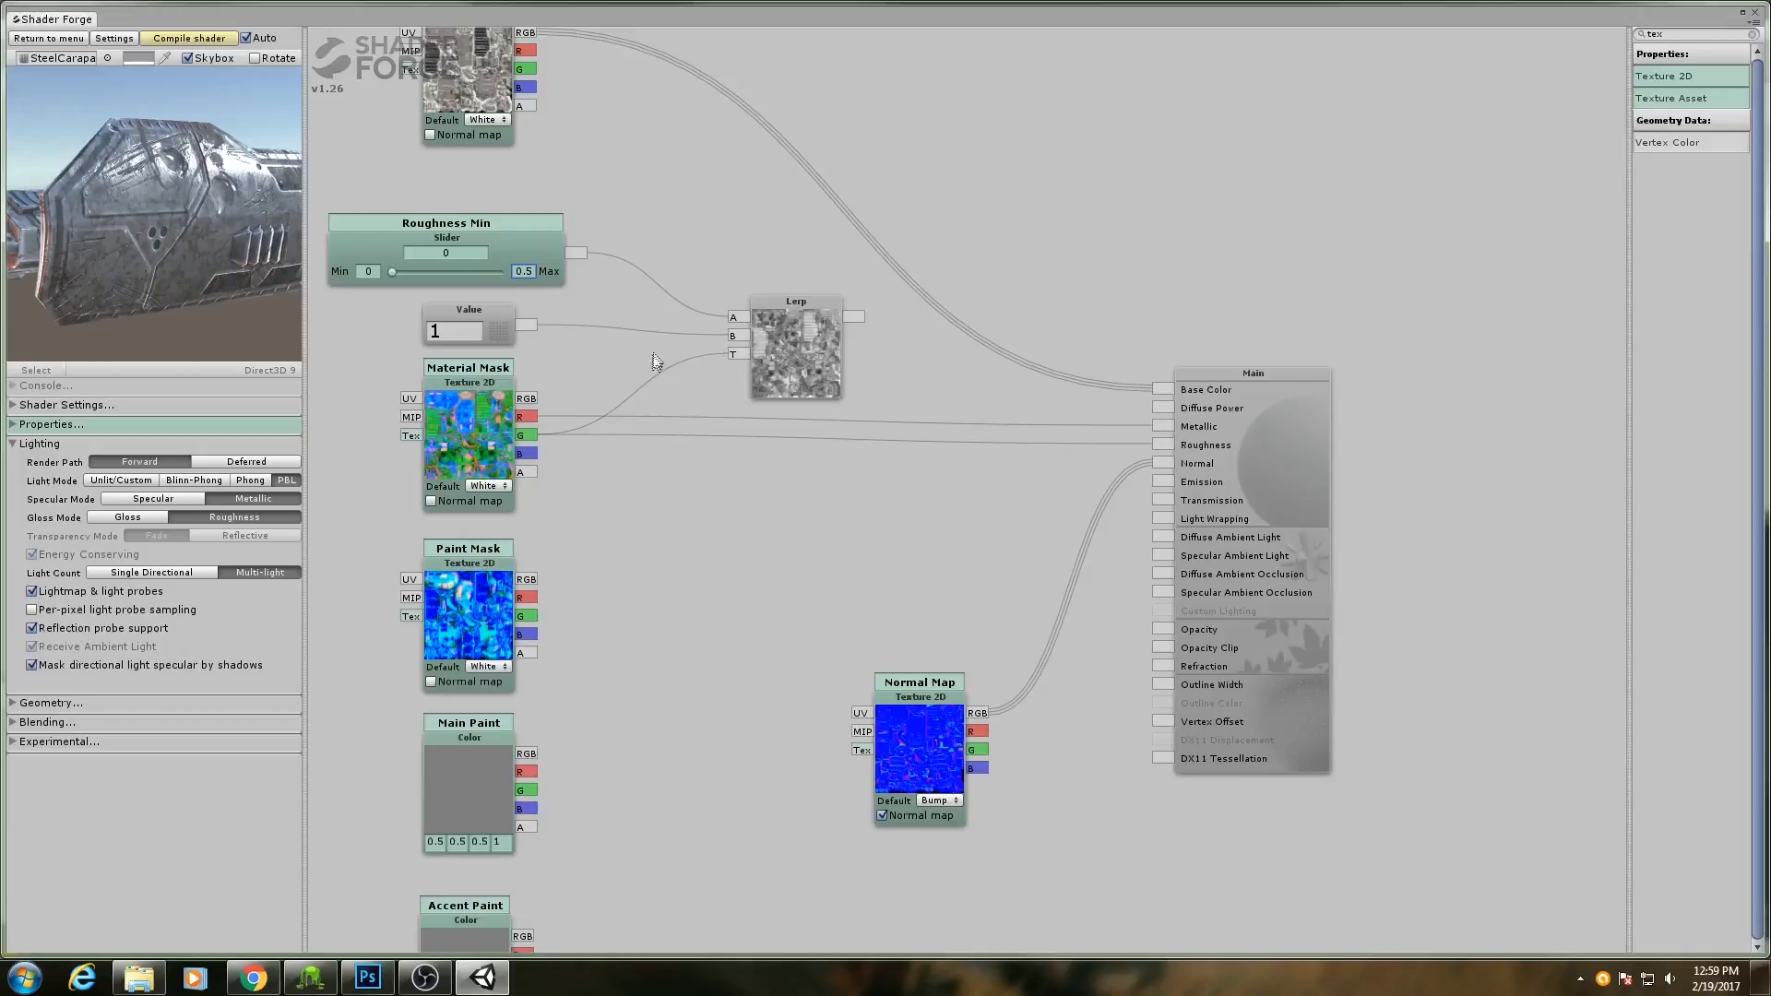
Adjust the Roughness Min slider to about 0.26, connect the Lerp output to Main's Roughness input, and inspect the model preview.
mouse_move(392, 272)
mouse_down()
mouse_move(433, 275)
mouse_move(392, 274)
mouse_up()
drag(391, 271, 463, 274)
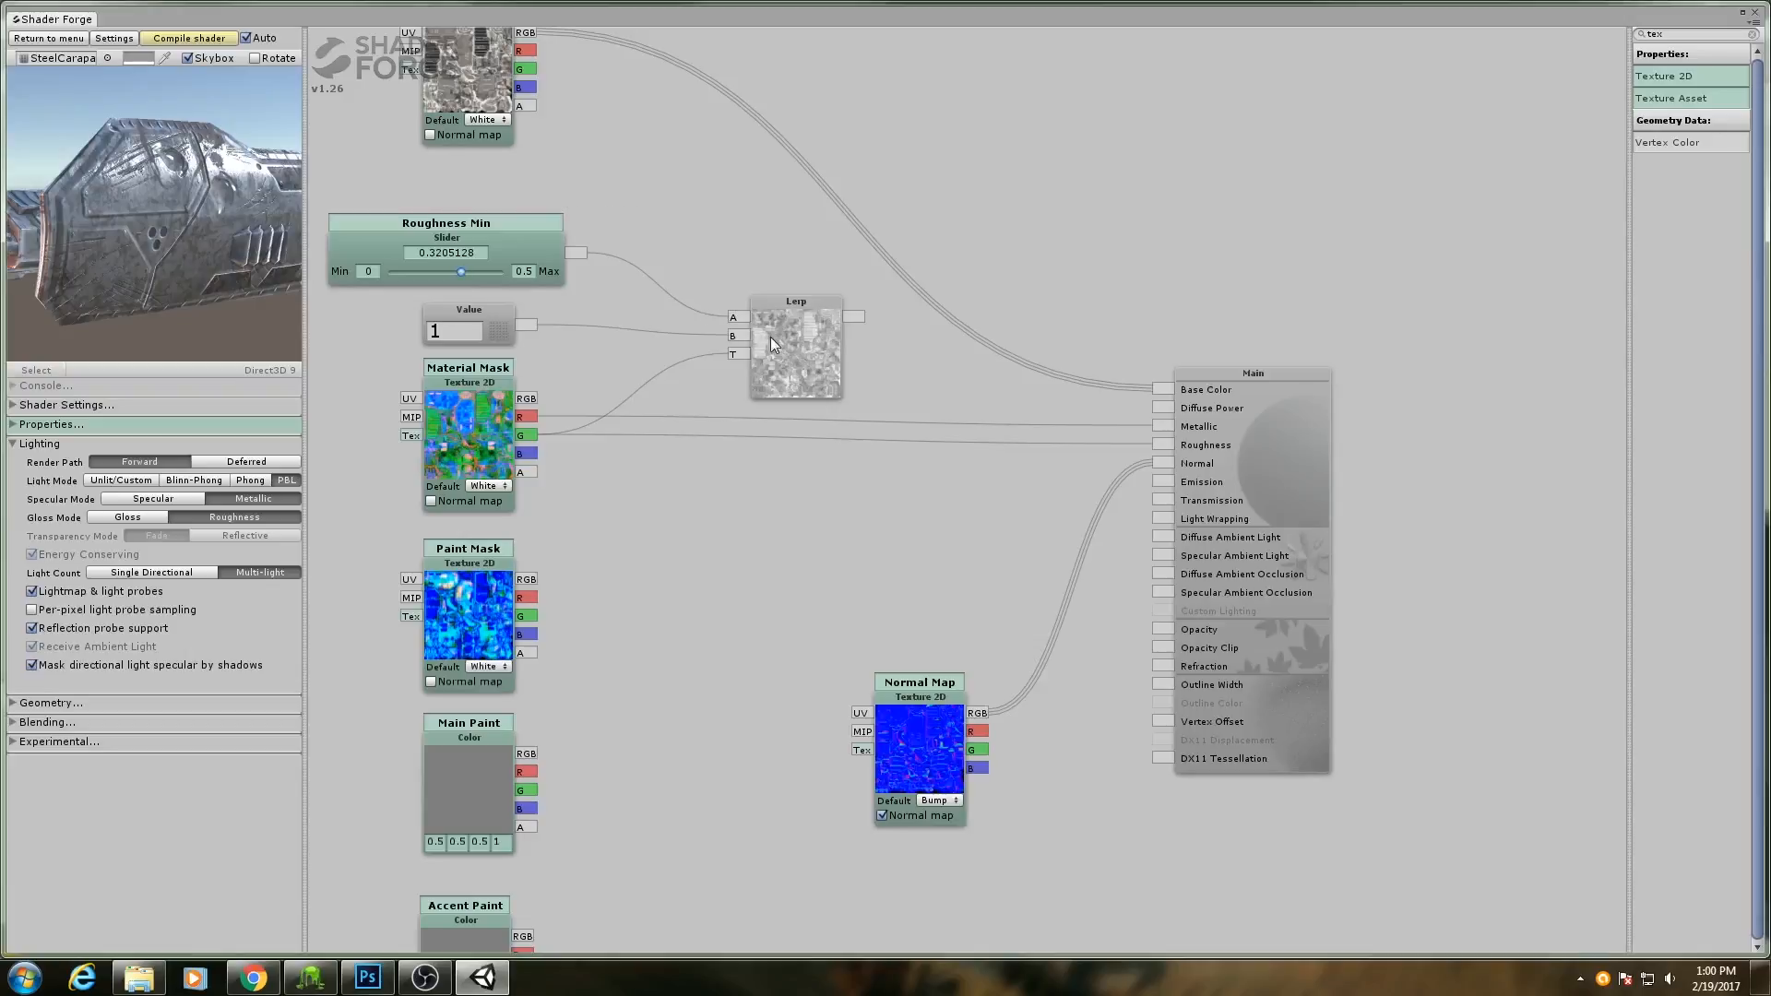
click(484, 255)
click(480, 252)
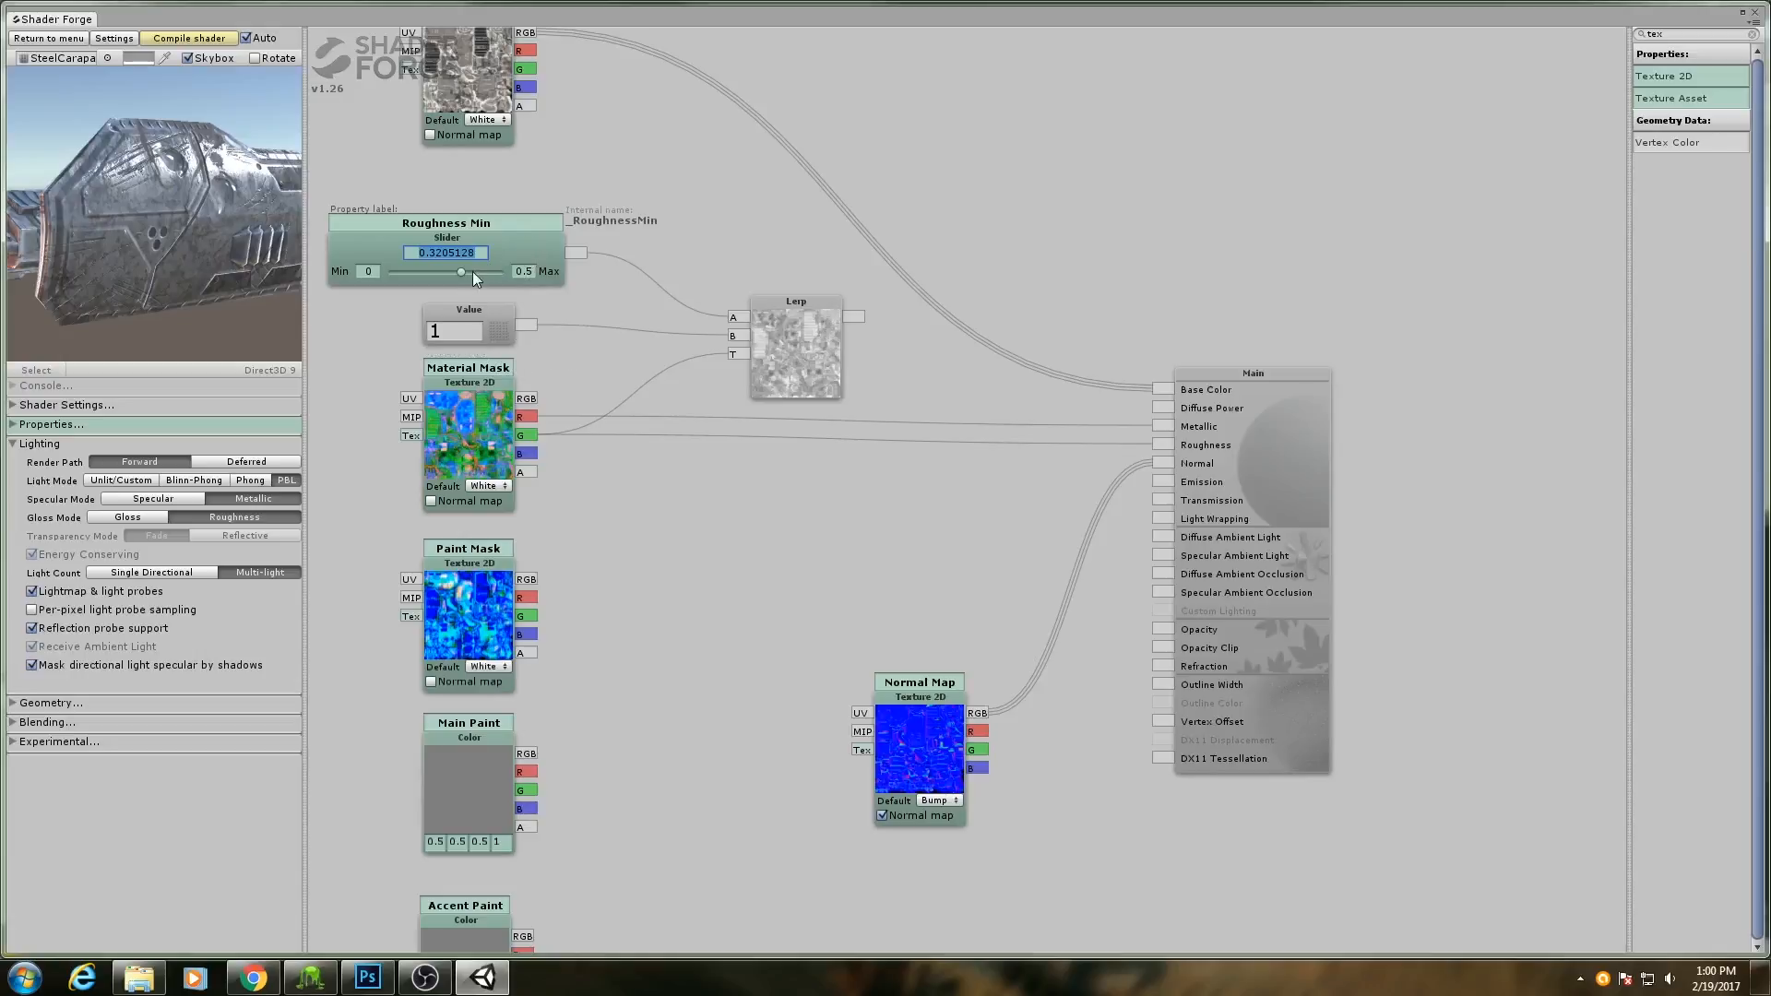
drag(456, 273, 438, 274)
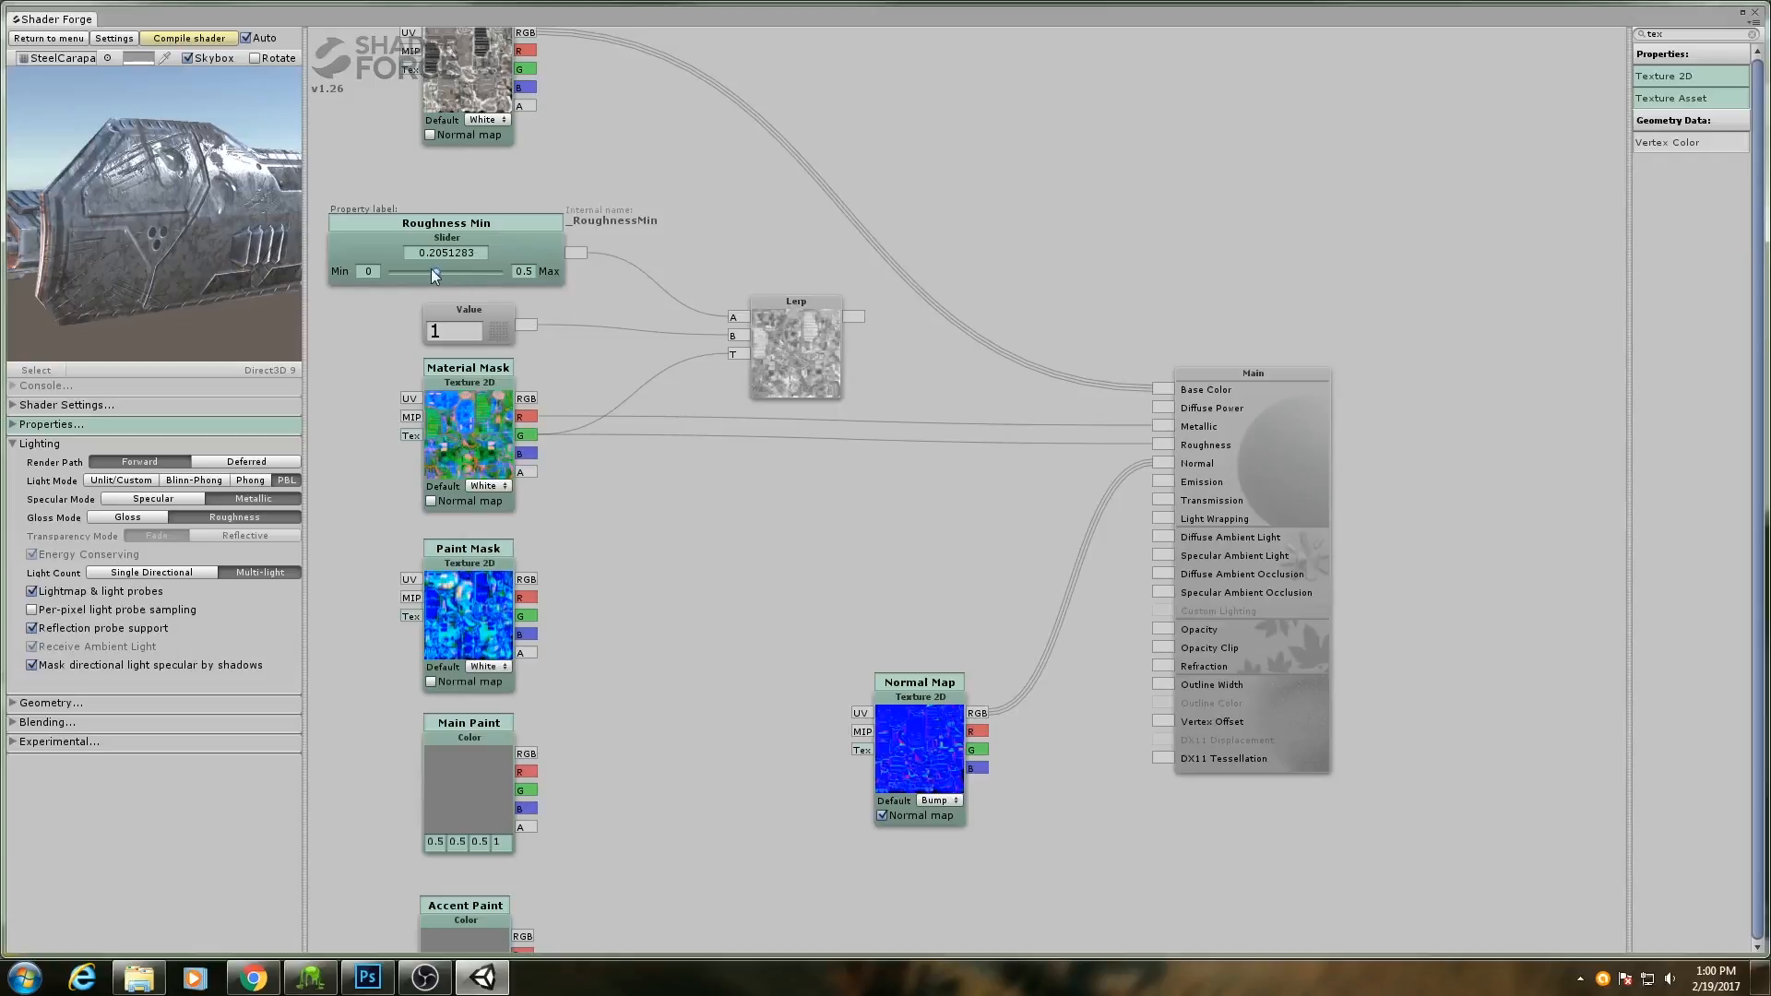
drag(426, 272, 439, 264)
drag(810, 343, 1163, 444)
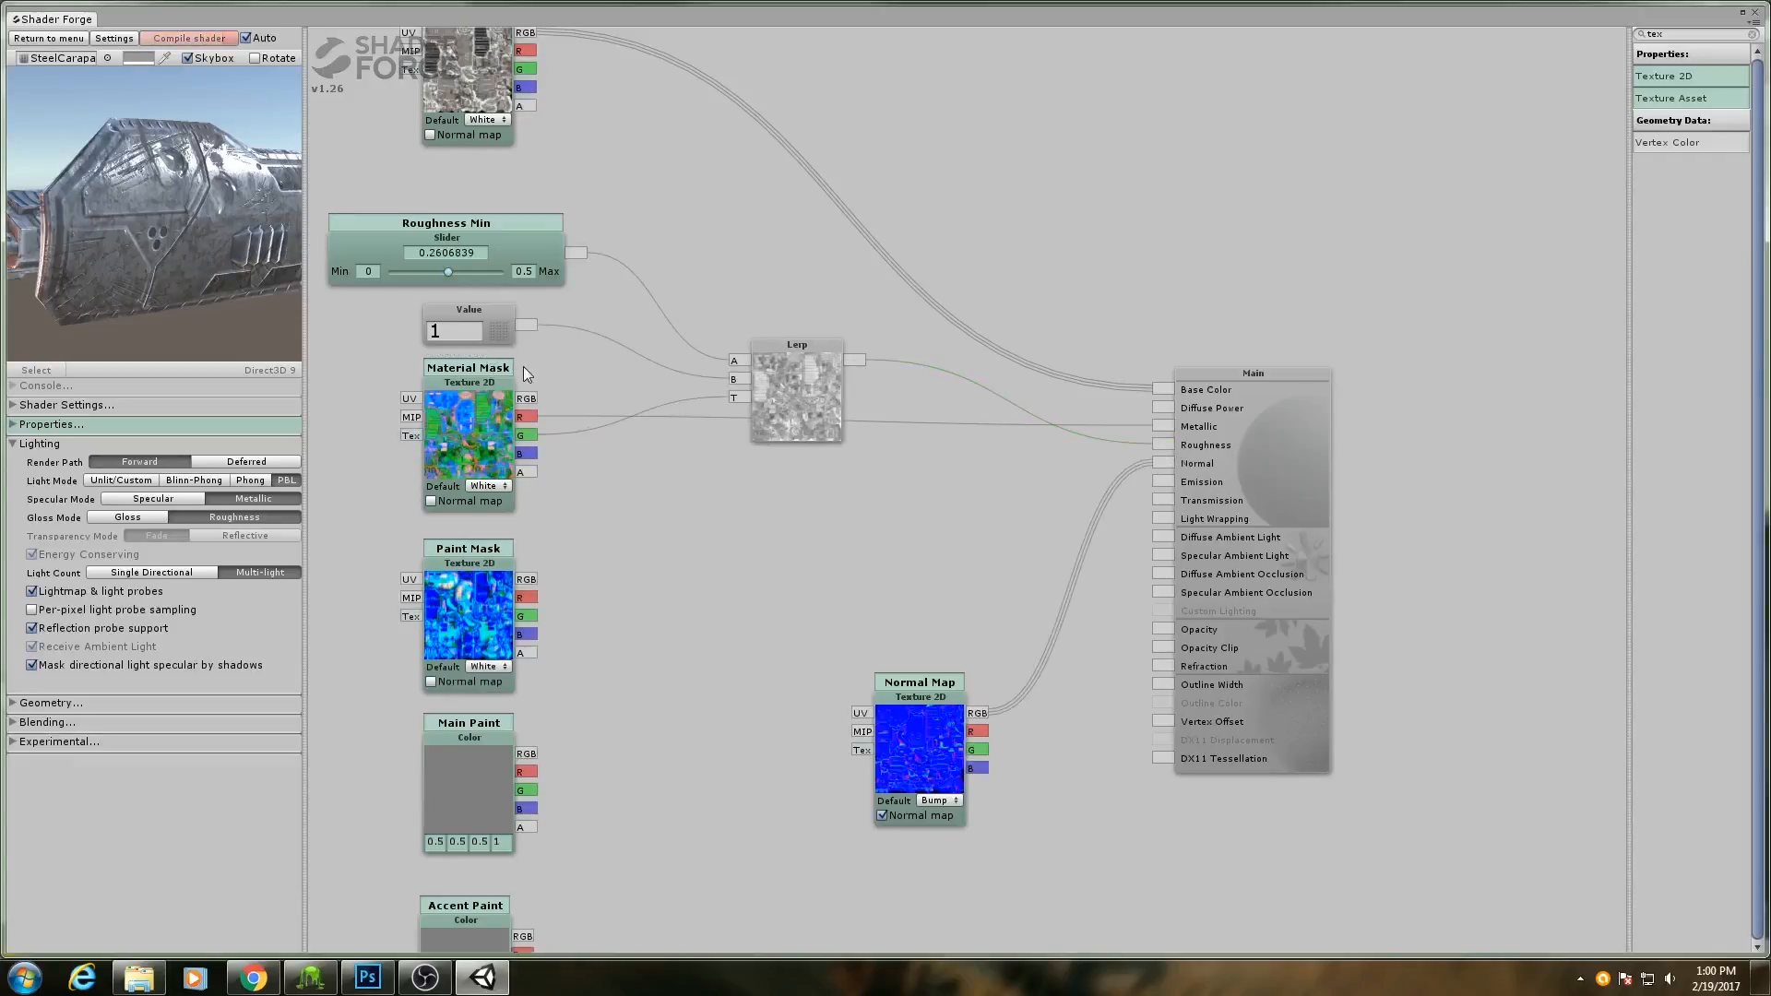
mouse_move(193, 262)
mouse_down()
mouse_move(177, 213)
mouse_move(208, 262)
mouse_move(175, 287)
mouse_move(214, 311)
mouse_move(191, 389)
mouse_move(41, 262)
mouse_move(145, 208)
mouse_move(209, 274)
mouse_up()
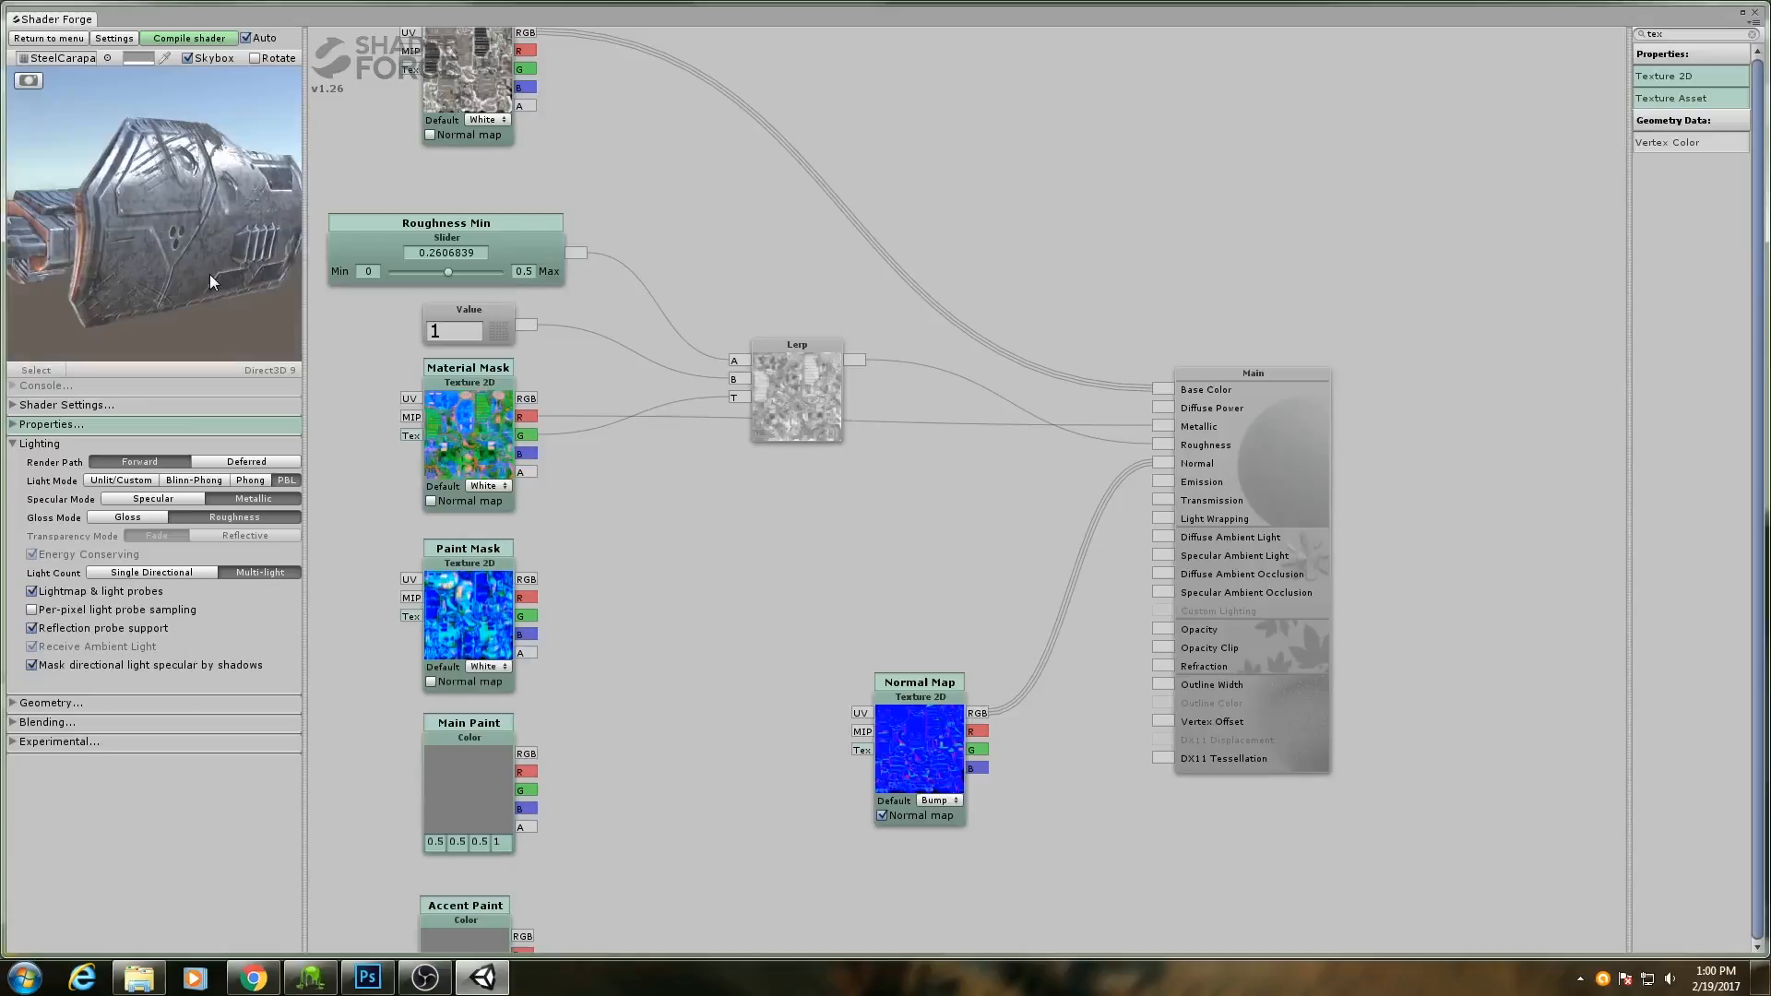